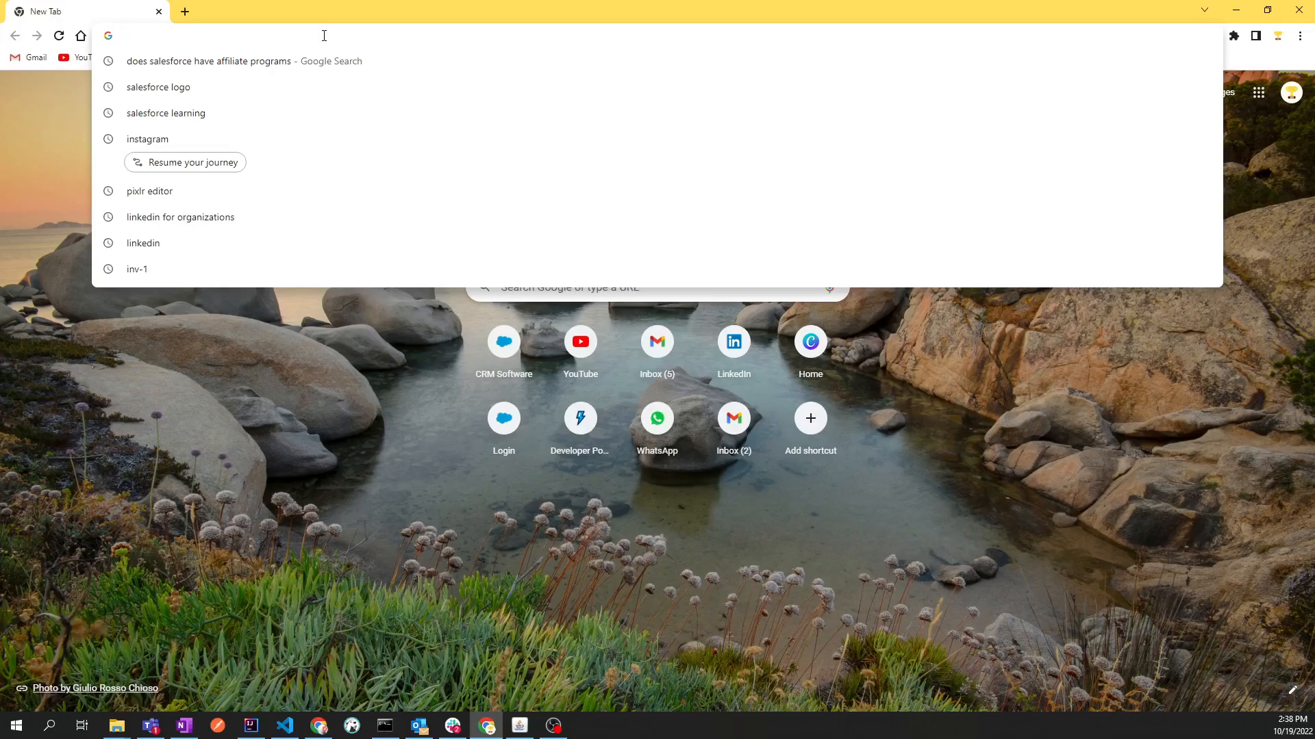
Open the salesforce.com website
text(sl)
key(BackSpace)
text(alesforce.com)
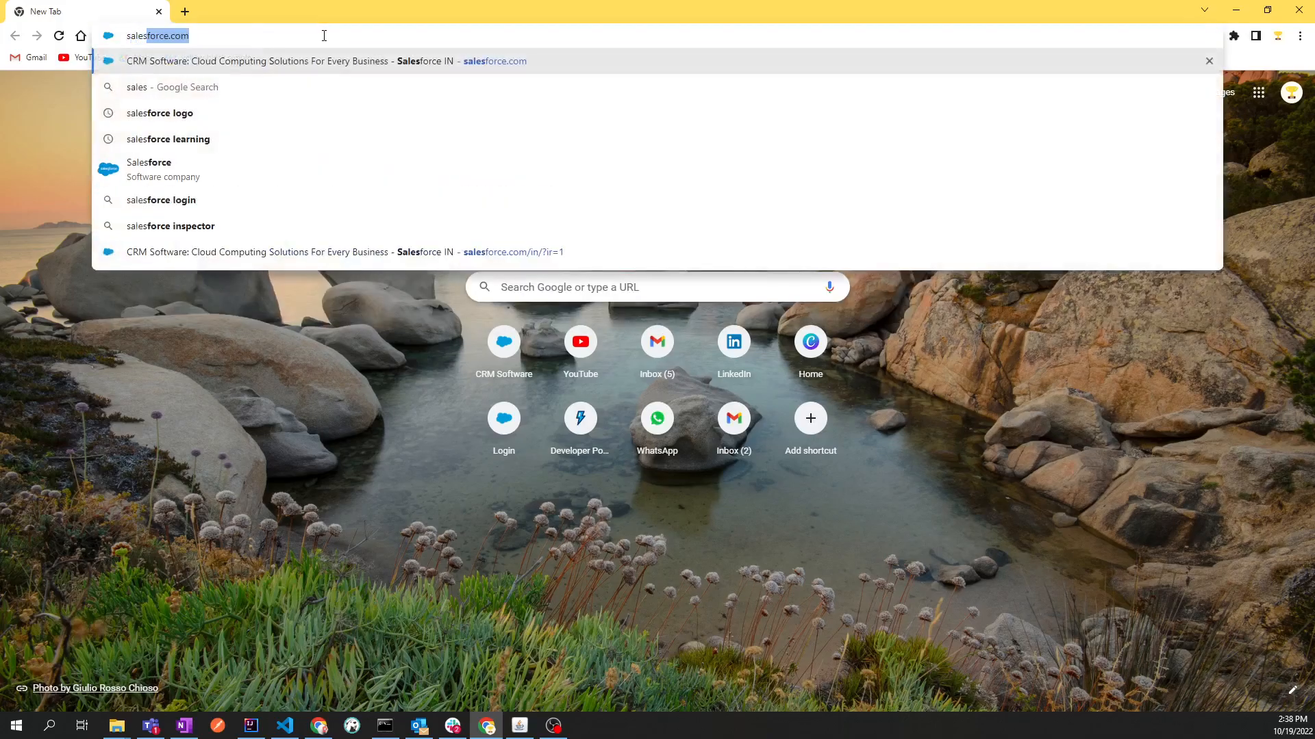
key(Return)
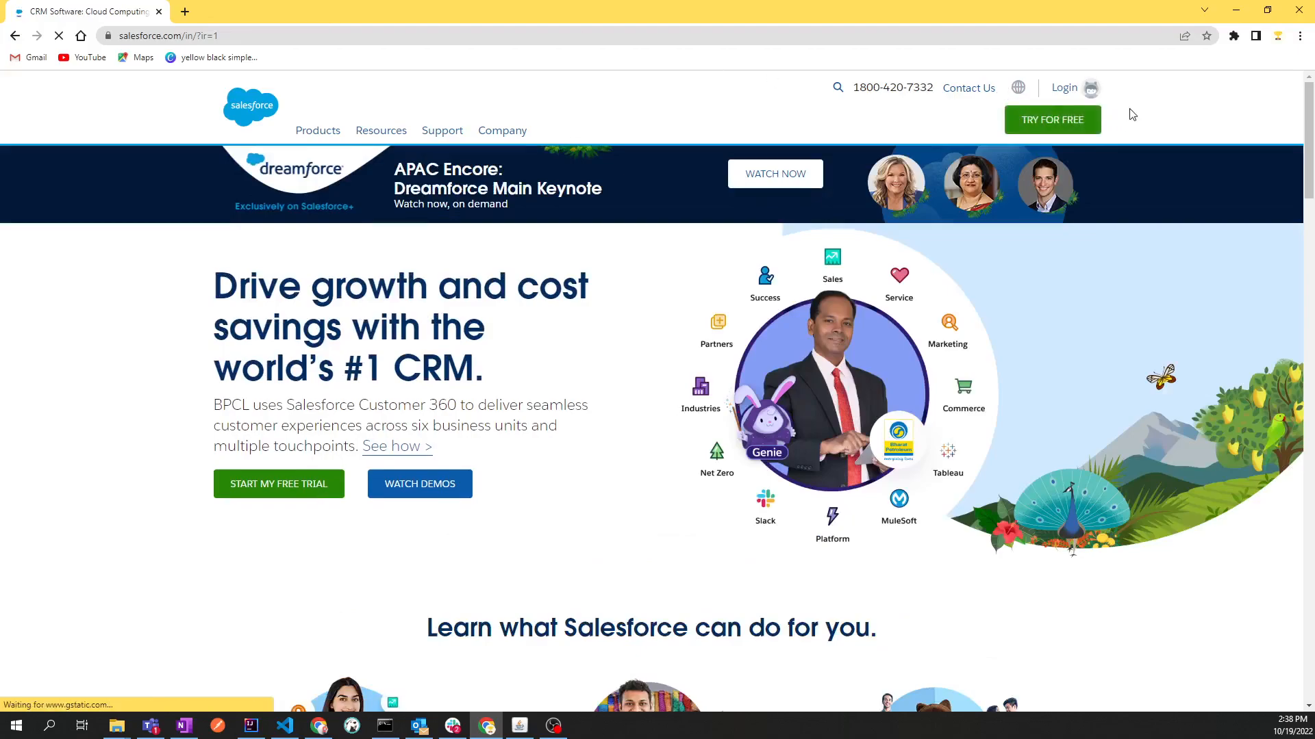
Go to the Salesforce login page and log in to the saved account by entering its password
mouse_move(1064, 91)
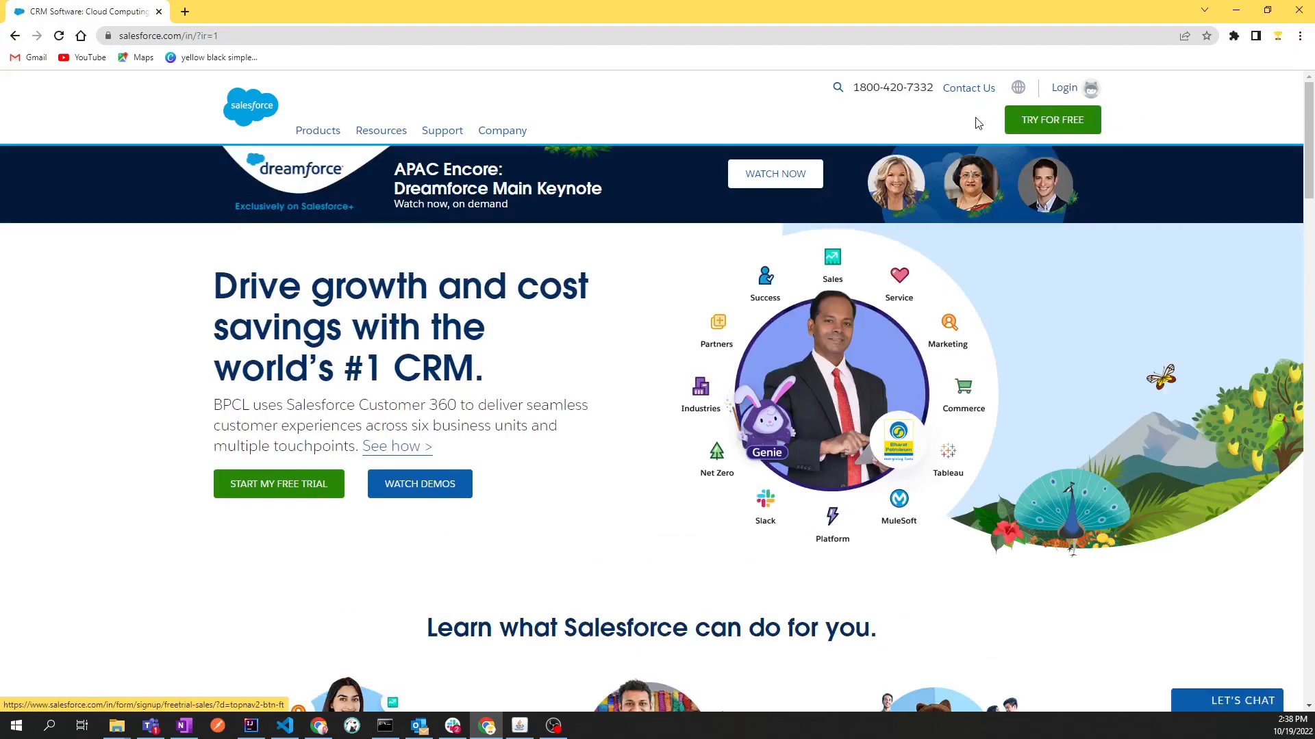
click(1063, 88)
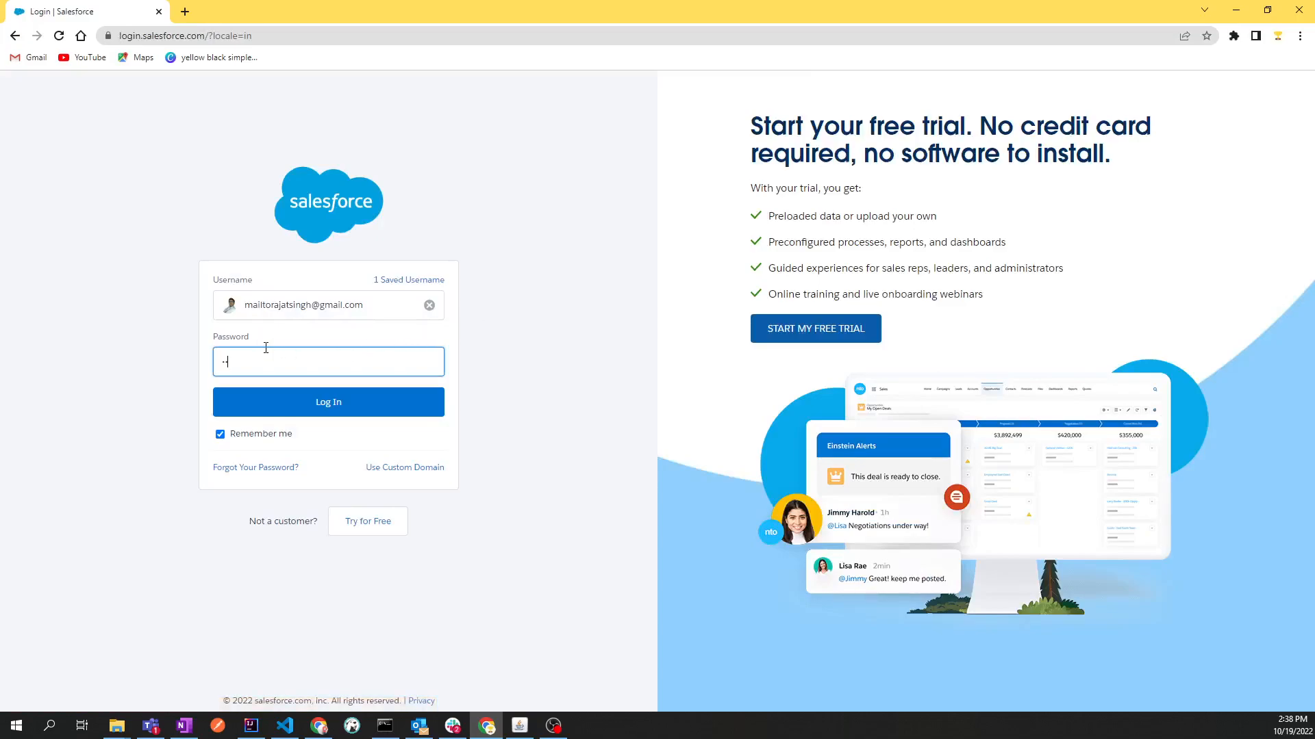
text(***)
key(Return)
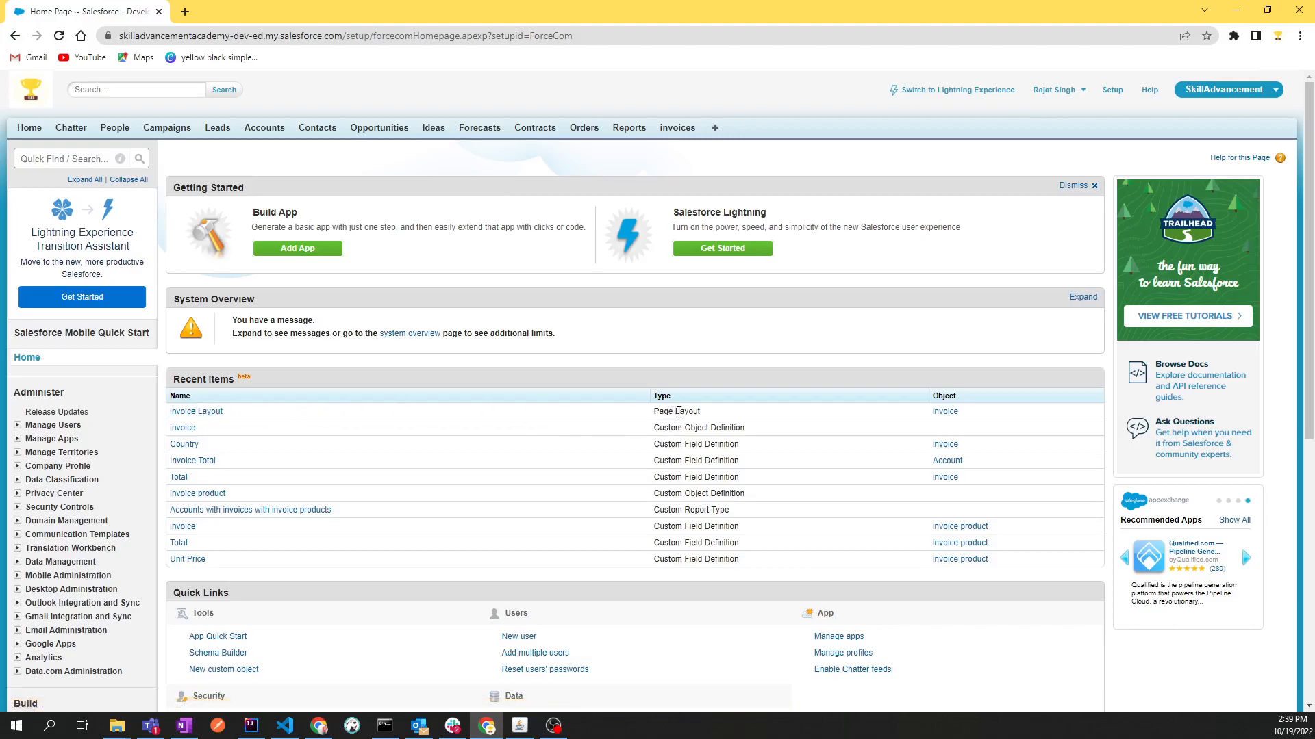
drag(655, 415, 710, 414)
click(734, 412)
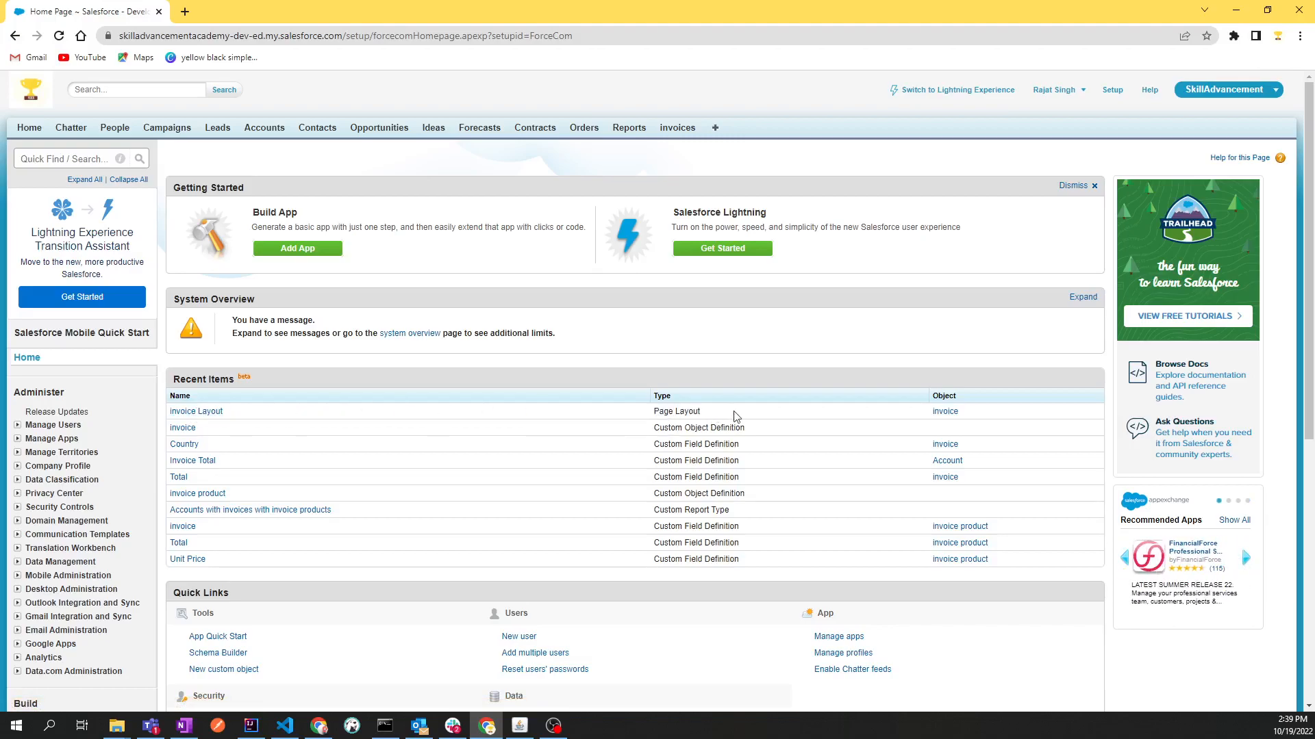
Search the setup menu for "page layout"
click(72, 157)
text(page)
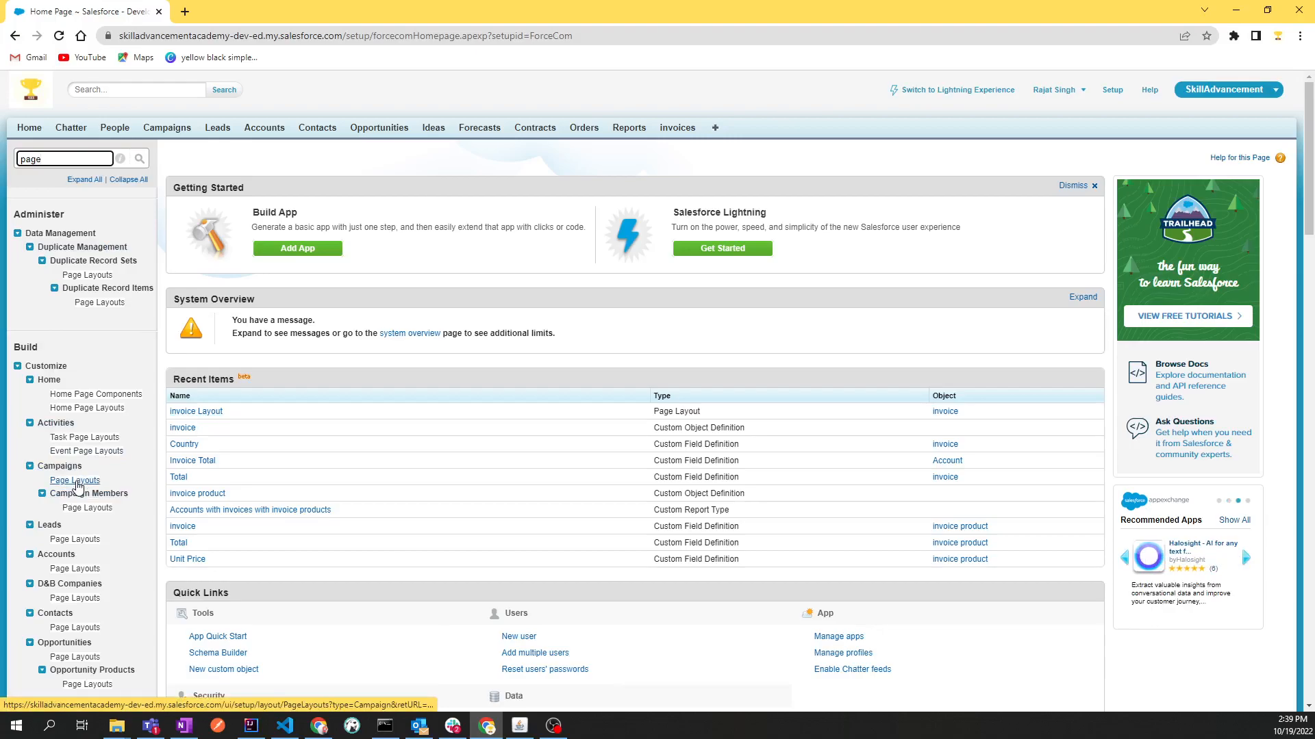
text(ls)
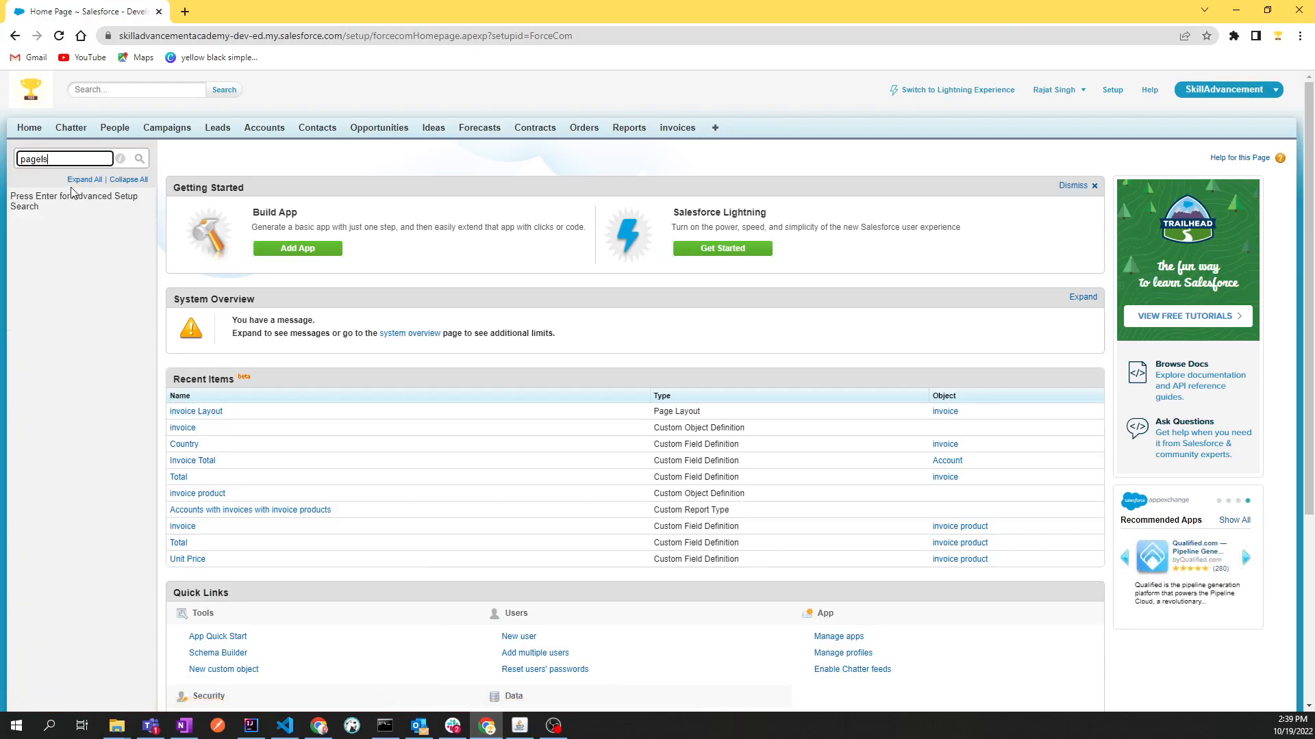
key(BackSpace)
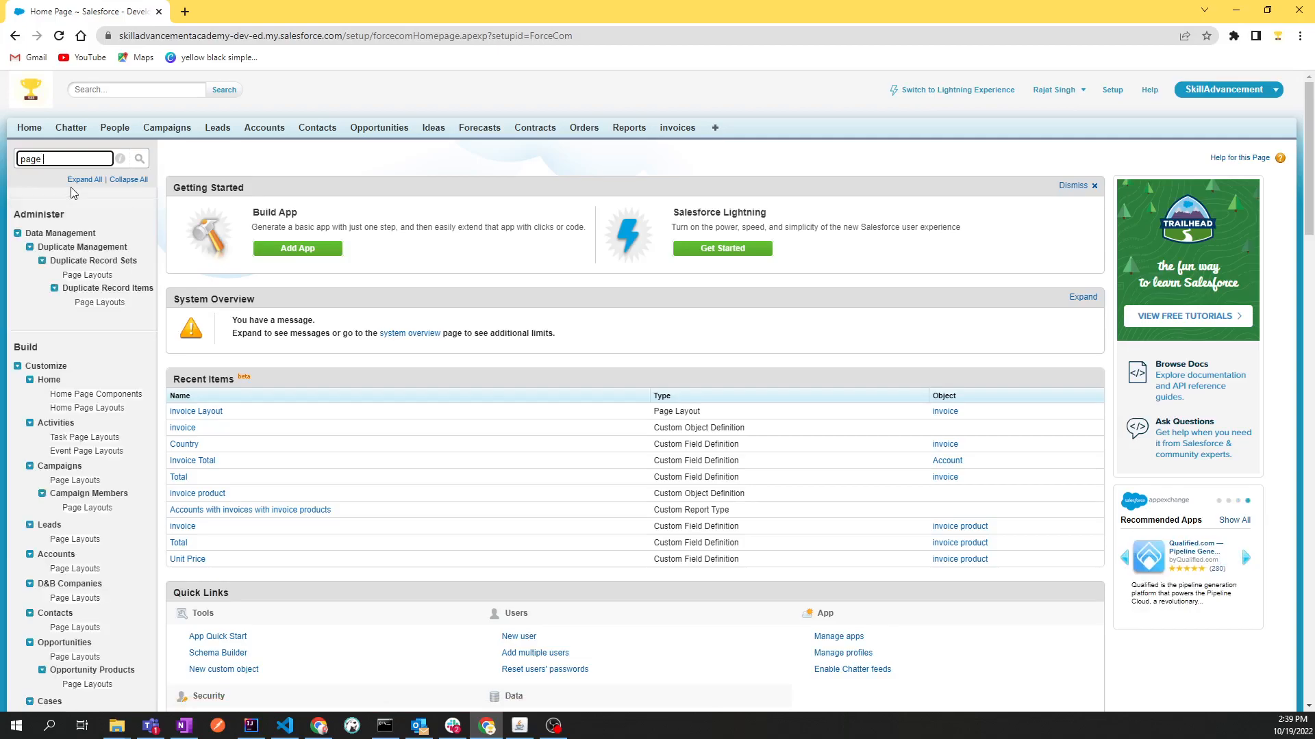
text(laou)
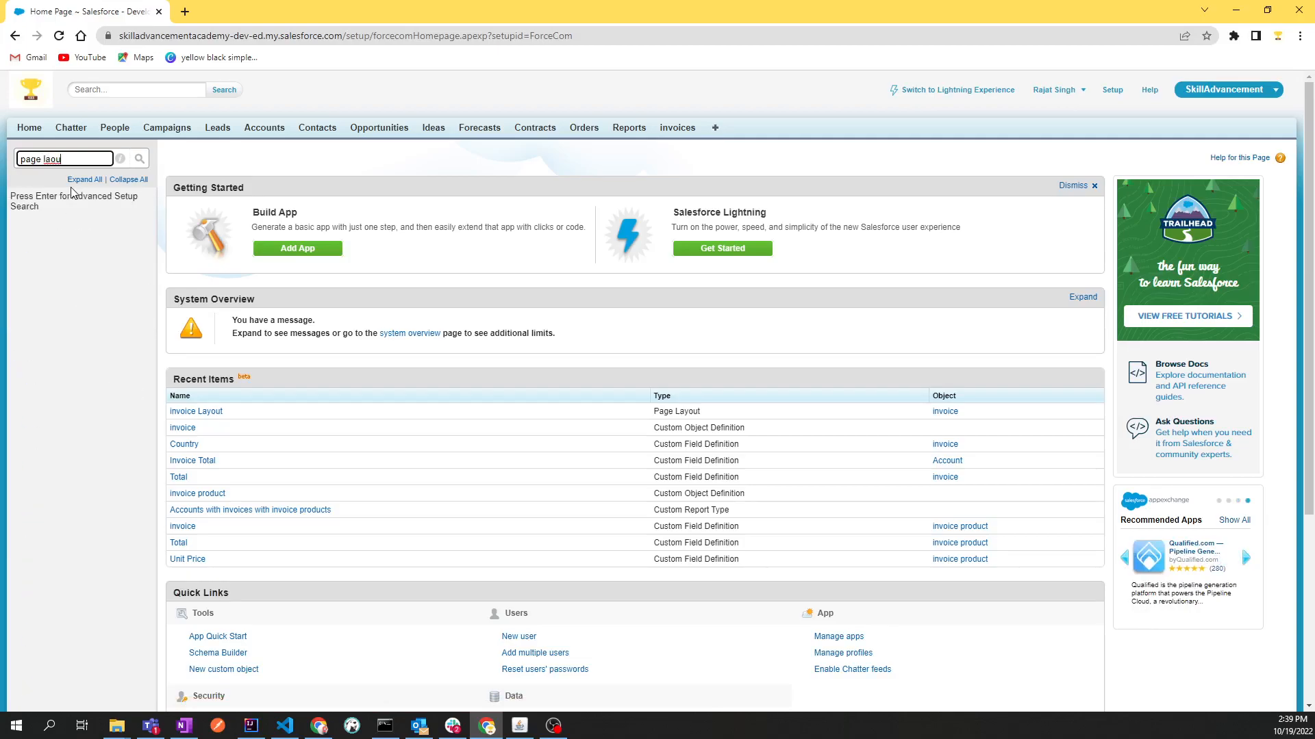
key(BackSpace)
key(BackSpace)
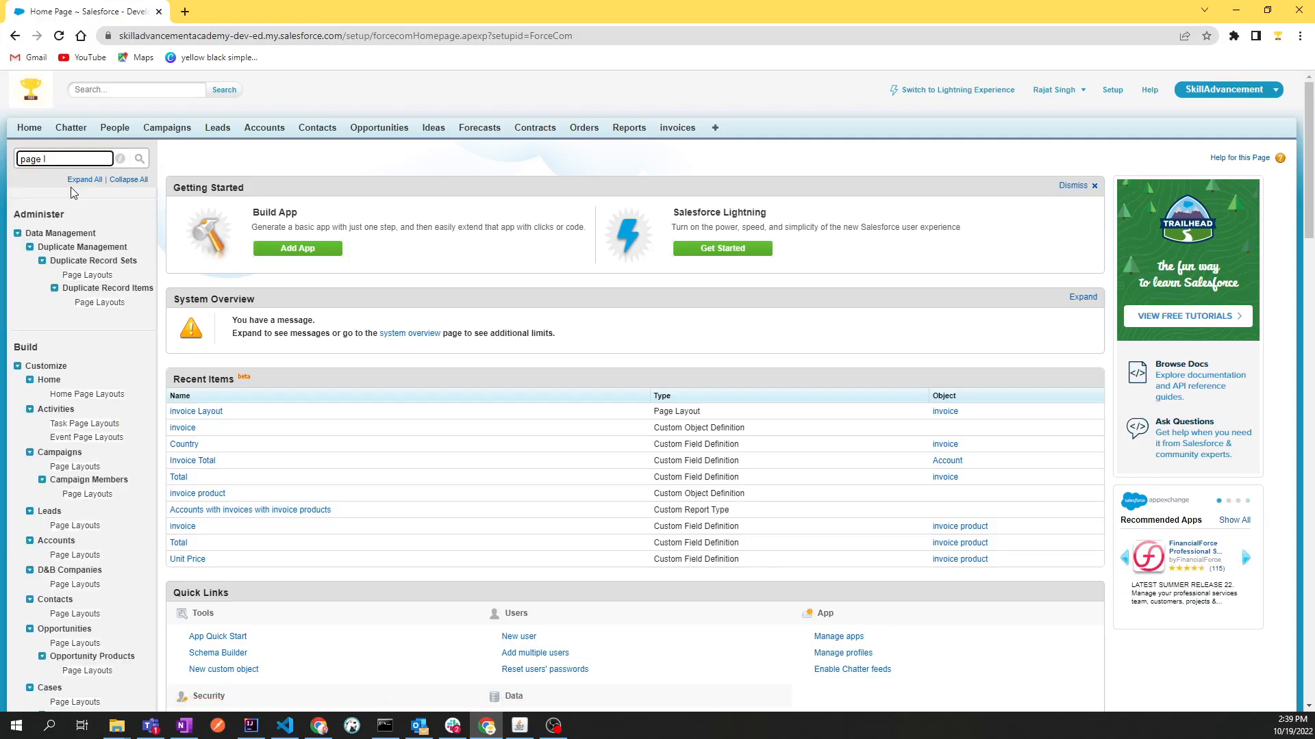
text(ayuot)
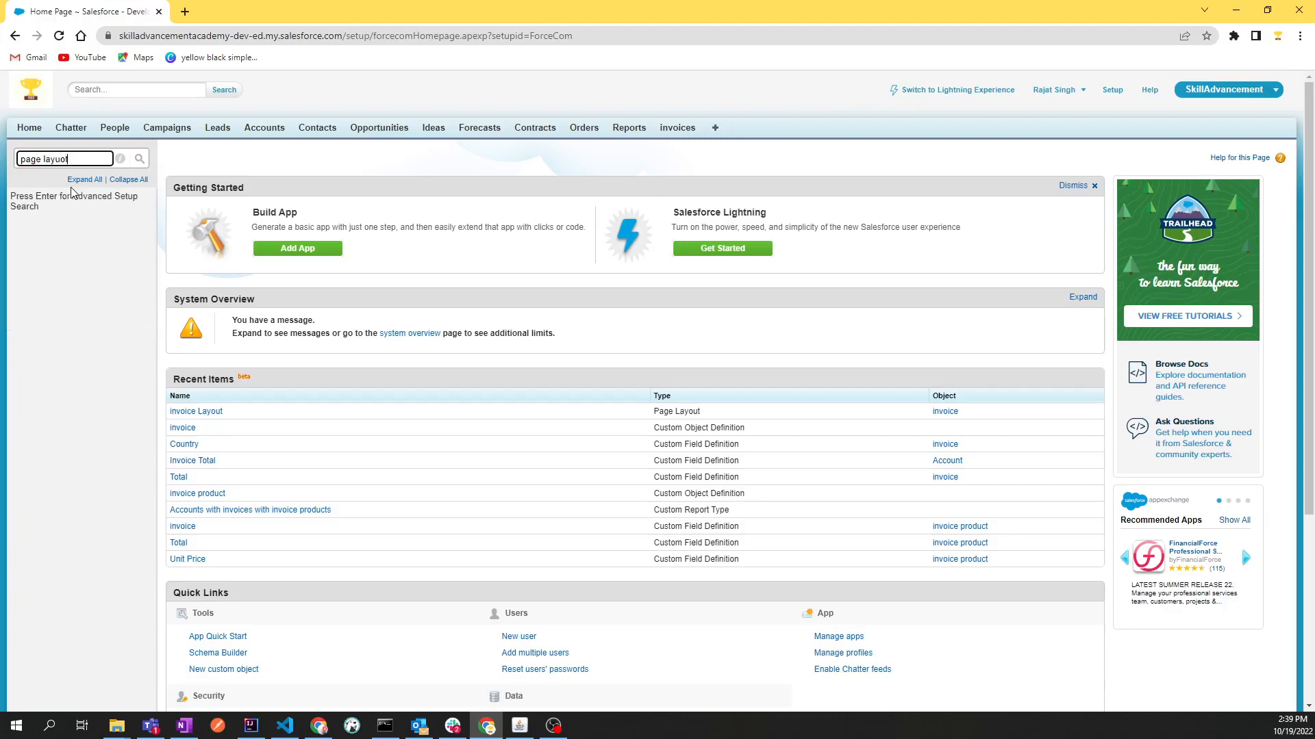
key(BackSpace)
key(BackSpace)
key(BackSpace)
text(ou)
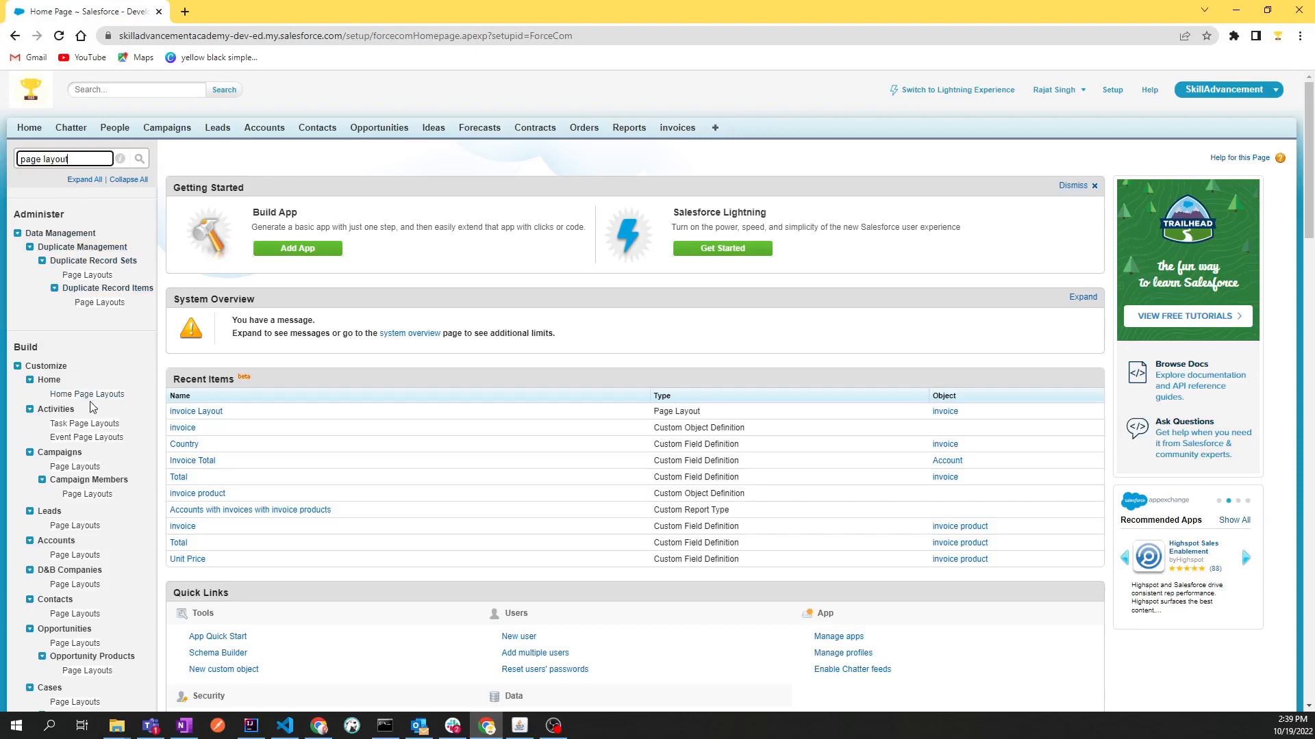
Look through the page layout entries down the setup tree, collapsing groups such as Interaction Object State Definition, Email, Locations and Billing
scroll(92, 408, down, 5)
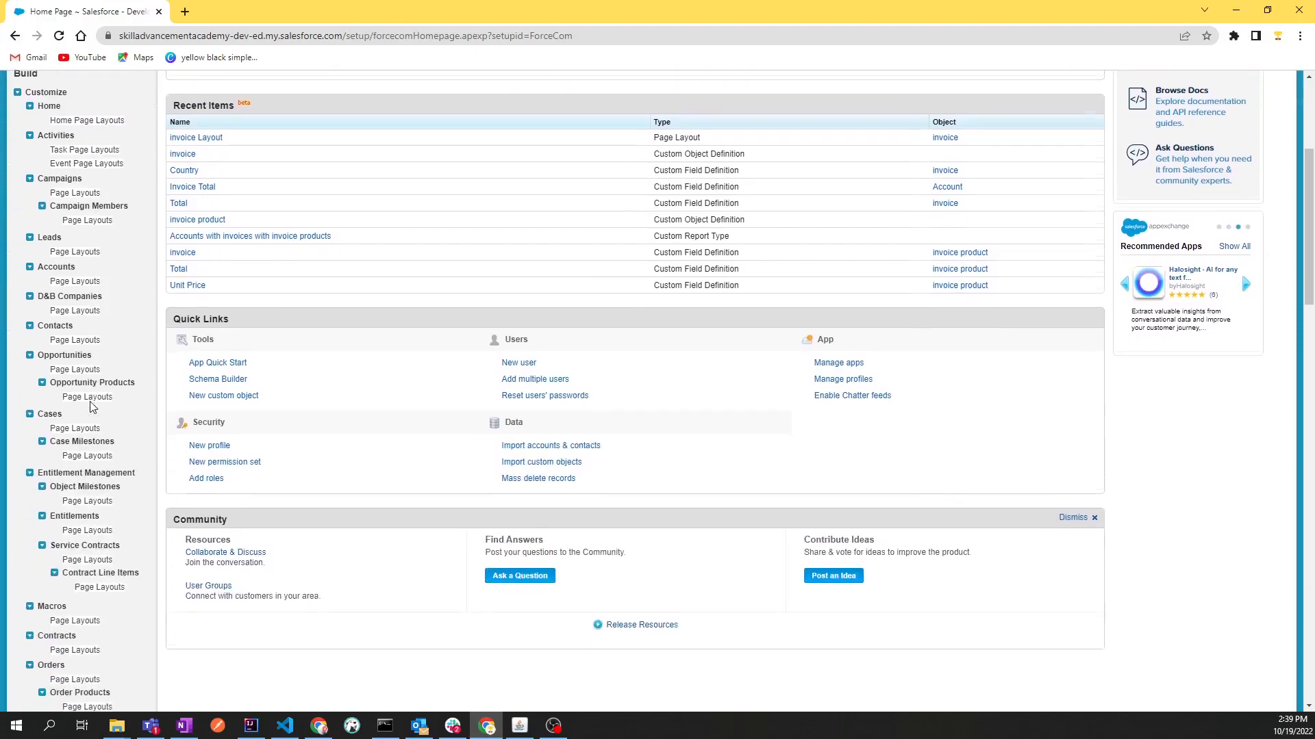
scroll(91, 408, down, 20)
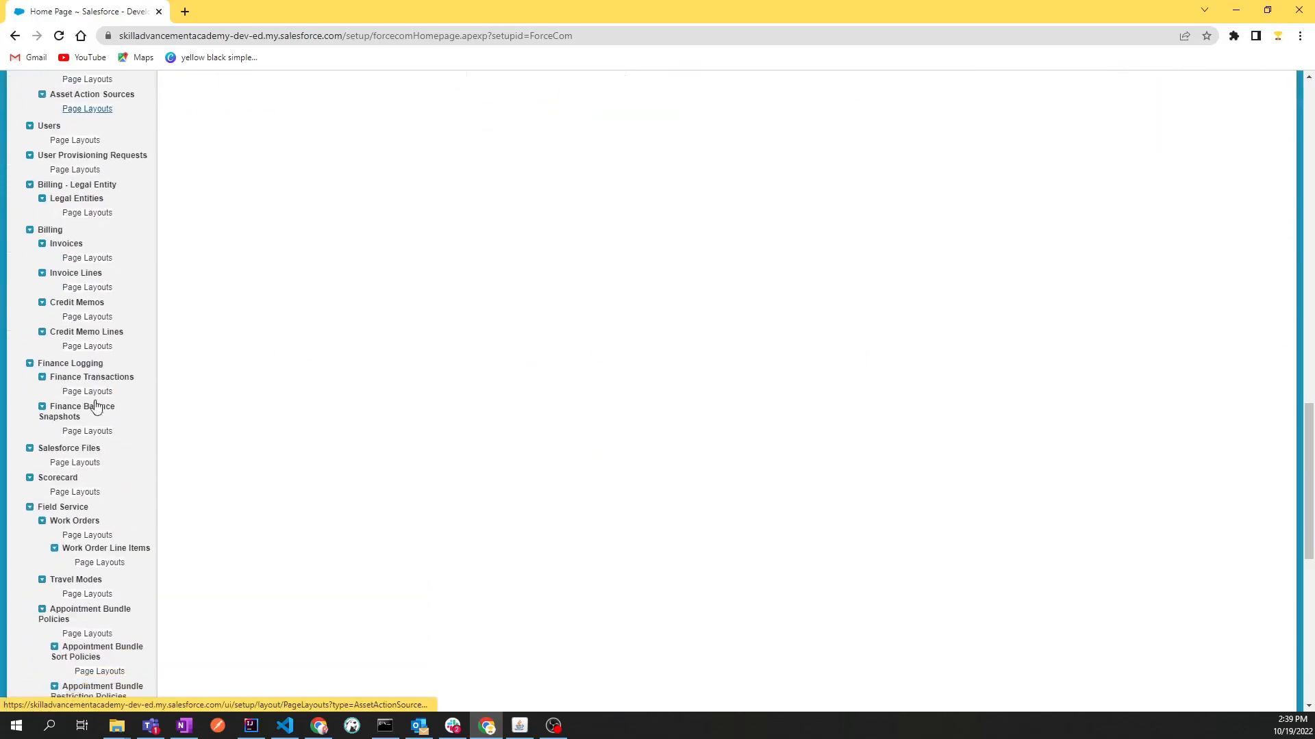
scroll(95, 406, down, 3)
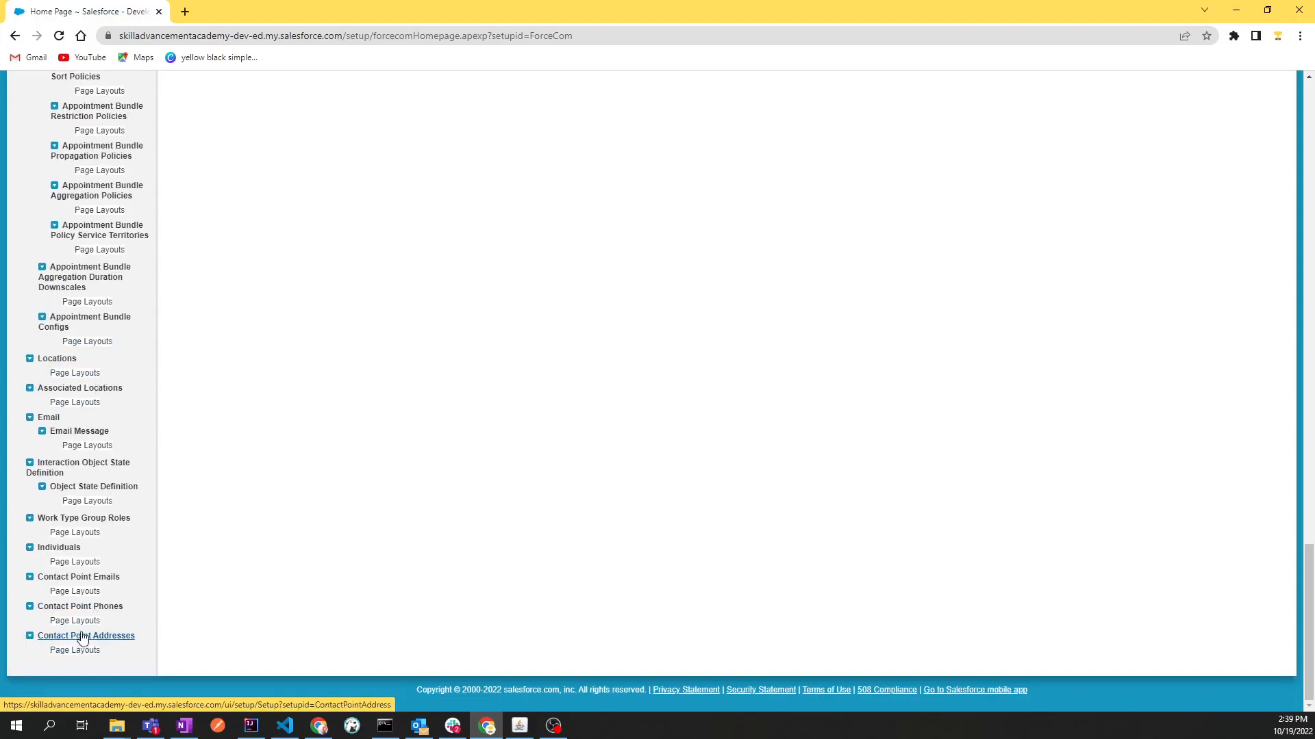
click(30, 463)
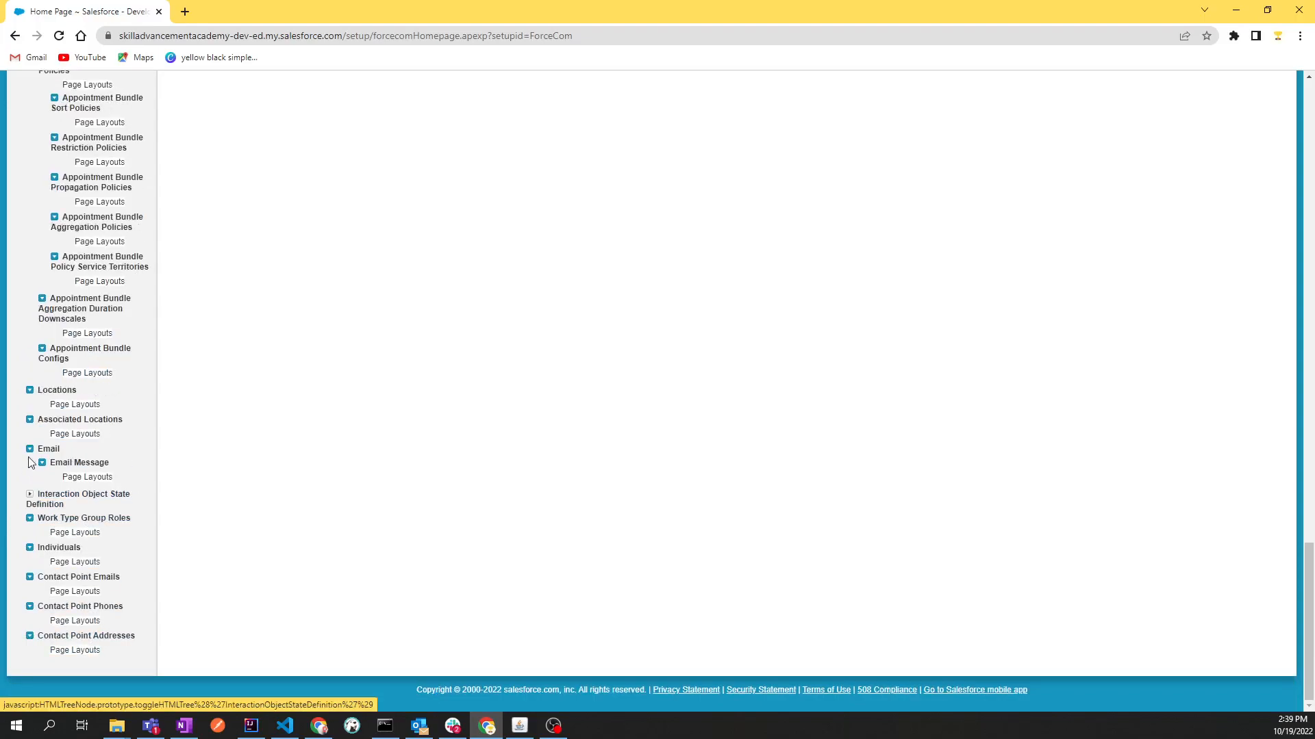
click(29, 449)
click(30, 451)
click(29, 437)
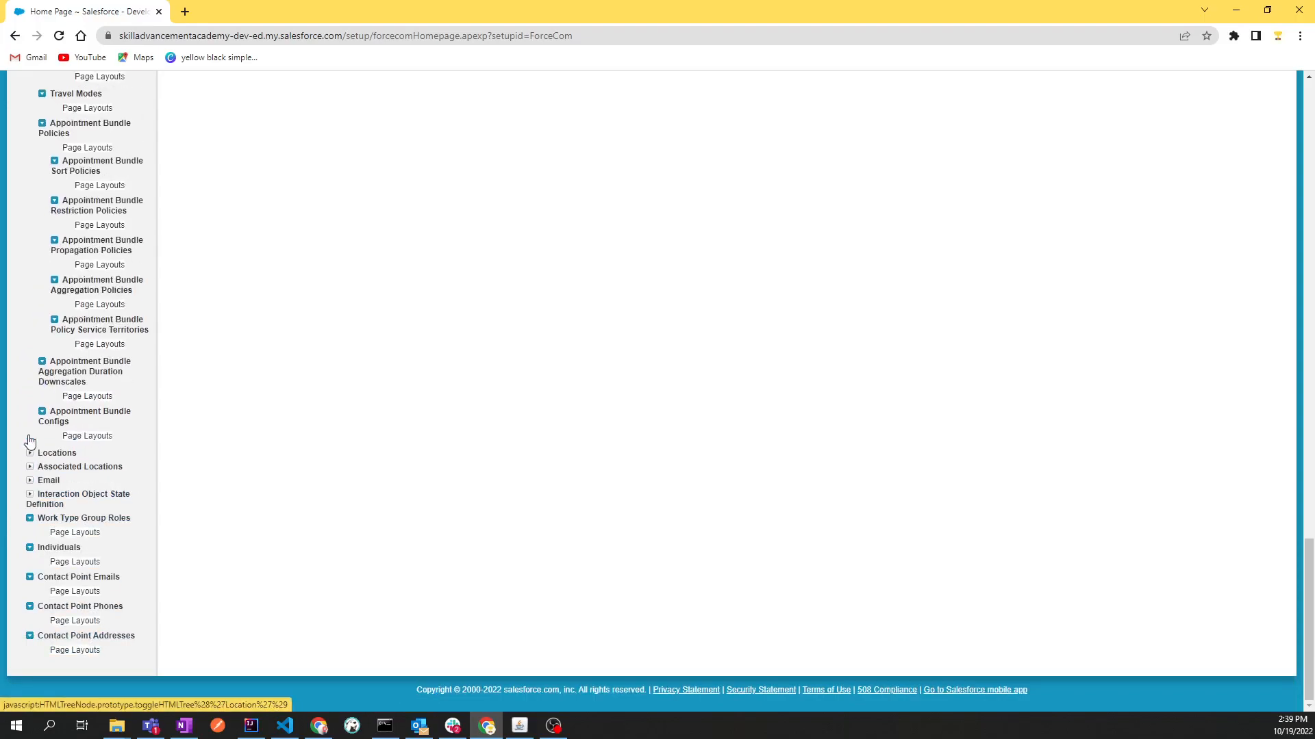
scroll(41, 347, up, 10)
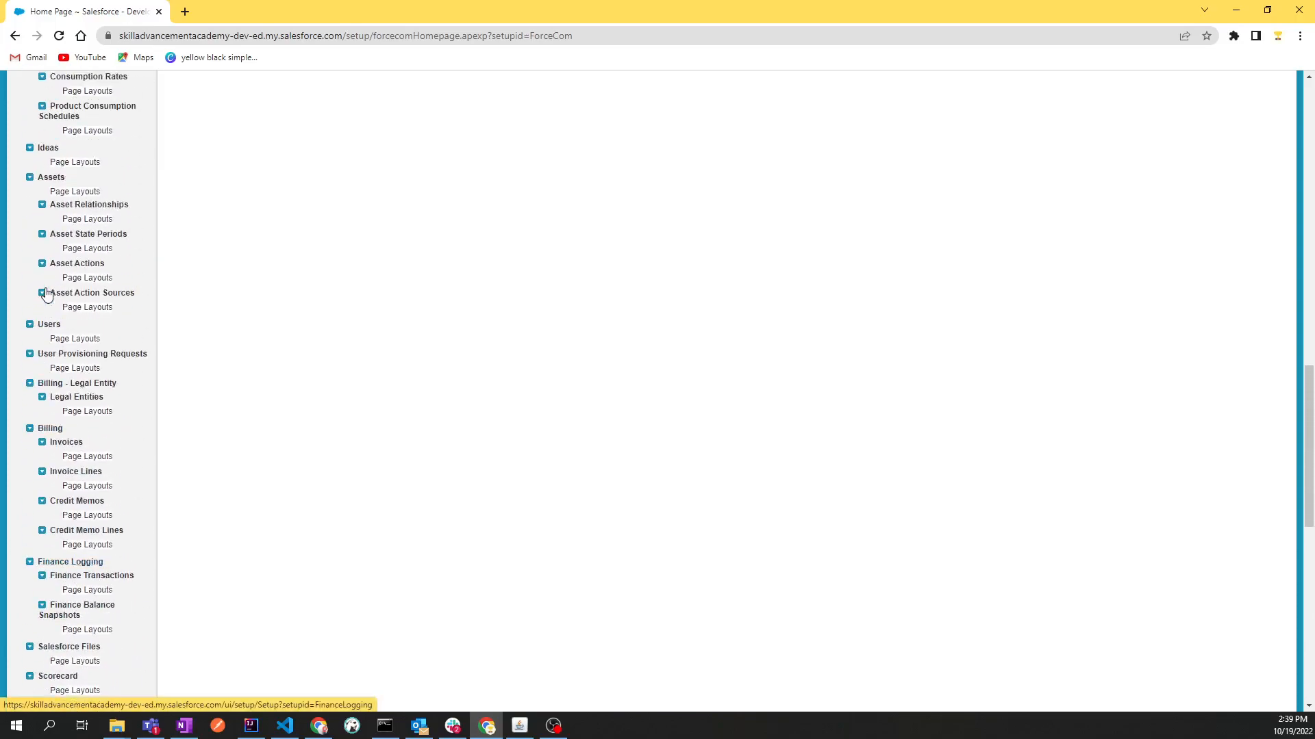
click(29, 428)
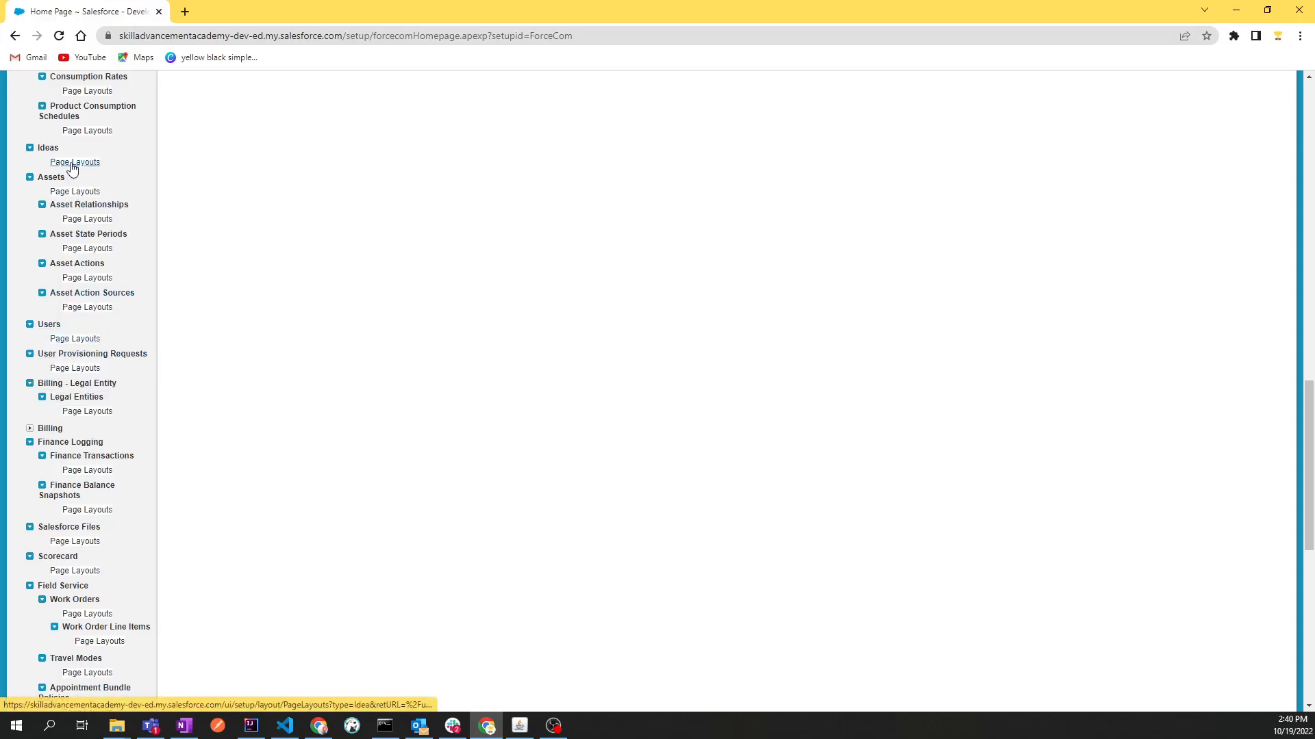
Examine the Customize section for the objects that offer page layouts, collapsing the Home group and checking for custom objects
scroll(103, 373, up, 9)
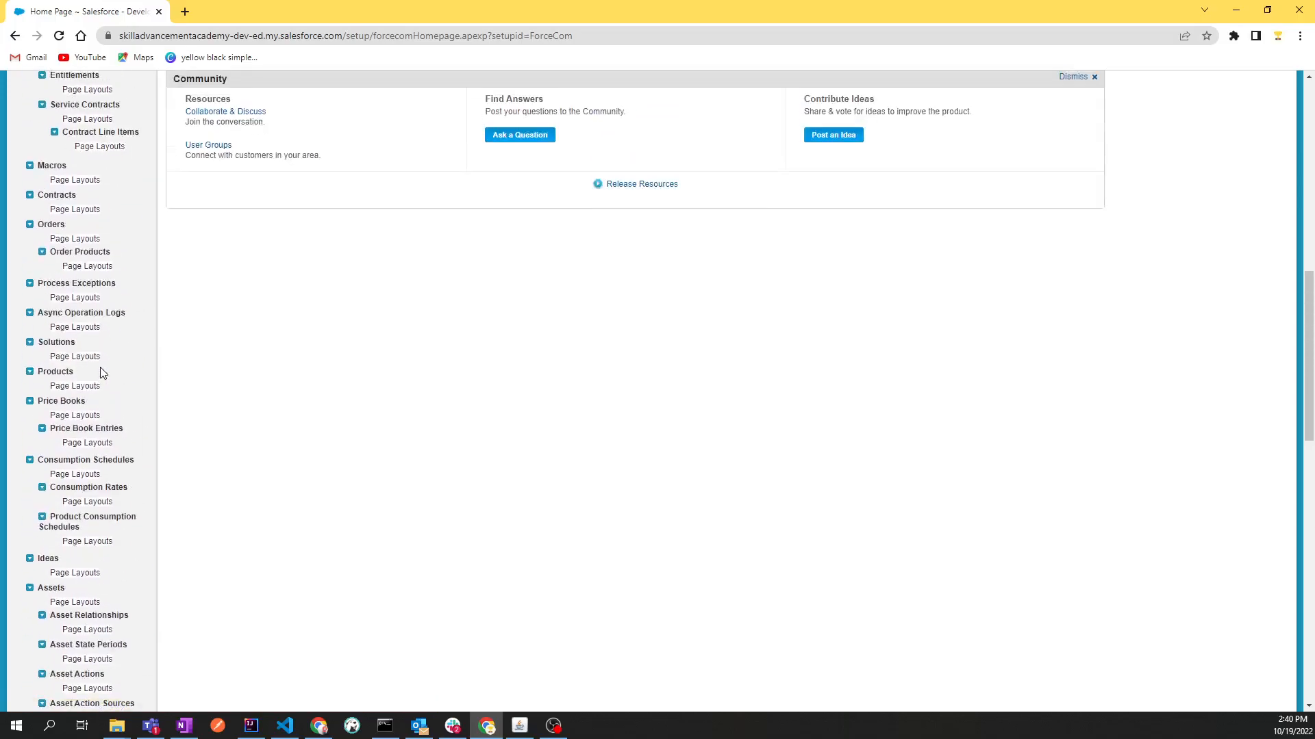
scroll(102, 373, up, 4)
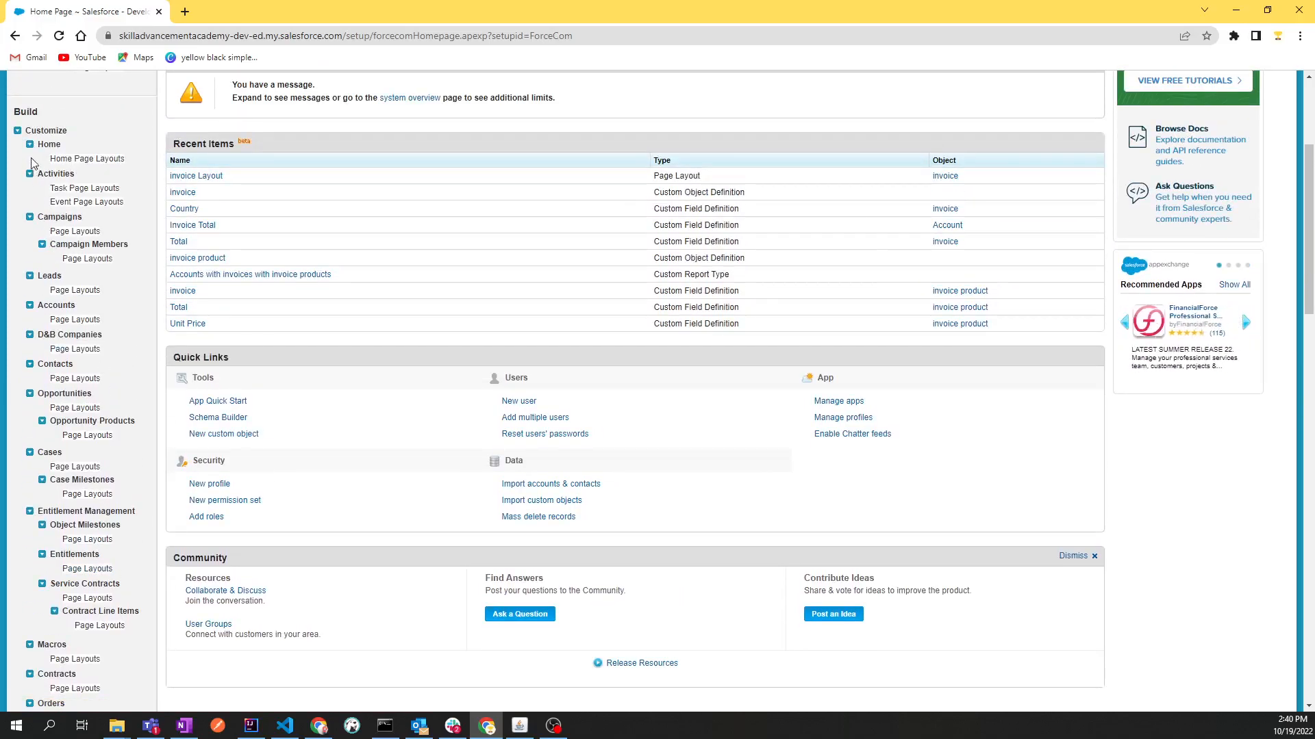
click(29, 146)
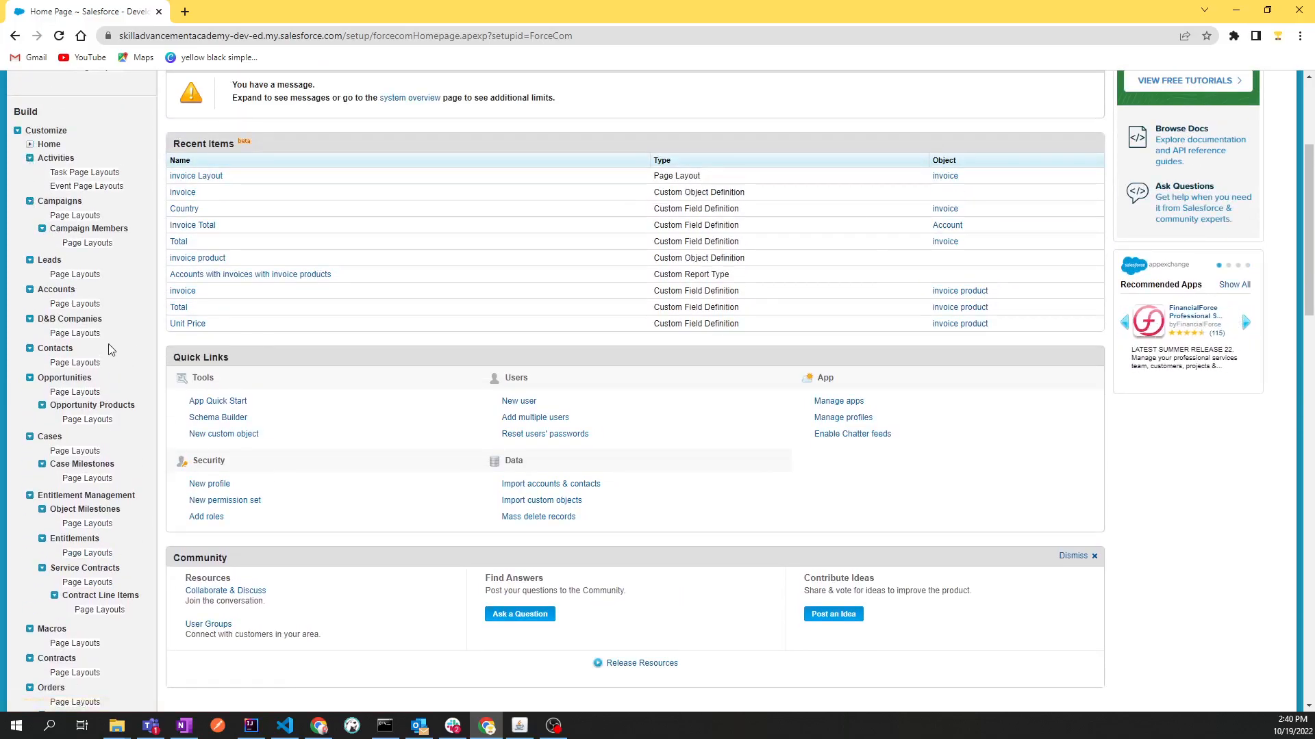
click(16, 132)
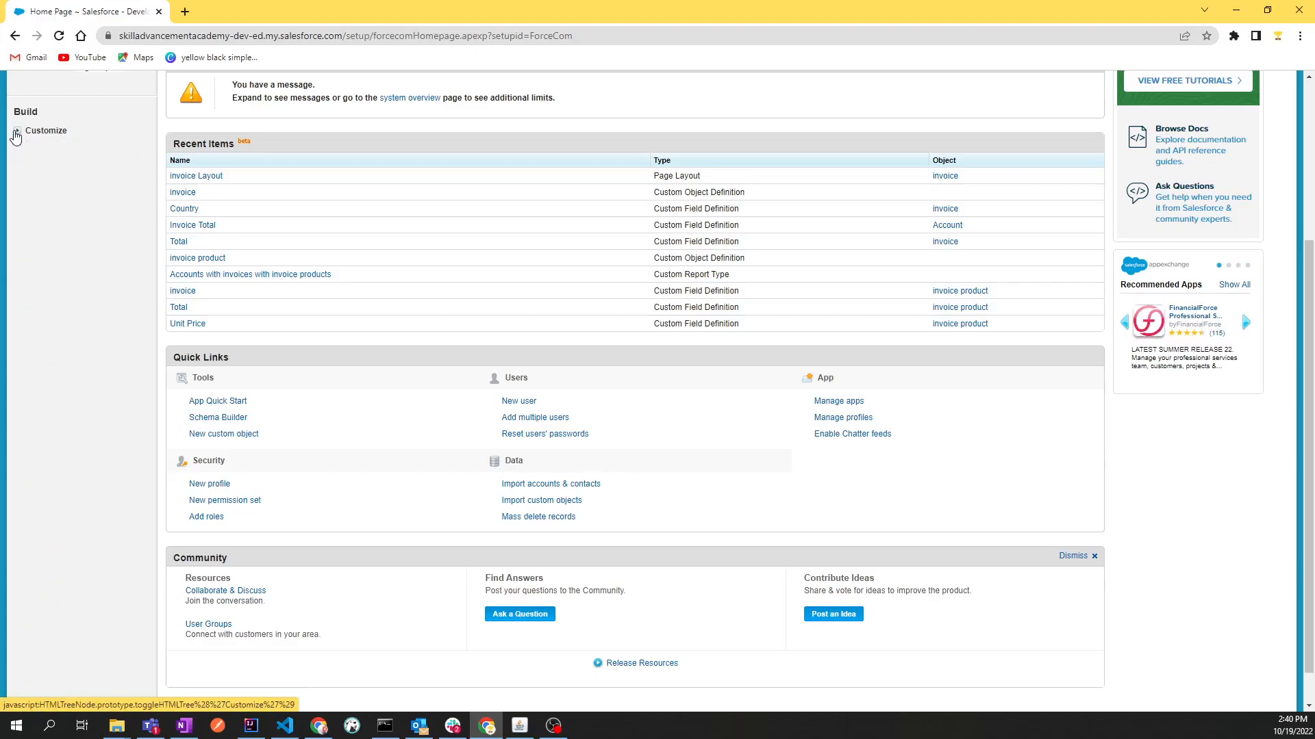
click(16, 133)
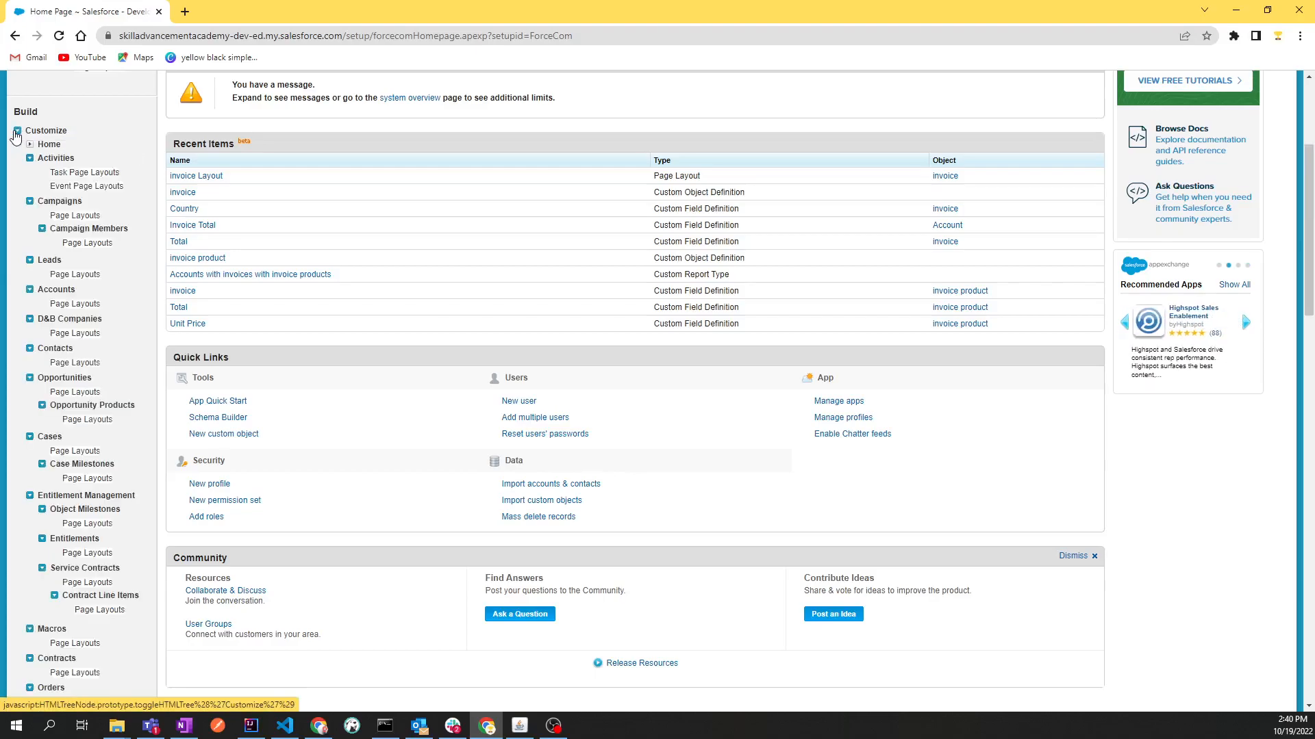
scroll(84, 669, down, 15)
scroll(84, 670, down, 5)
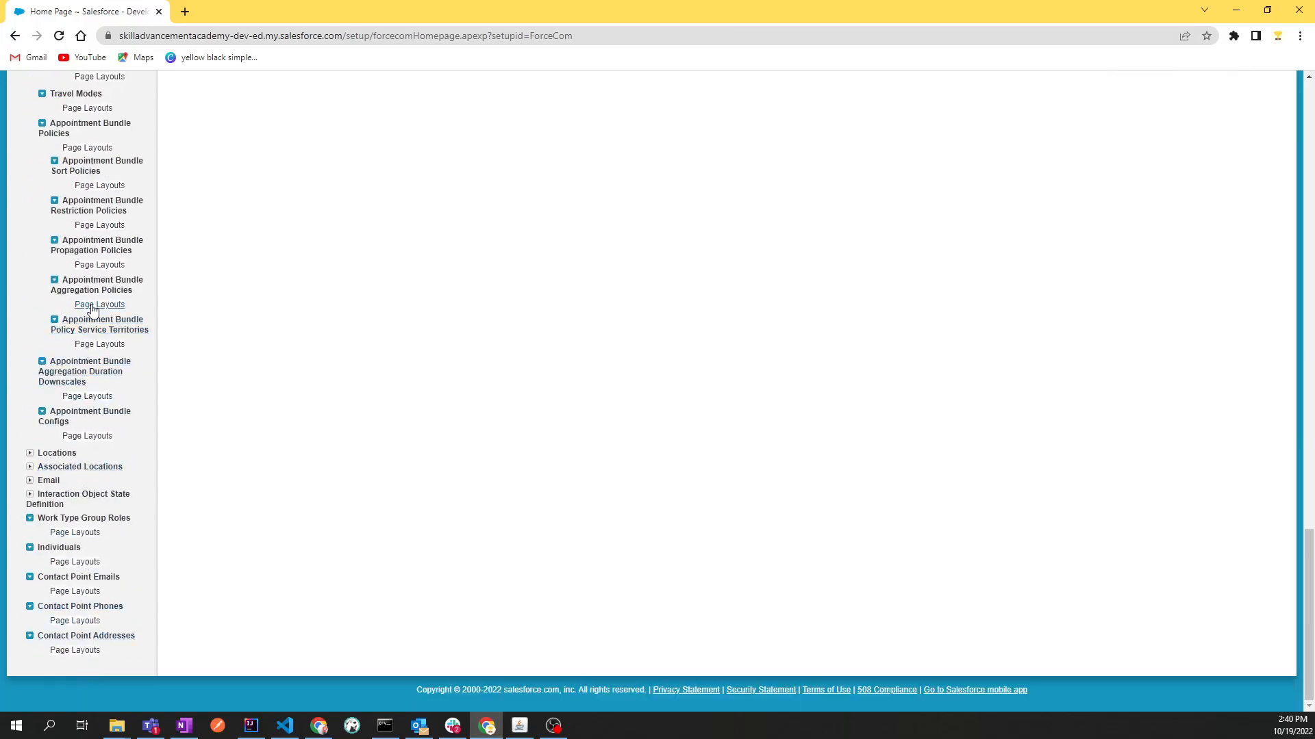
scroll(101, 445, up, 15)
scroll(101, 445, up, 4)
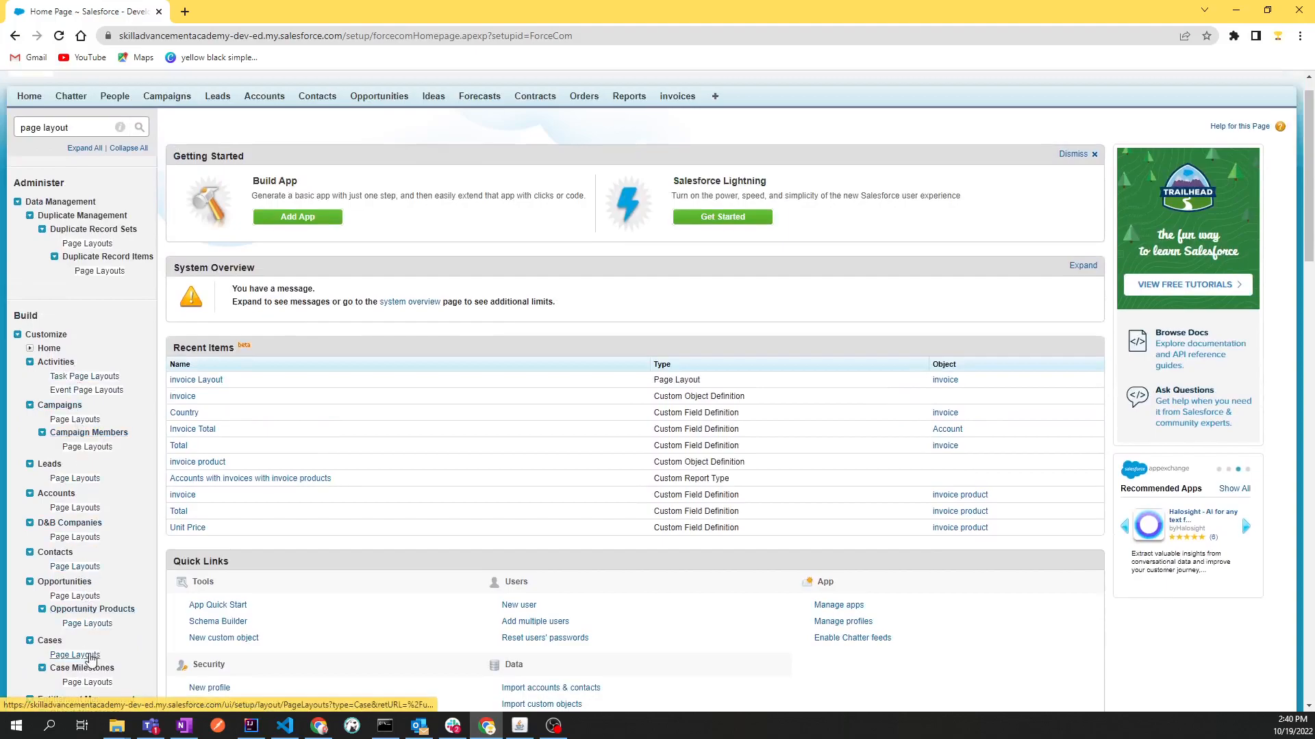
scroll(86, 657, down, 5)
scroll(82, 650, up, 6)
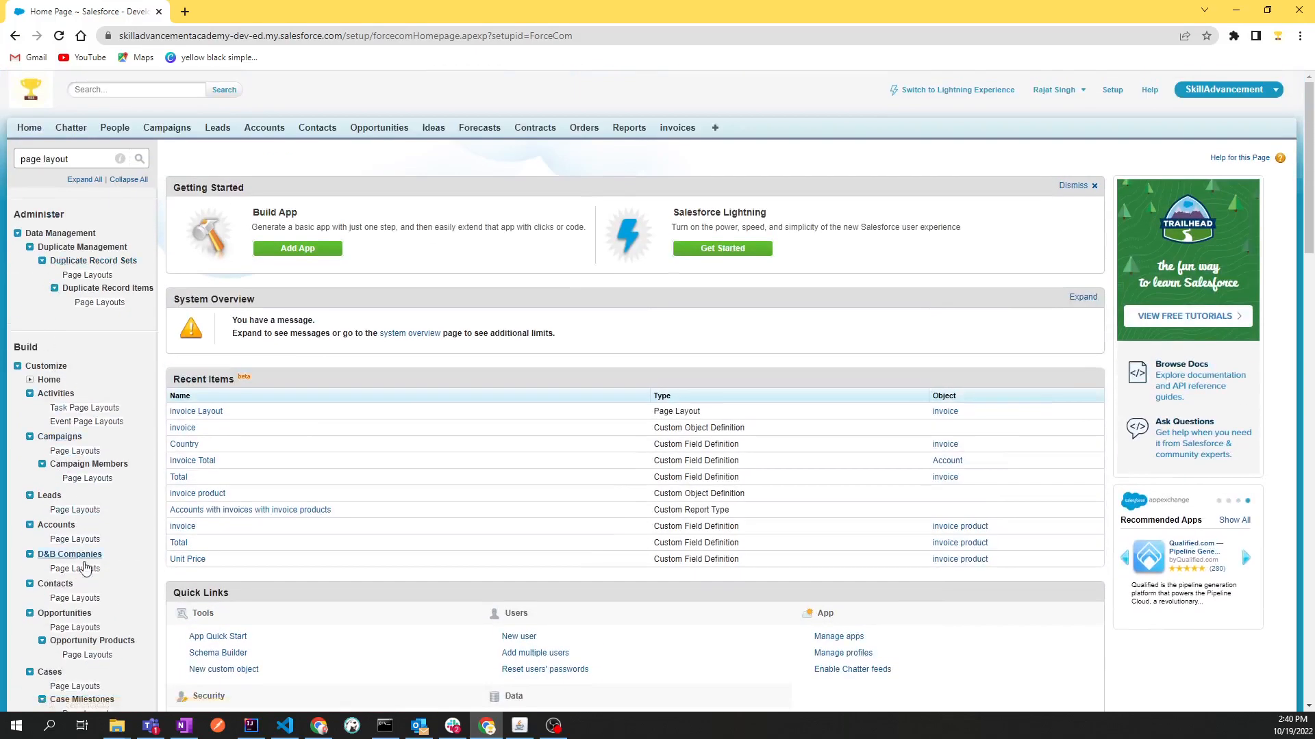
scroll(86, 685, down, 1)
scroll(75, 582, up, 2)
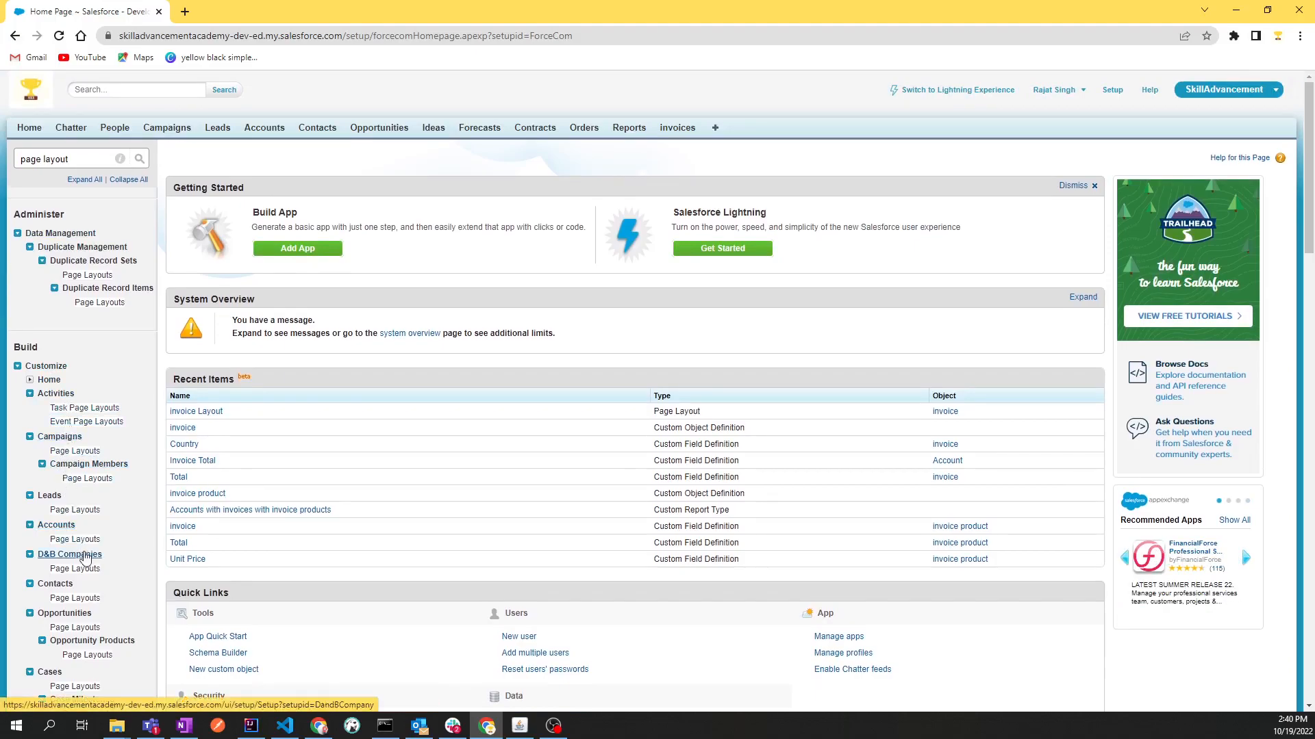
Search the setup menu for "objects" and open the Objects page under Create
click(82, 160)
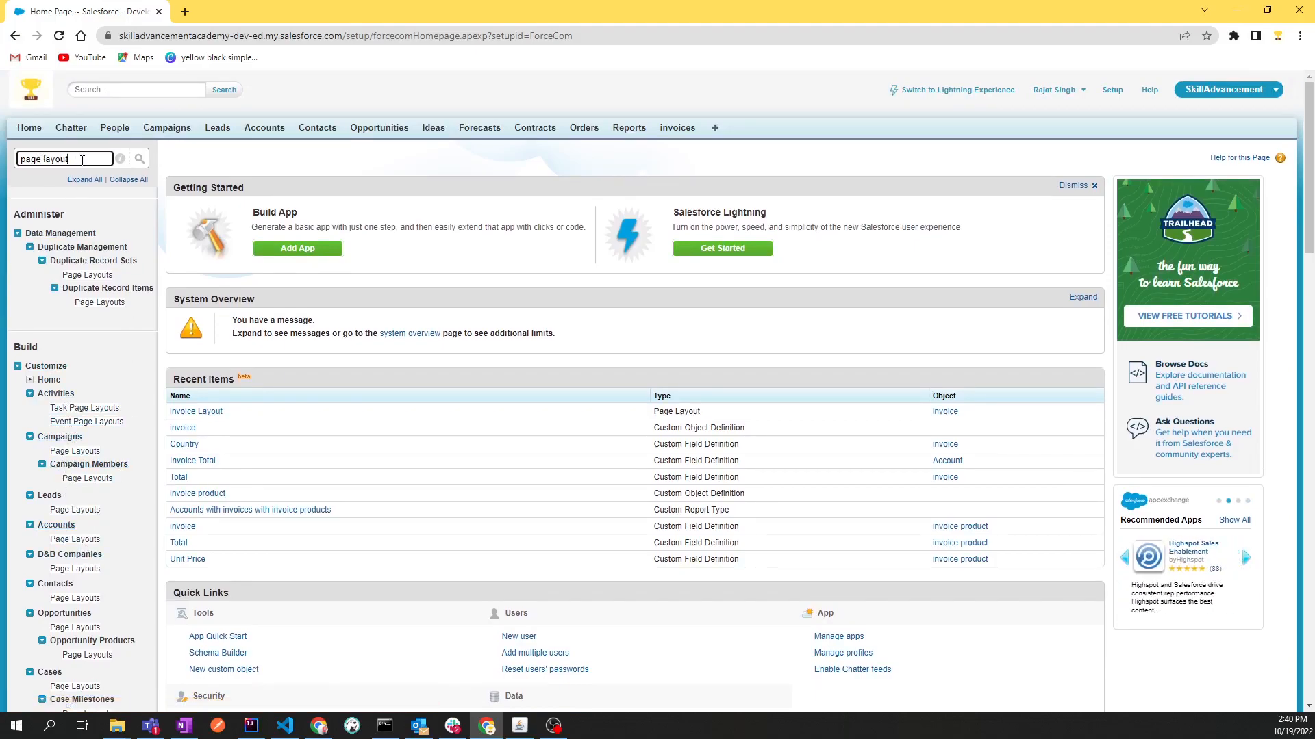
triple_click(82, 160)
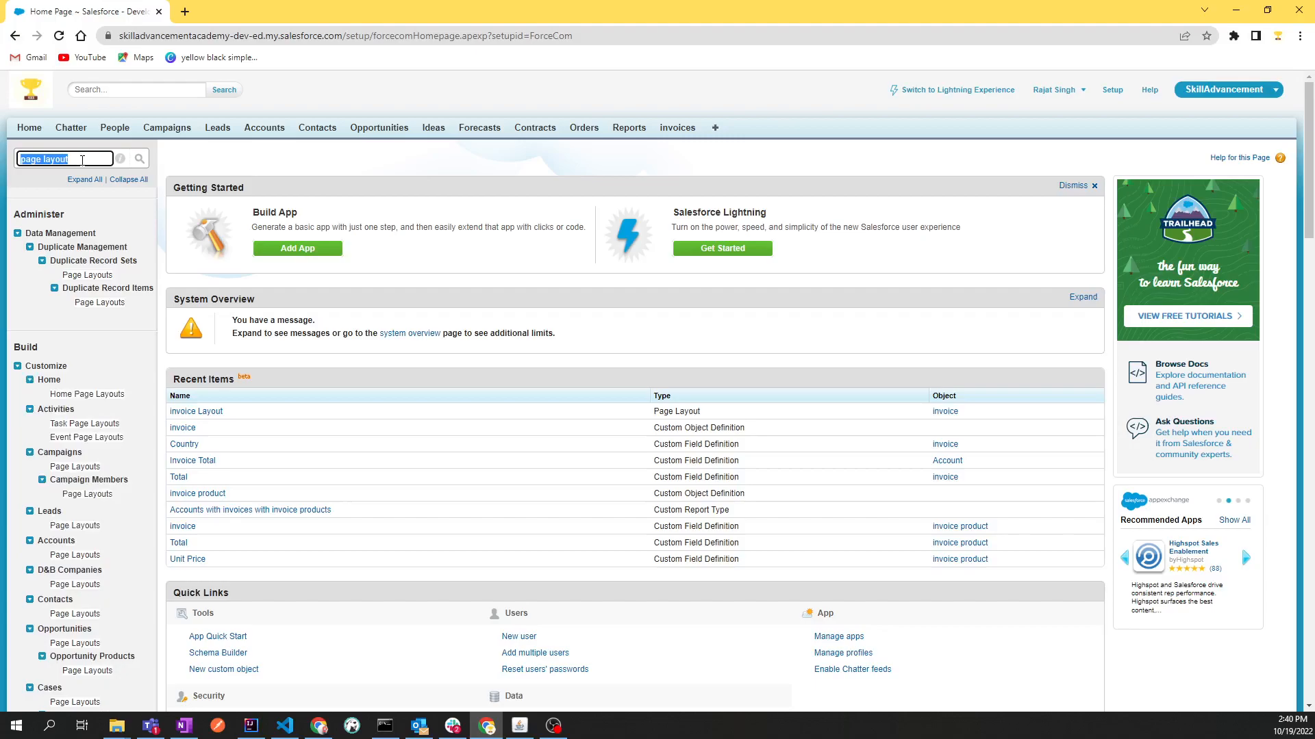
text(objects)
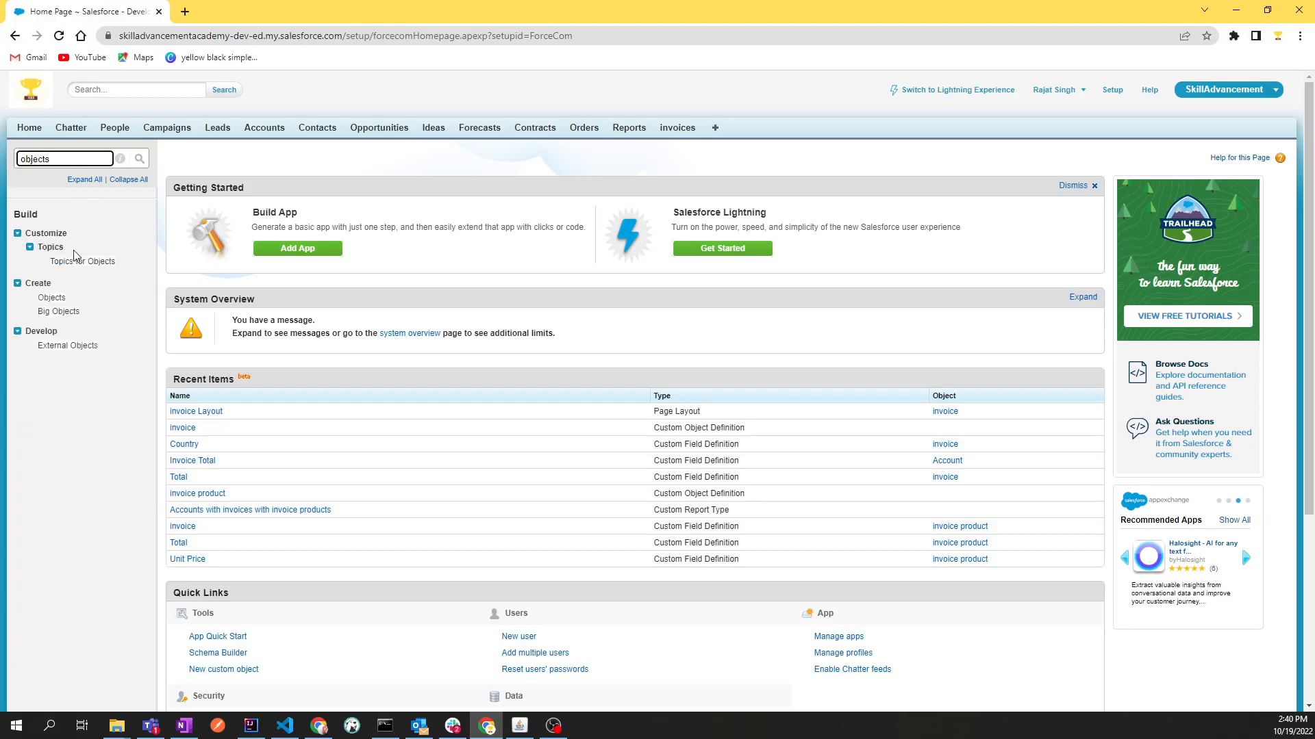
click(52, 299)
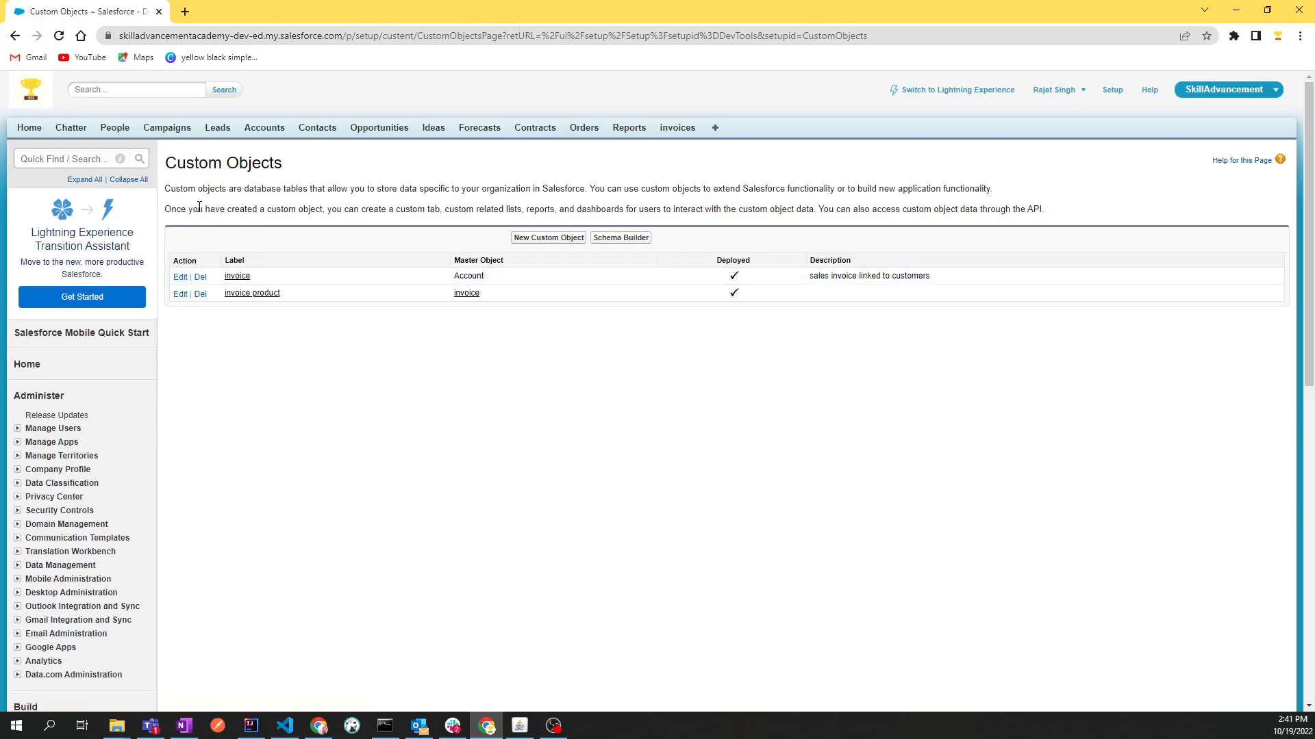
Open the invoice custom object's definition in a new browser tab and switch to it
middle_click(235, 277)
click(199, 8)
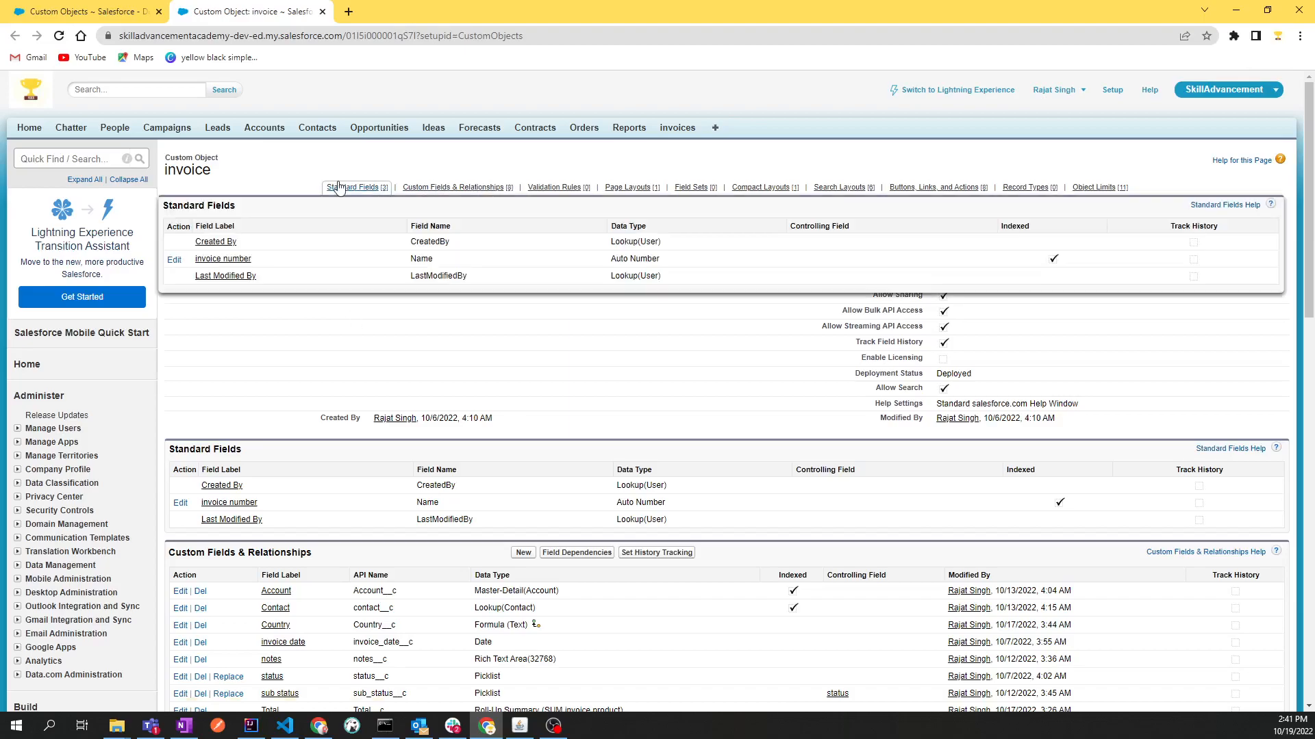
mouse_move(966, 192)
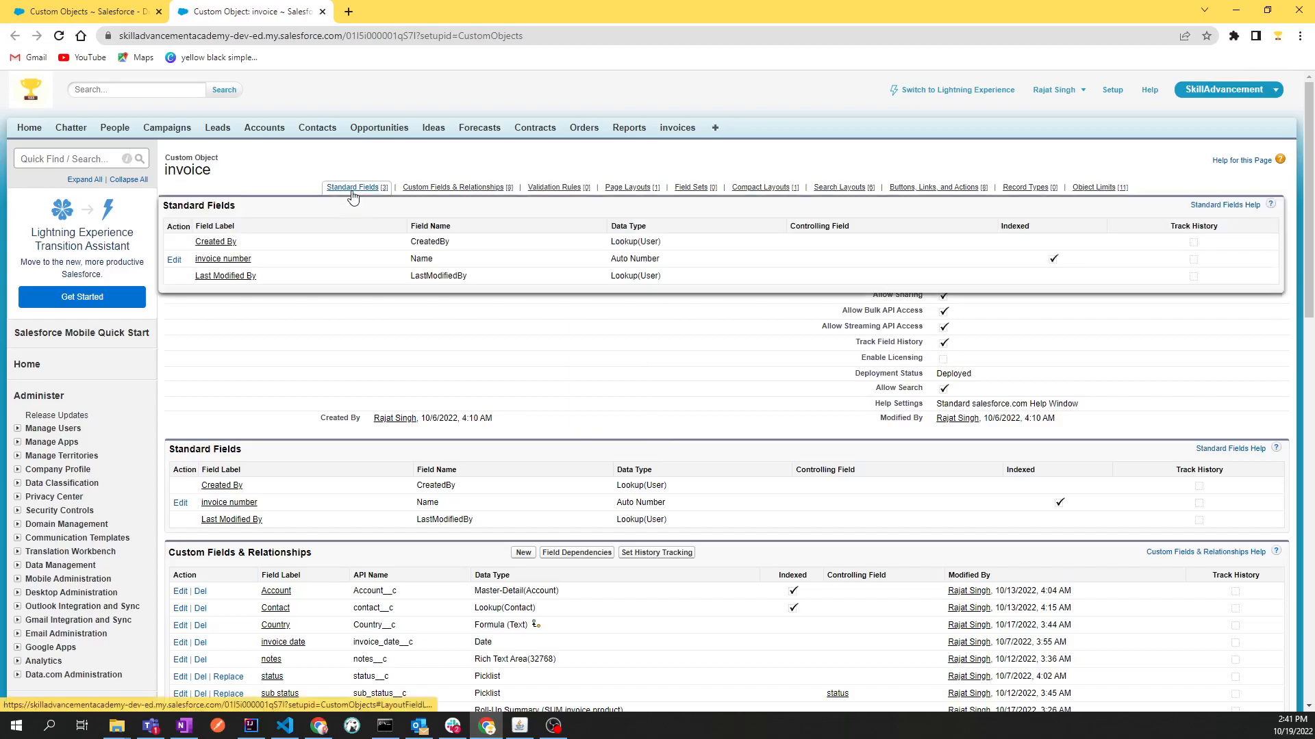
Examine the Page Layouts section of the invoice object definition and its layout creation and assignment options
mouse_move(450, 194)
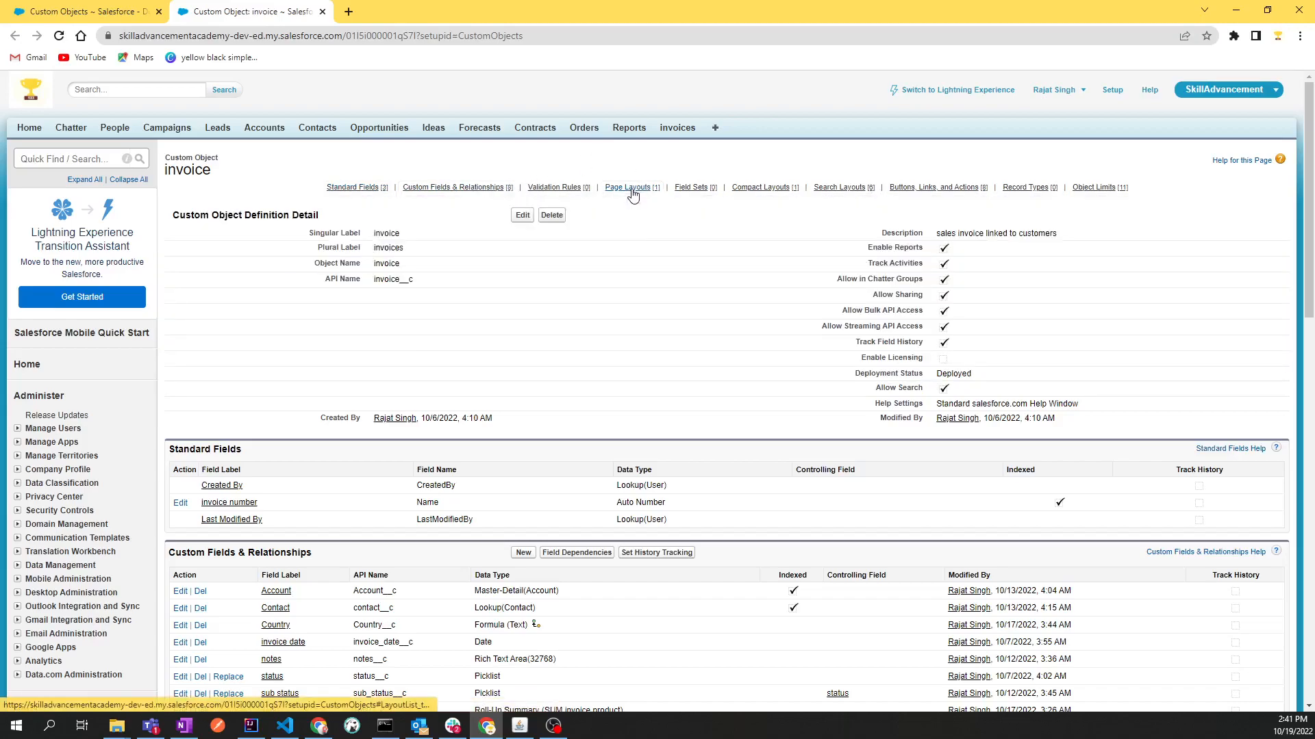
mouse_move(633, 192)
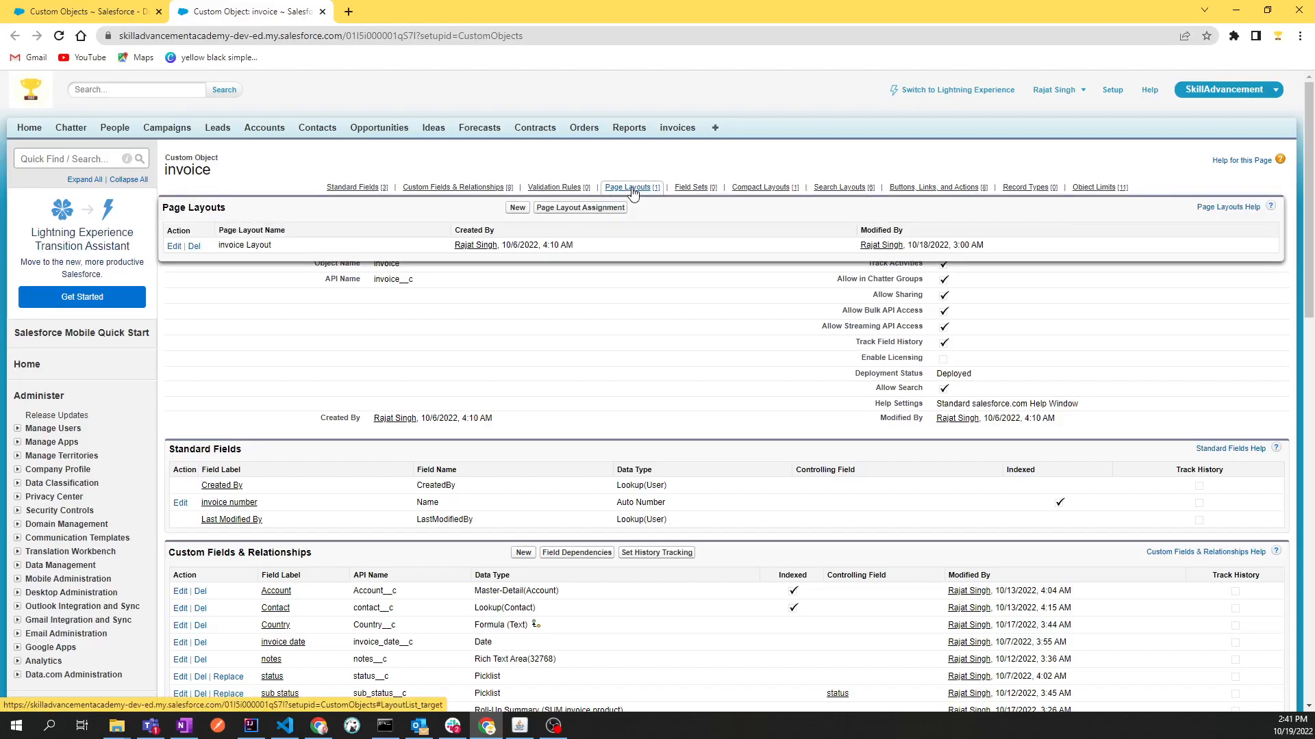
click(632, 192)
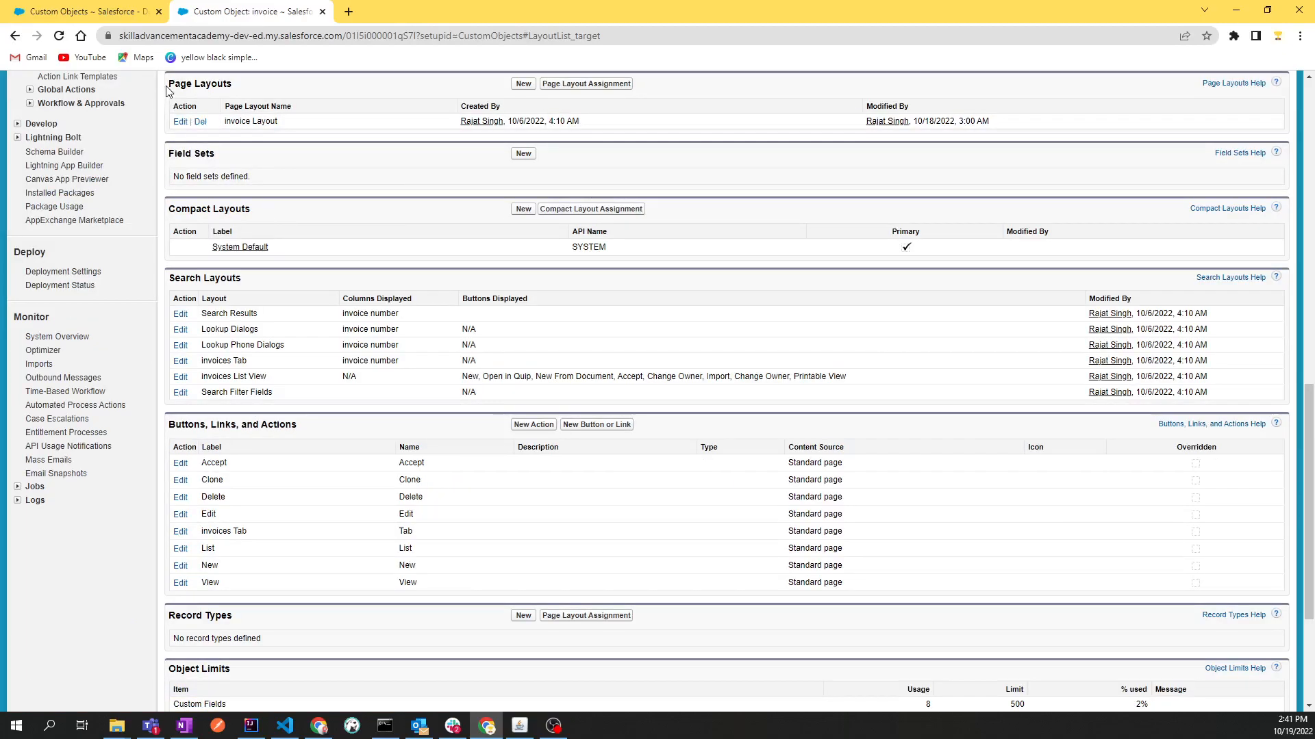
drag(172, 91, 243, 91)
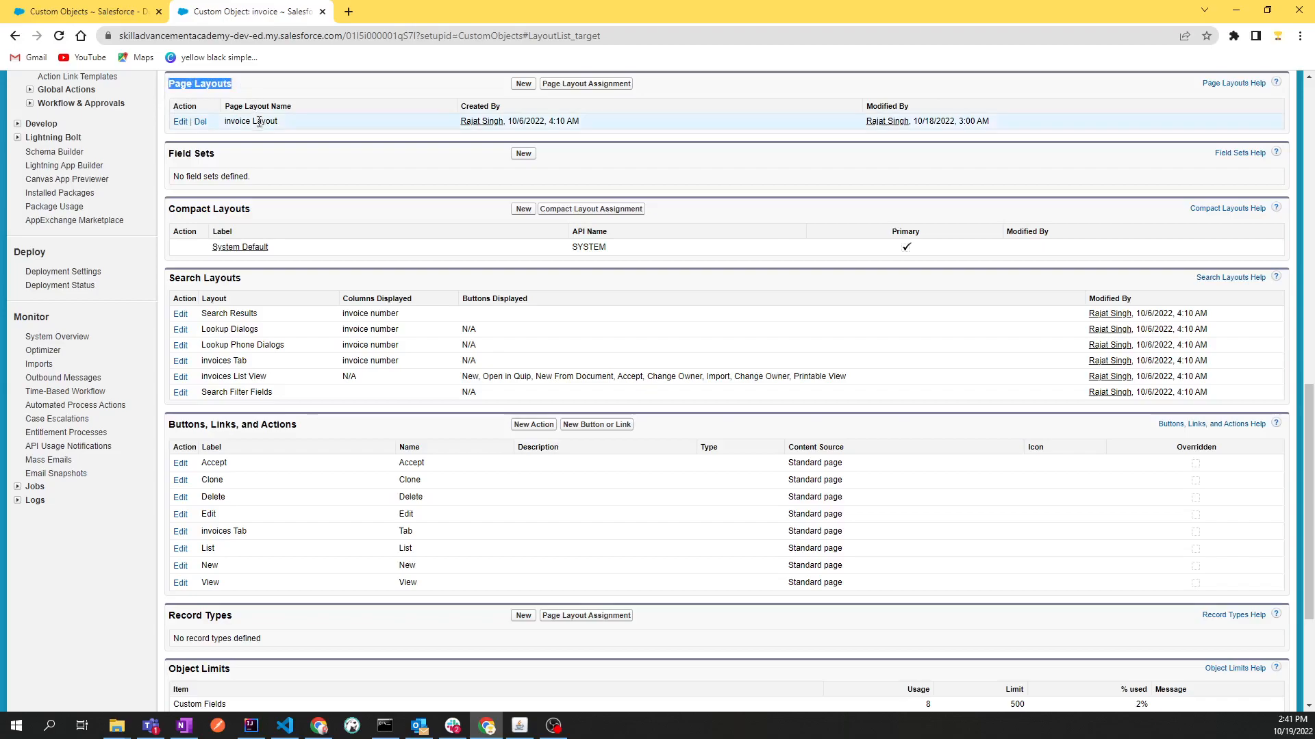
click(442, 145)
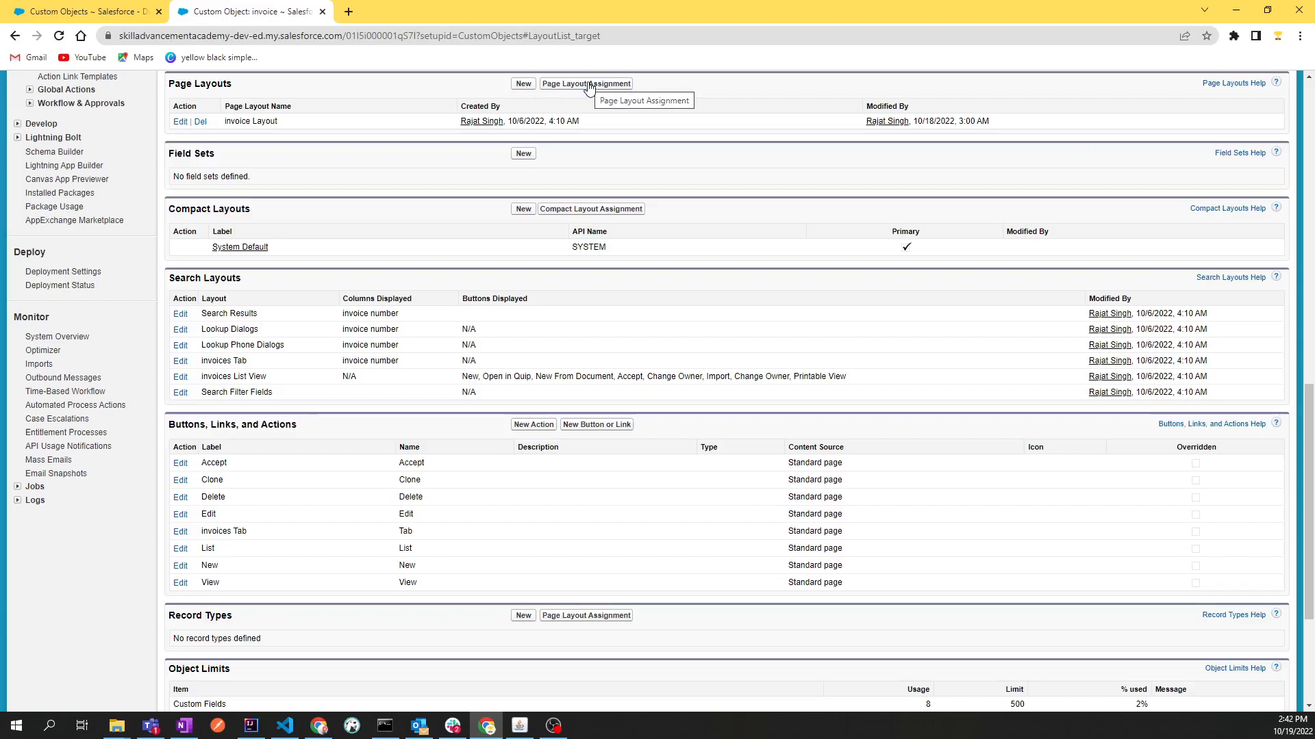
scroll(549, 352, up, 15)
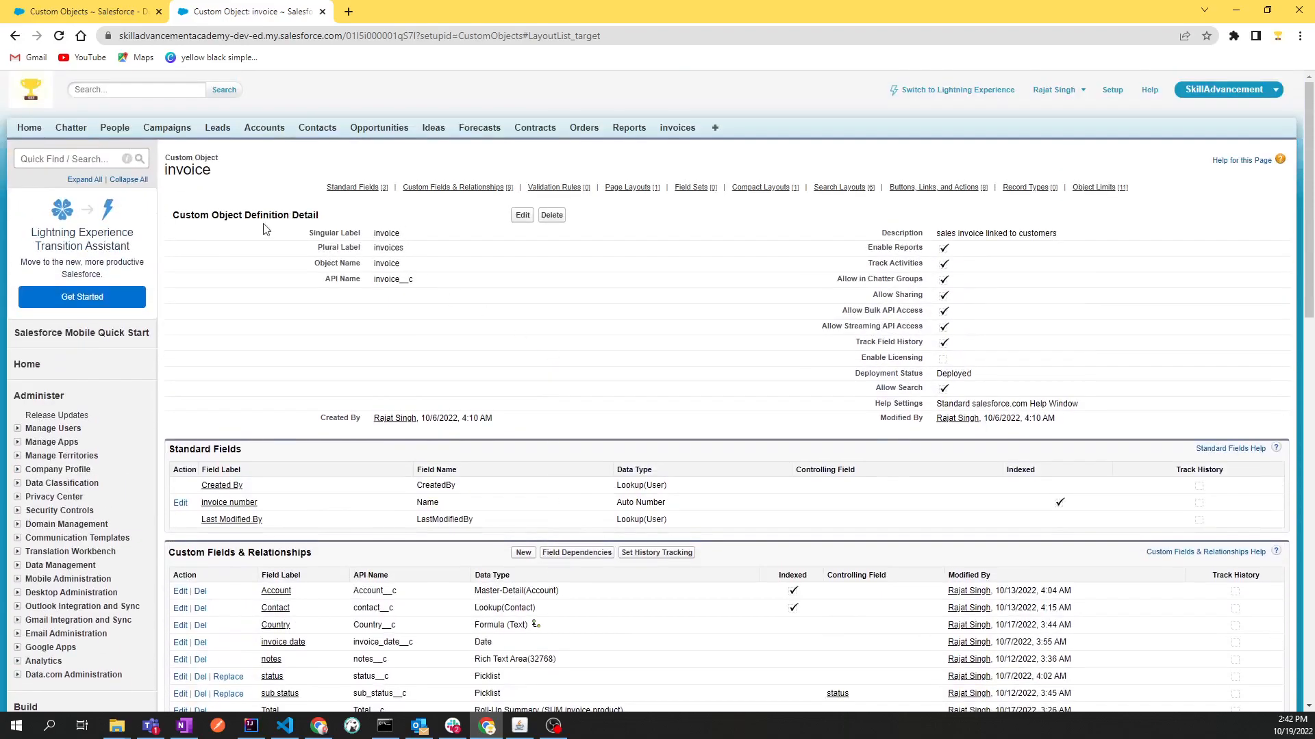
scroll(346, 431, down, 15)
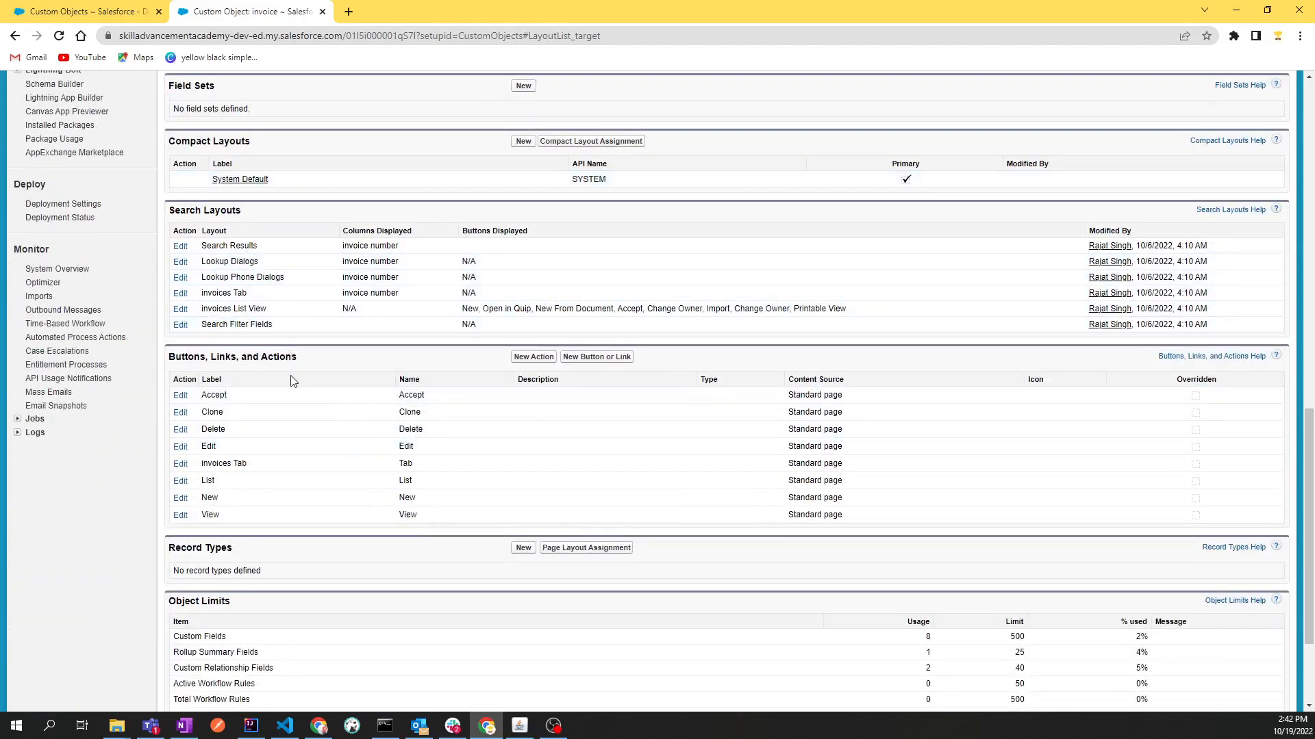
scroll(305, 413, up, 4)
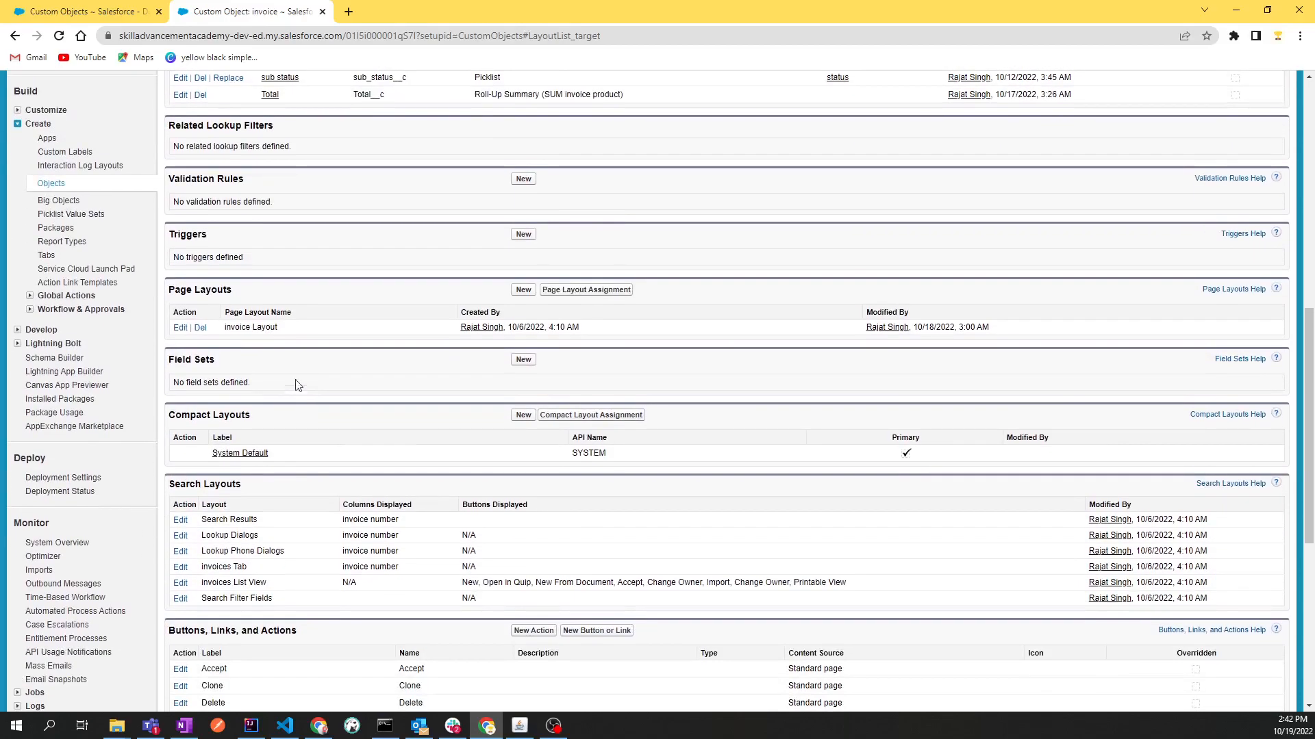
drag(177, 293, 233, 292)
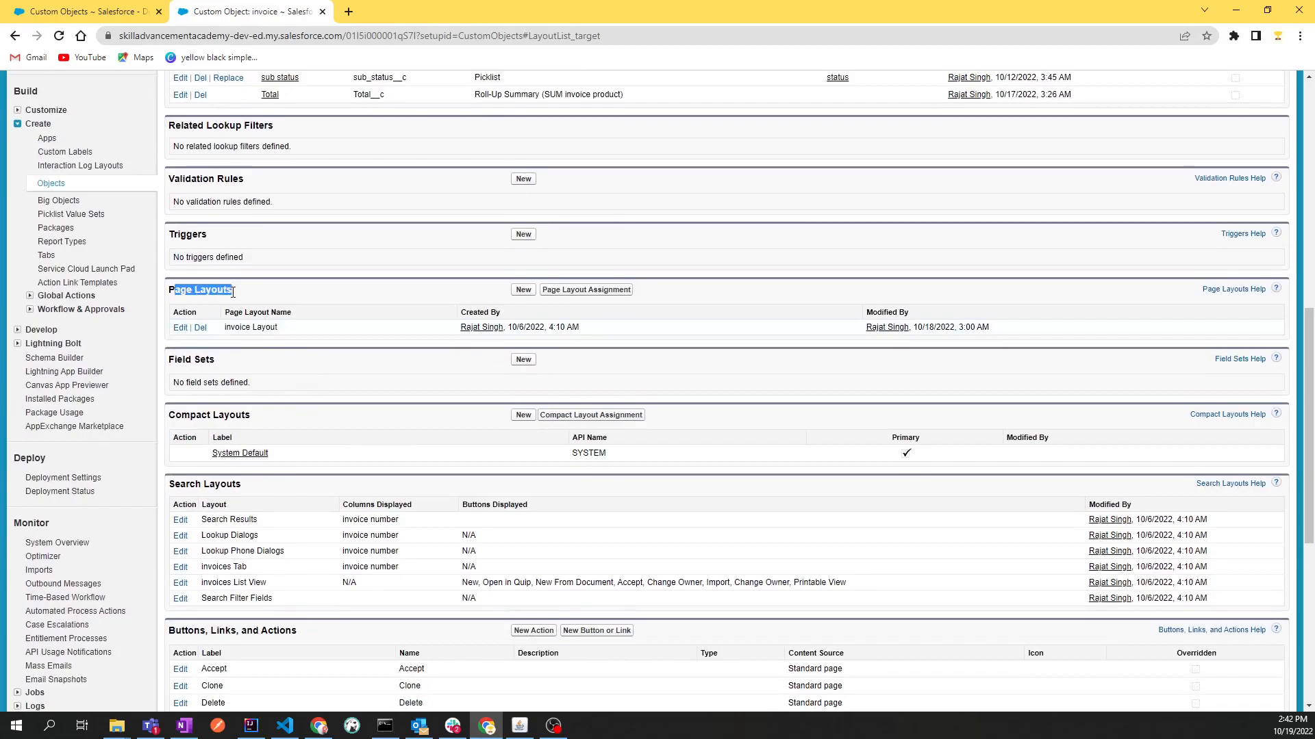
click(238, 297)
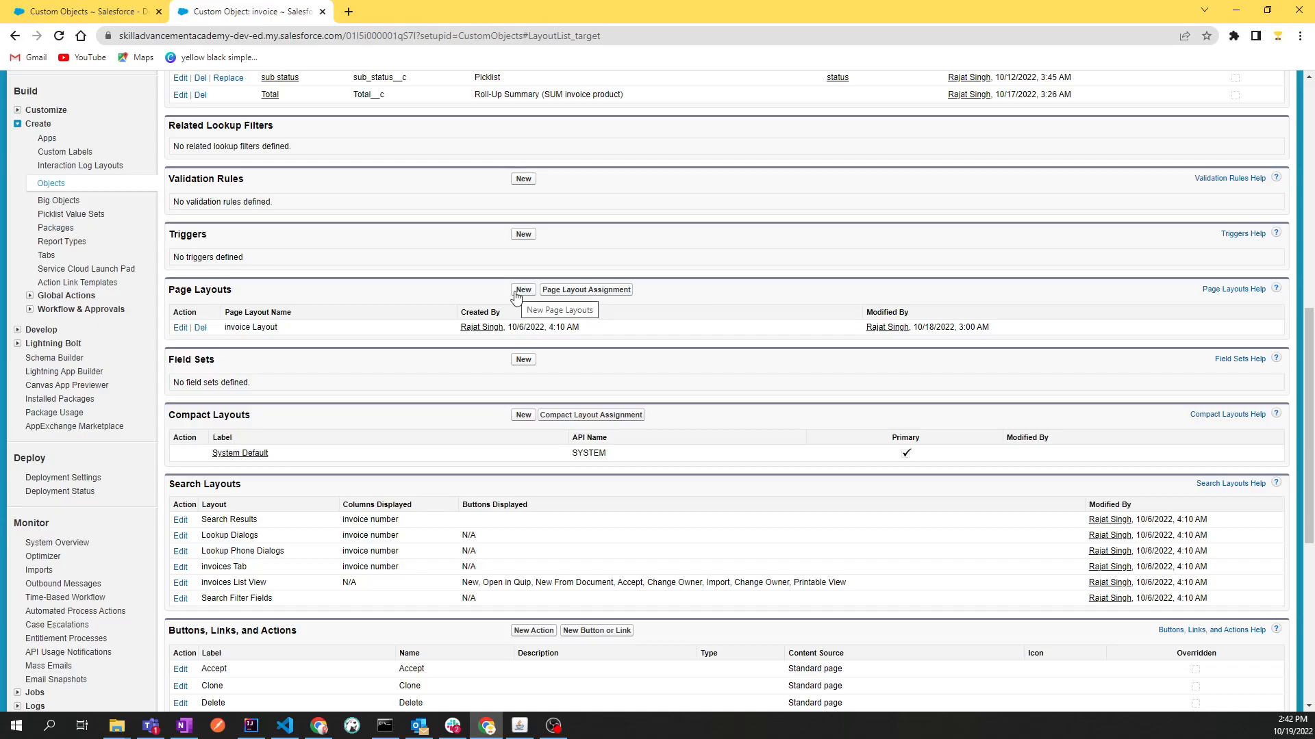
Open the page layout assignments of the invoice object and look through the layout assigned to each profile
click(592, 291)
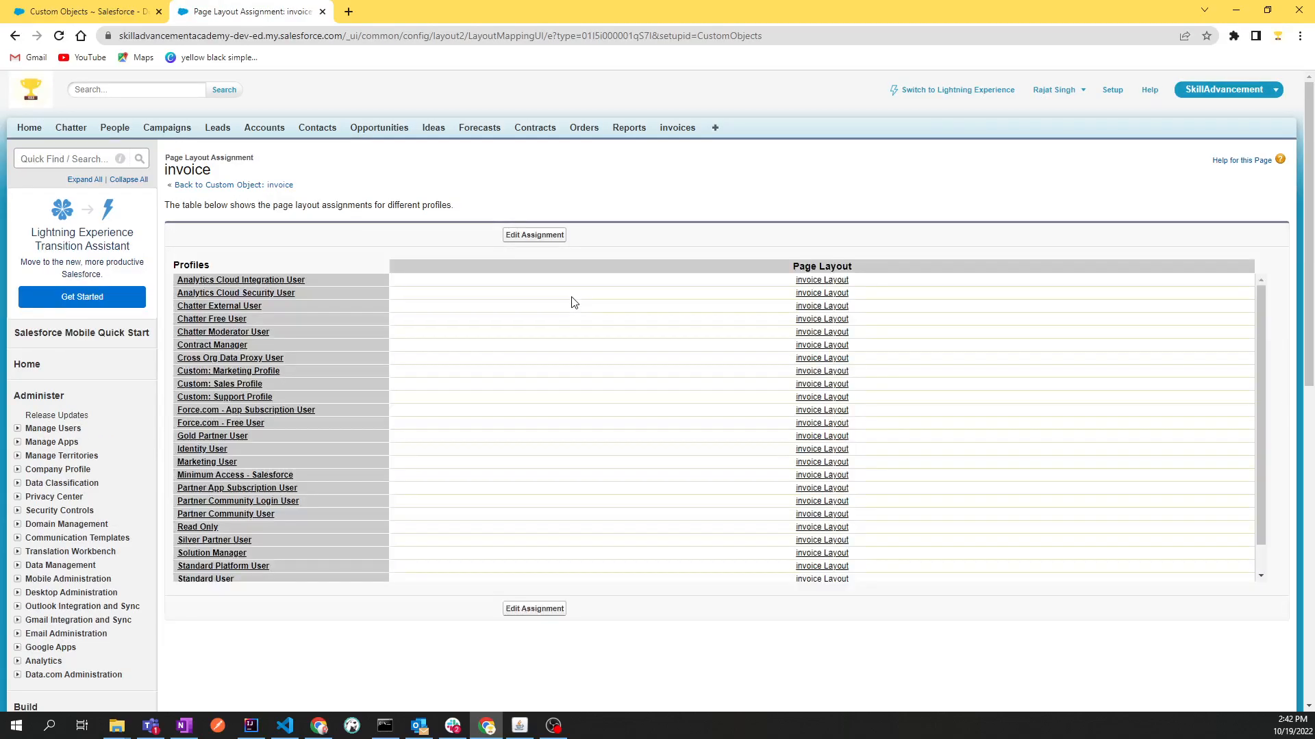
scroll(666, 334, down, 3)
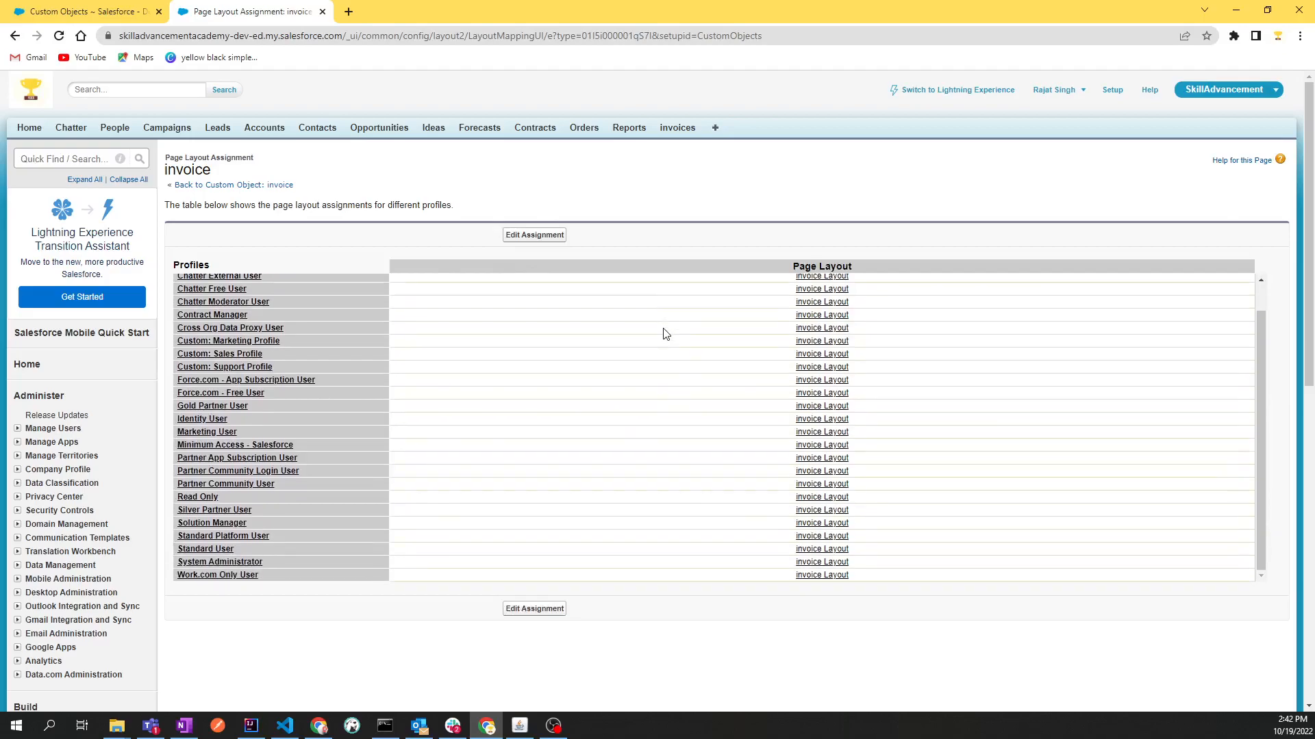
scroll(484, 452, up, 3)
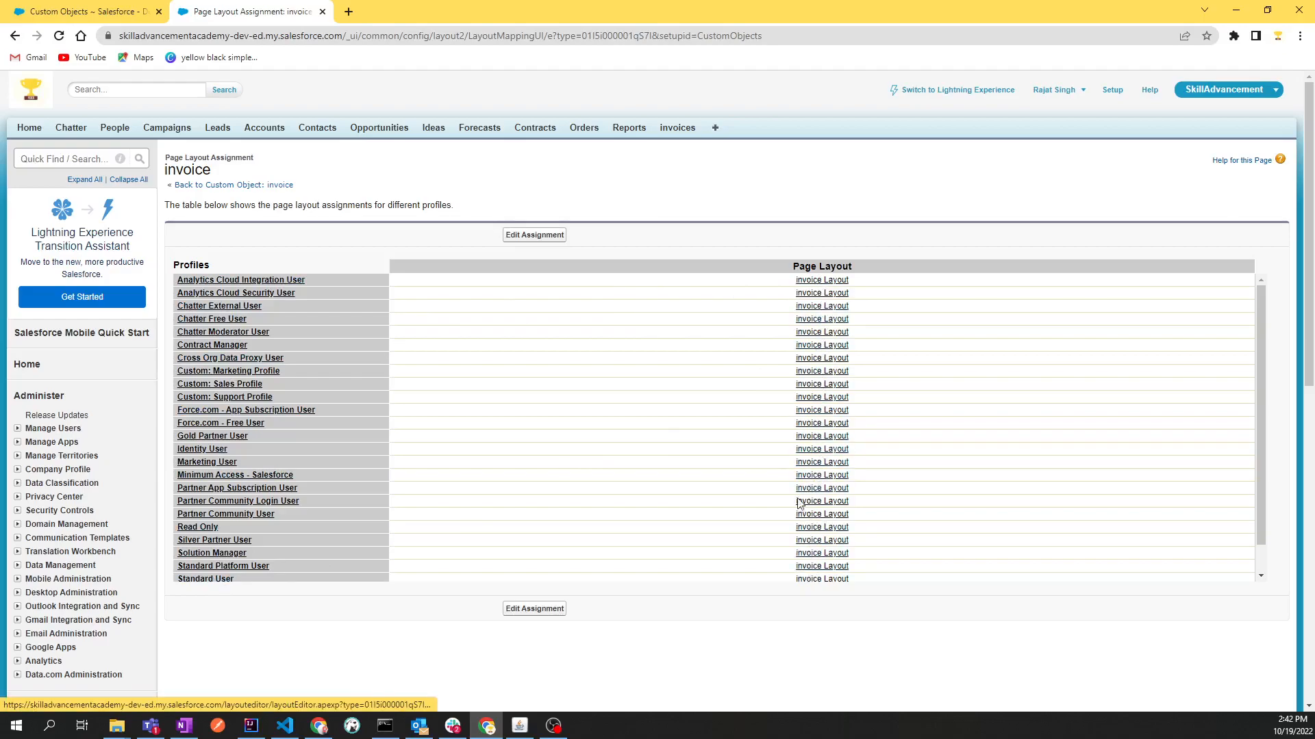
Return to the invoice object definition and open its invoice Layout for editing
click(199, 186)
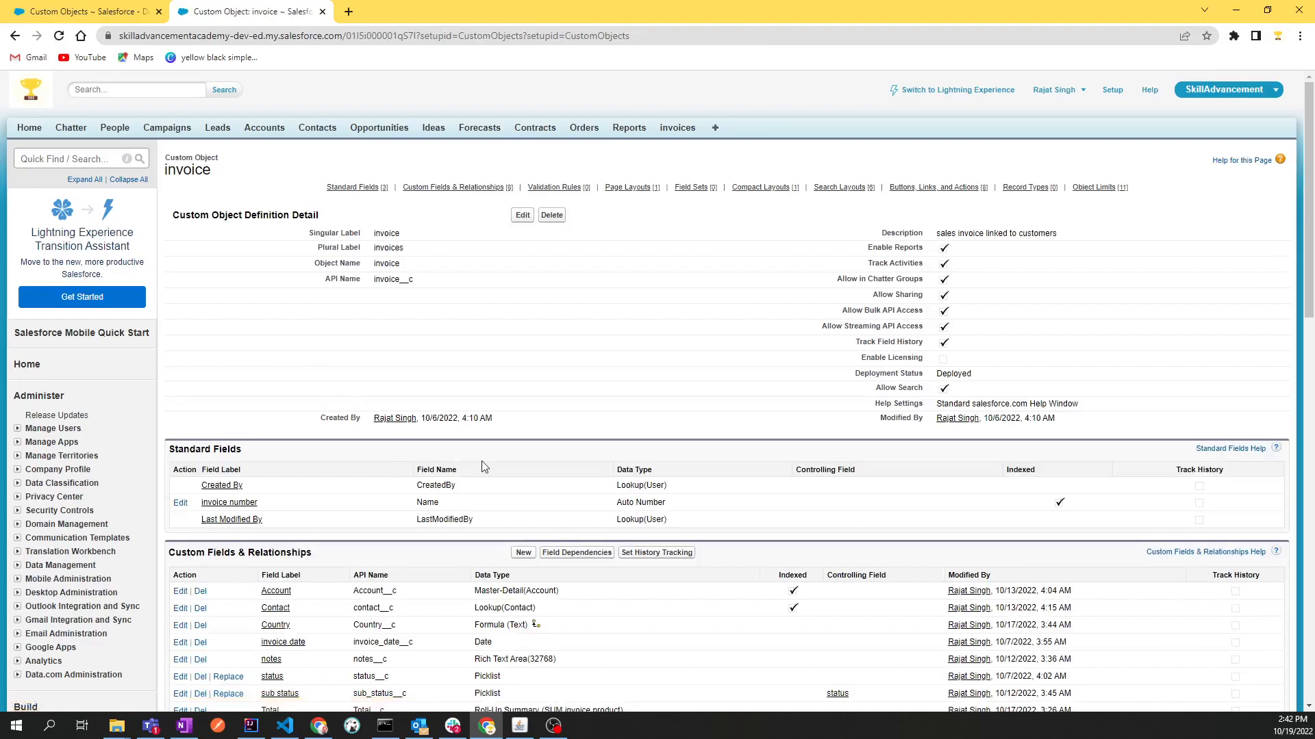
scroll(482, 466, down, 6)
scroll(483, 479, down, 2)
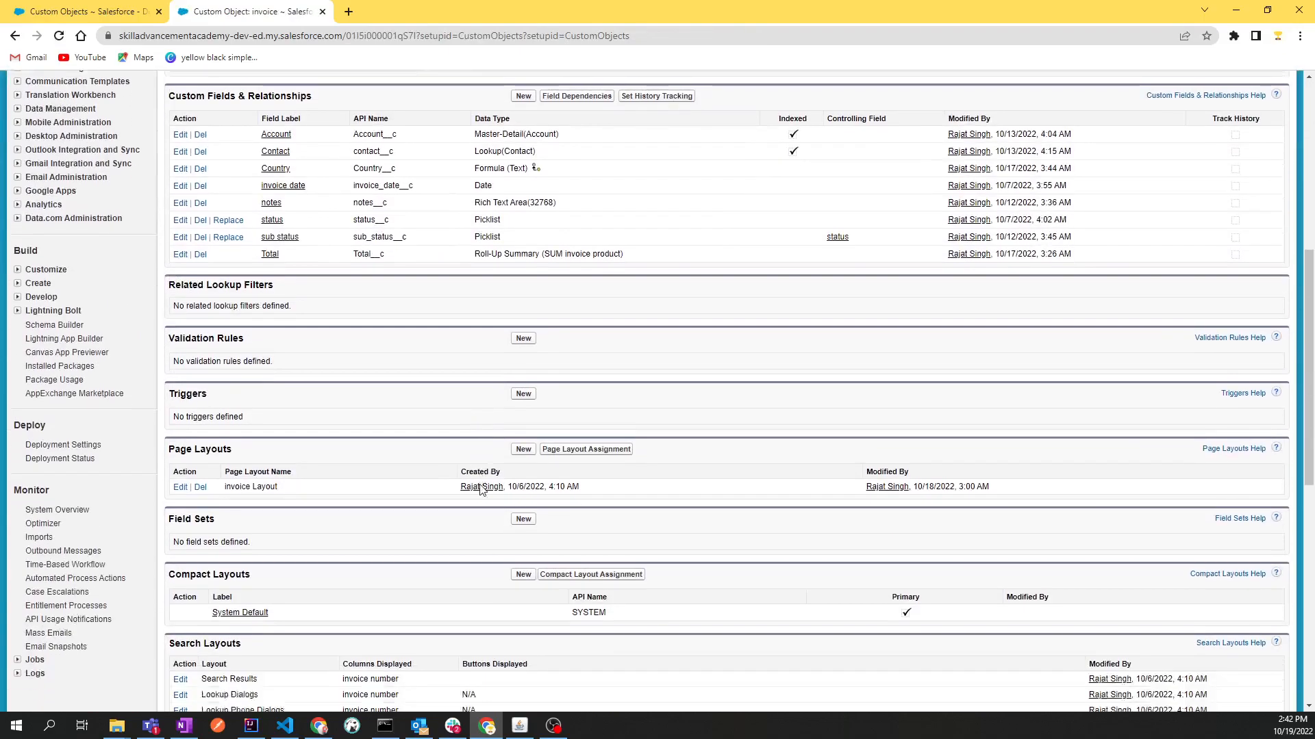
click(181, 399)
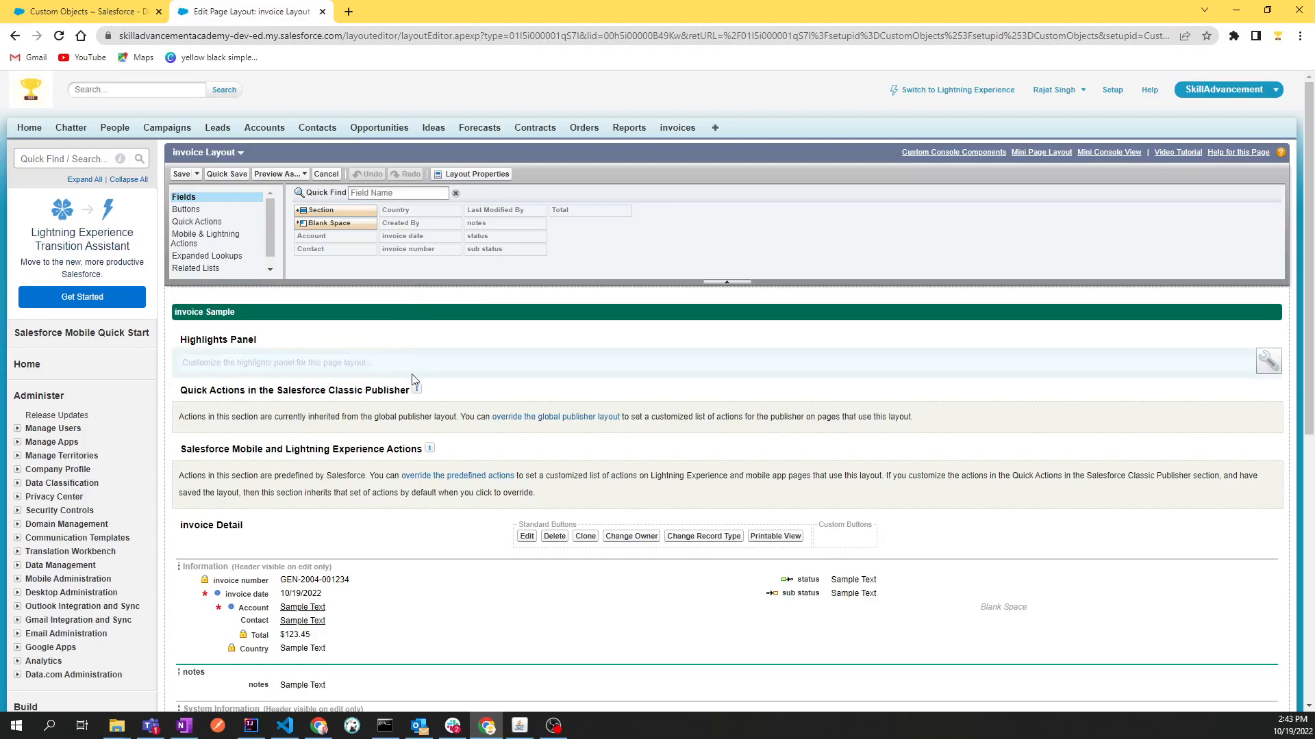
Examine the invoice Layout from its detail sections down to the invoice products related list and its Invoice Product column
scroll(415, 376, down, 3)
scroll(417, 368, down, 3)
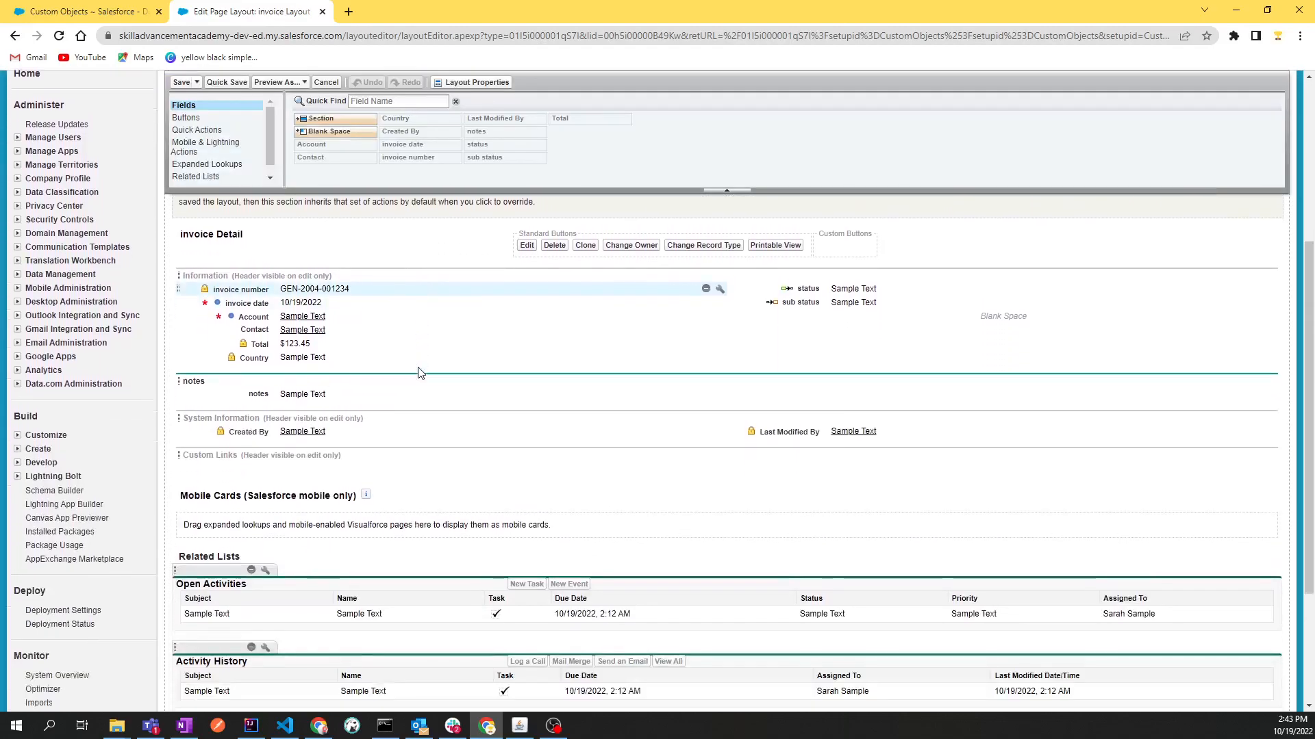
scroll(420, 373, down, 1)
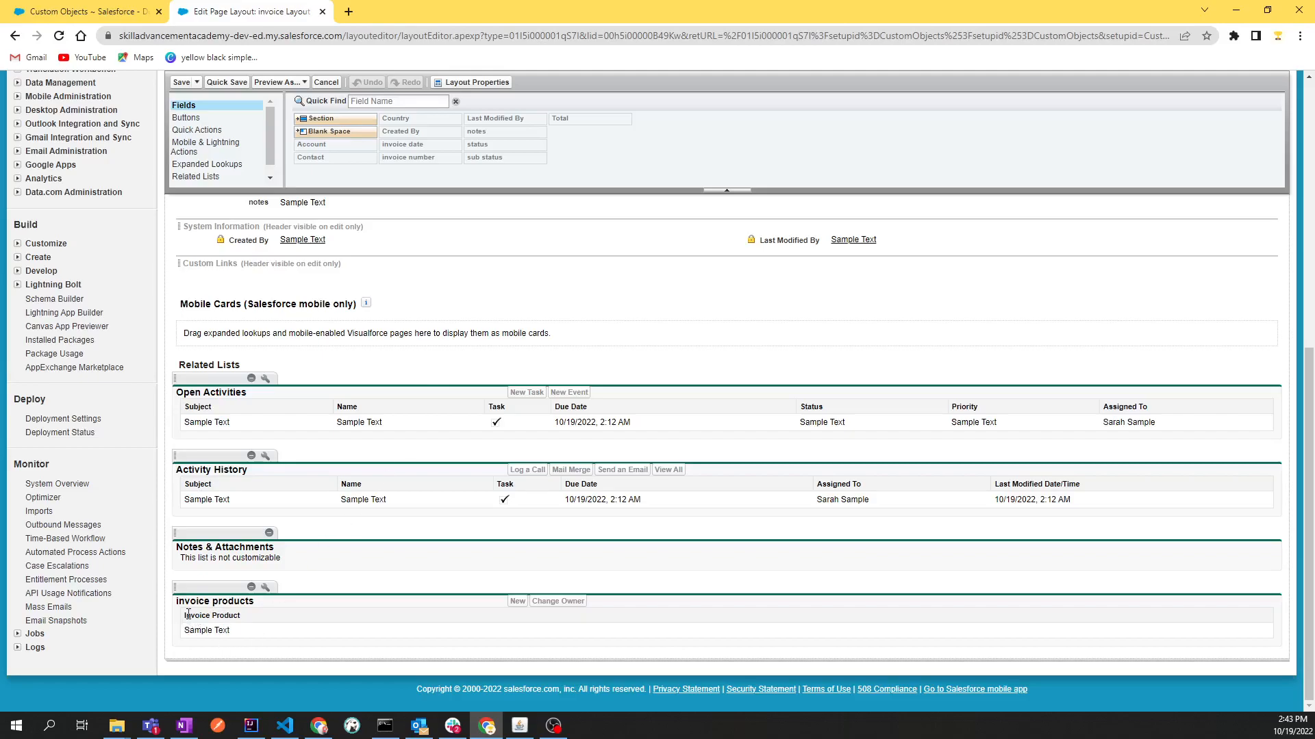
drag(261, 595, 265, 602)
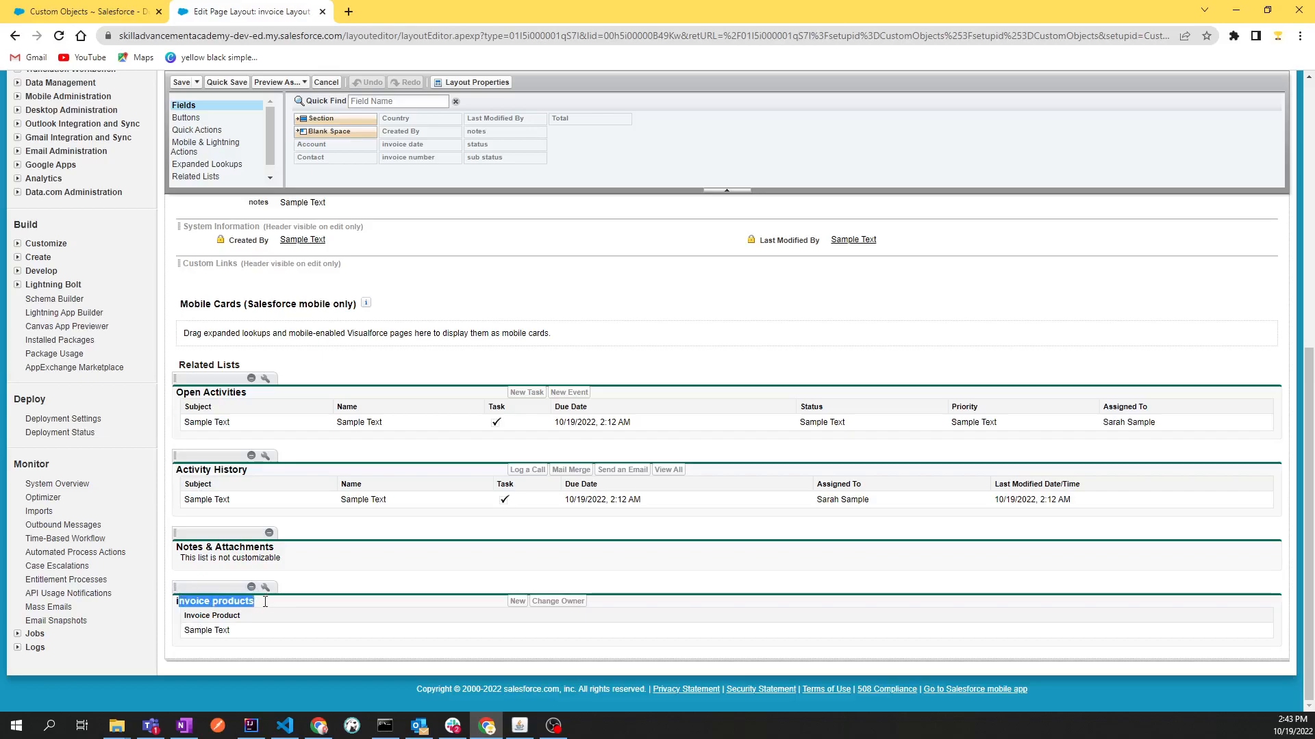
click(267, 608)
drag(185, 617, 235, 618)
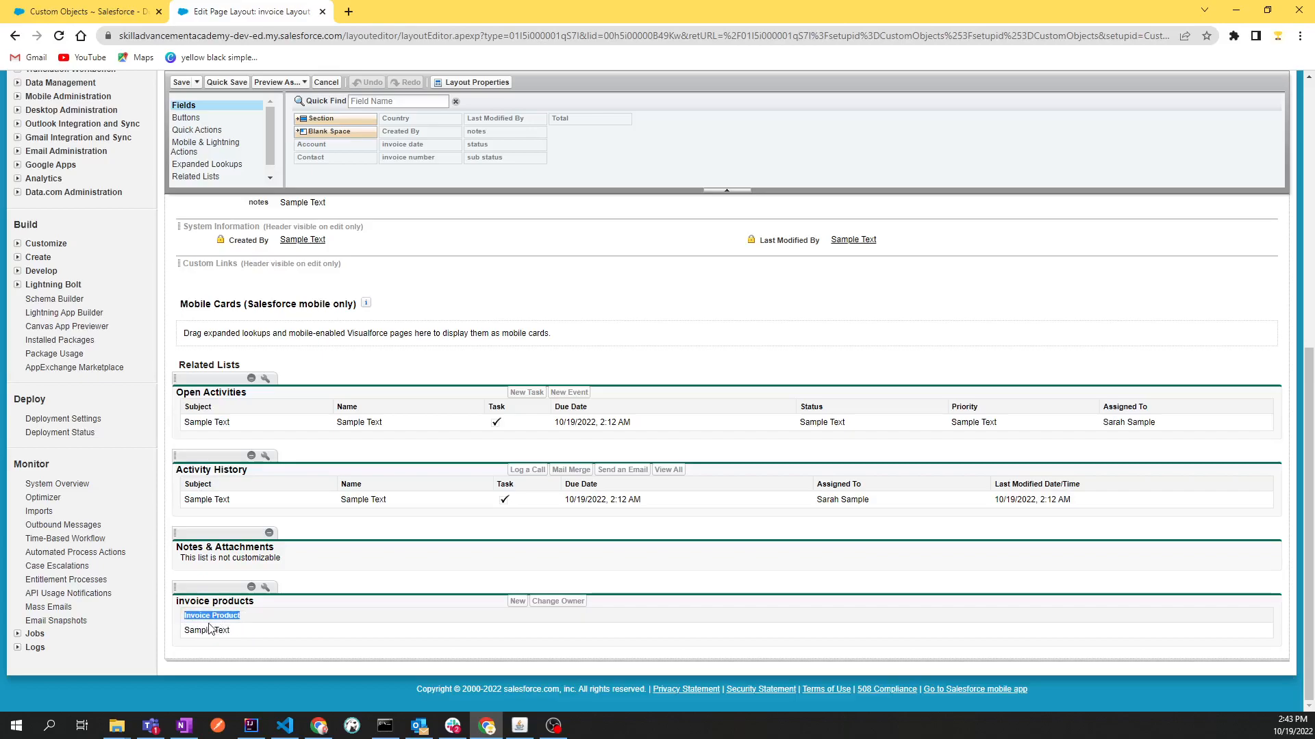
scroll(660, 370, up, 7)
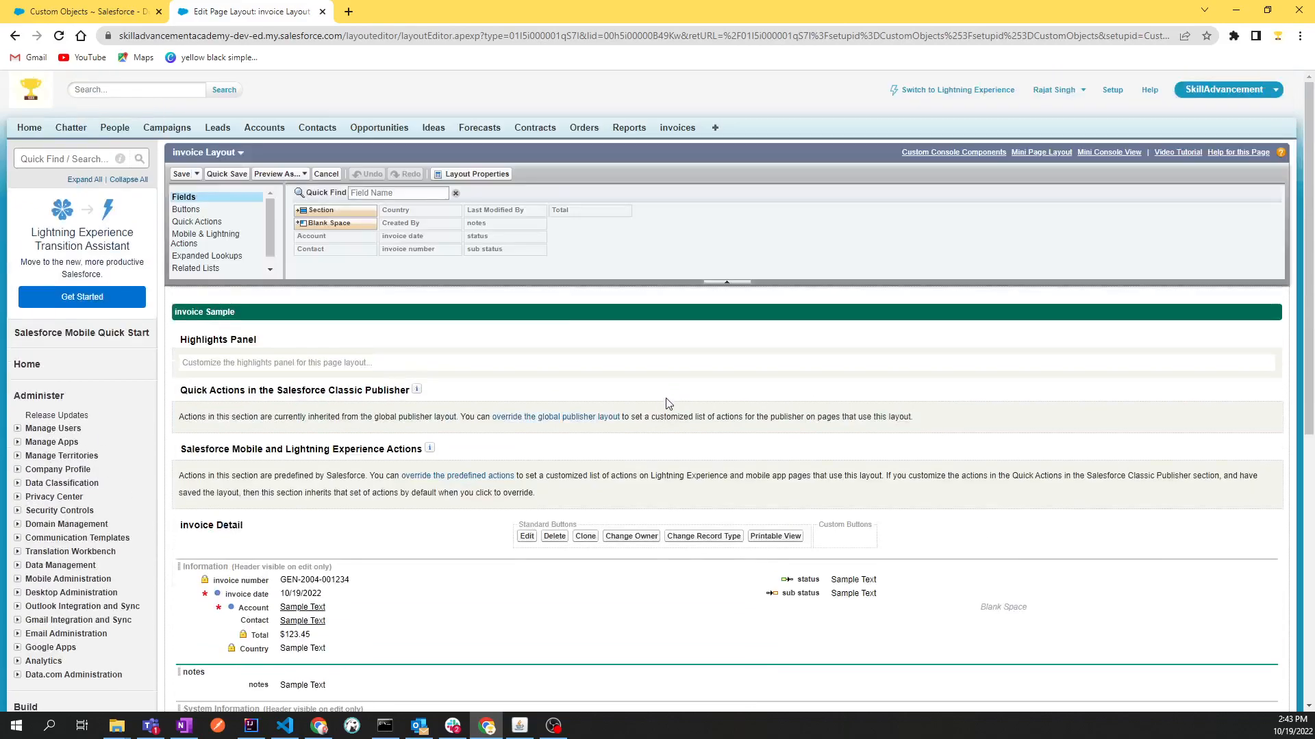
Open the invoices home page in a new browser tab and view the first recent invoice record
ctrl+click(673, 133)
click(378, 15)
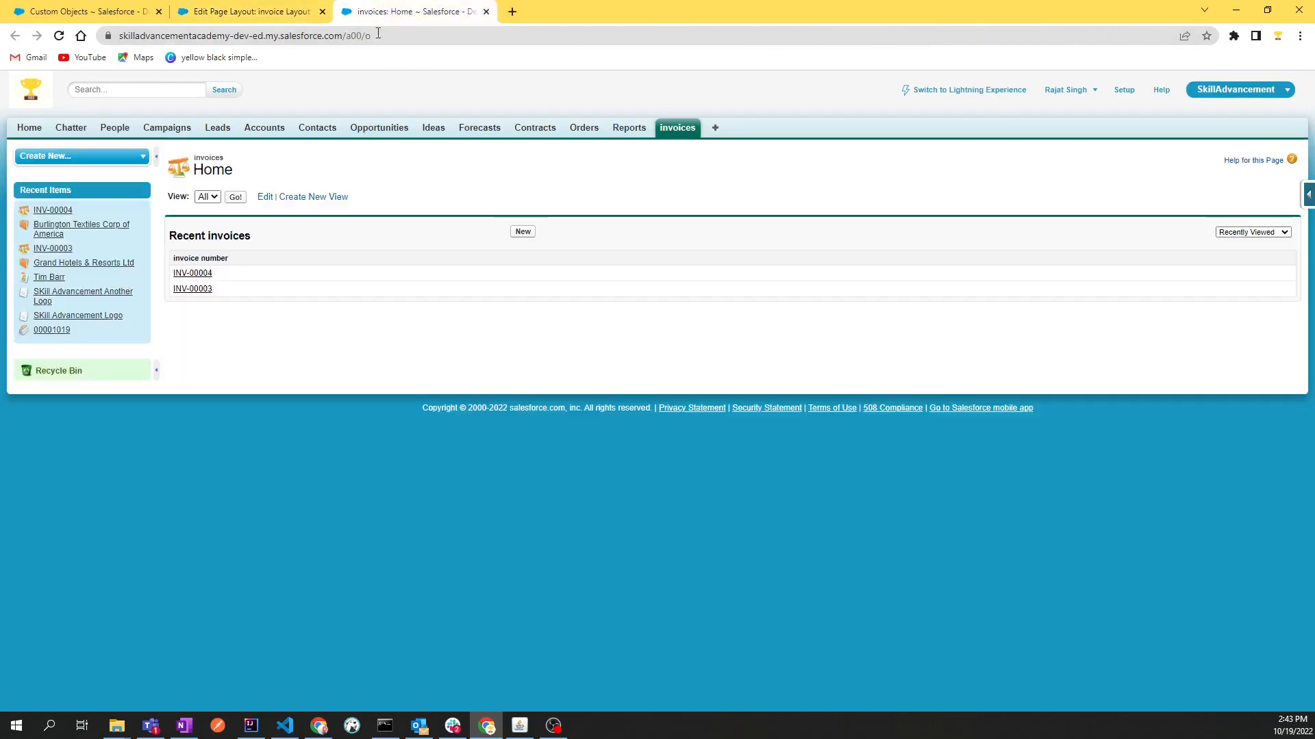
click(208, 278)
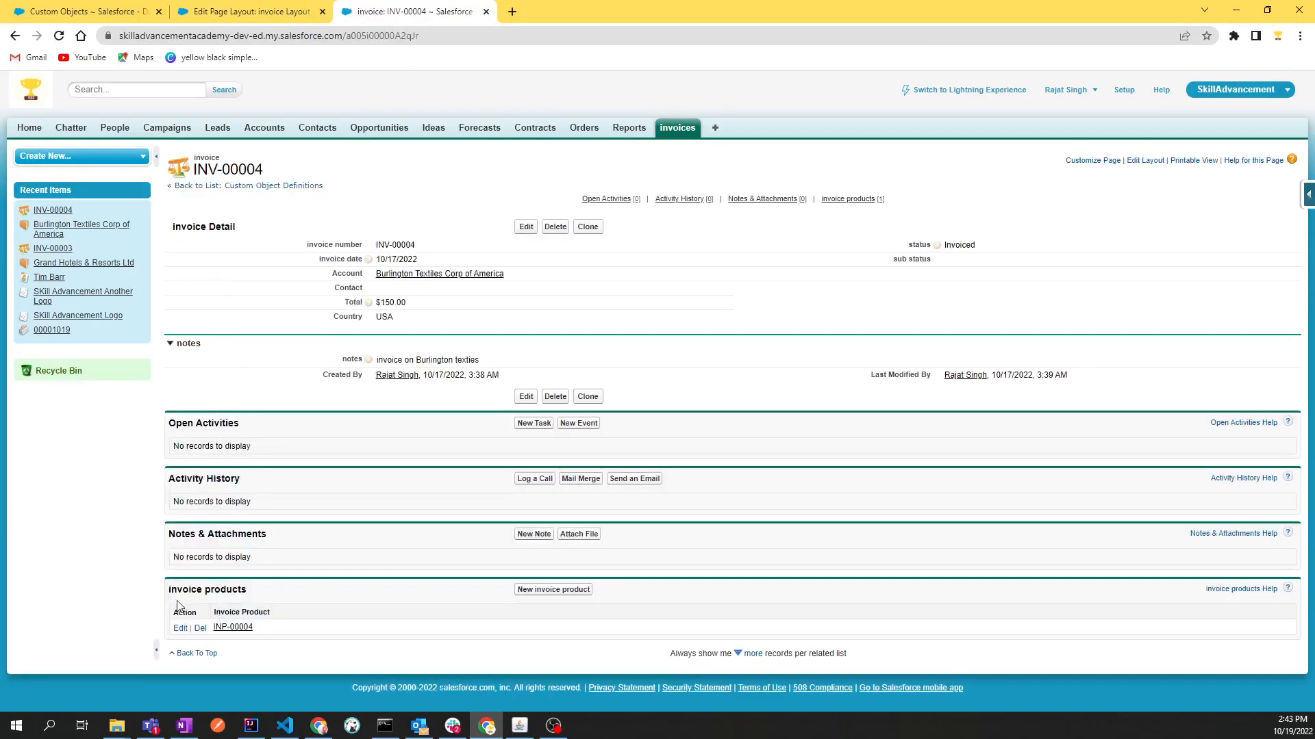
Examine where the invoice products related list sits on the invoice record, and return to the layout editor
drag(250, 590, 162, 598)
click(302, 597)
drag(218, 615, 340, 635)
click(403, 598)
click(236, 9)
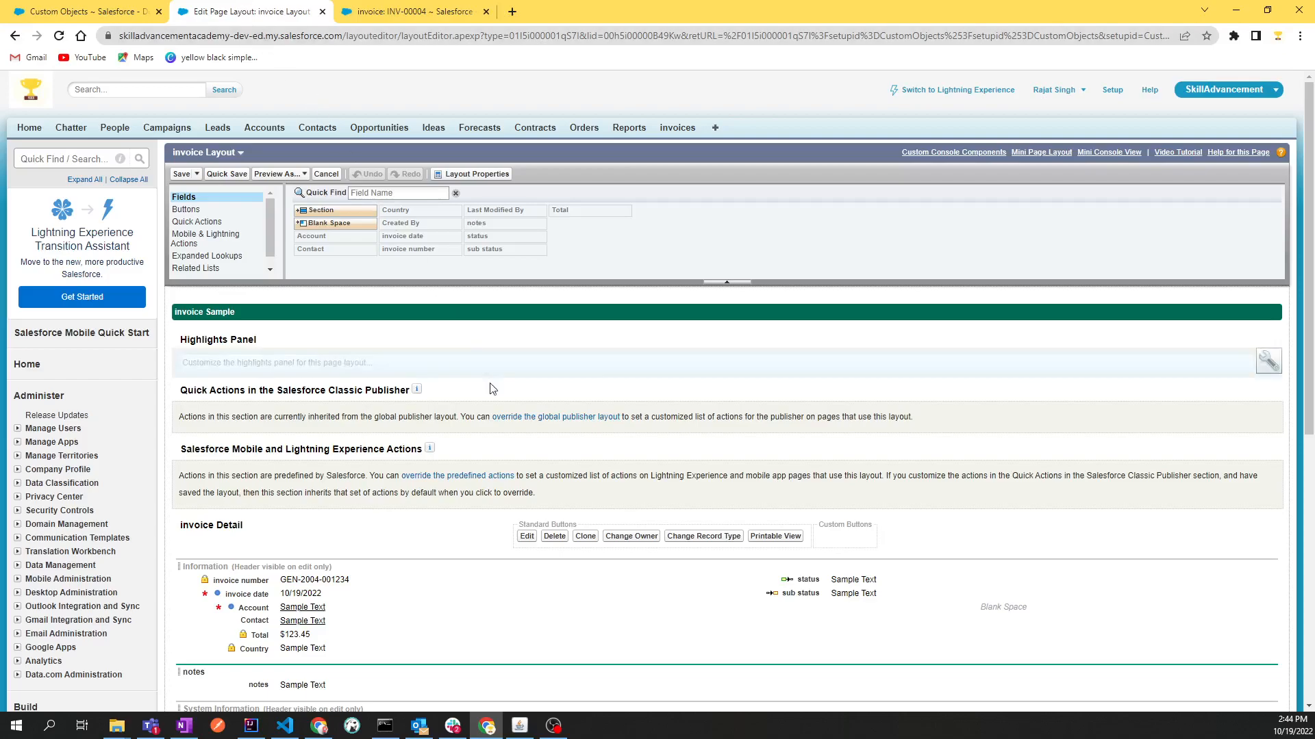
click(381, 10)
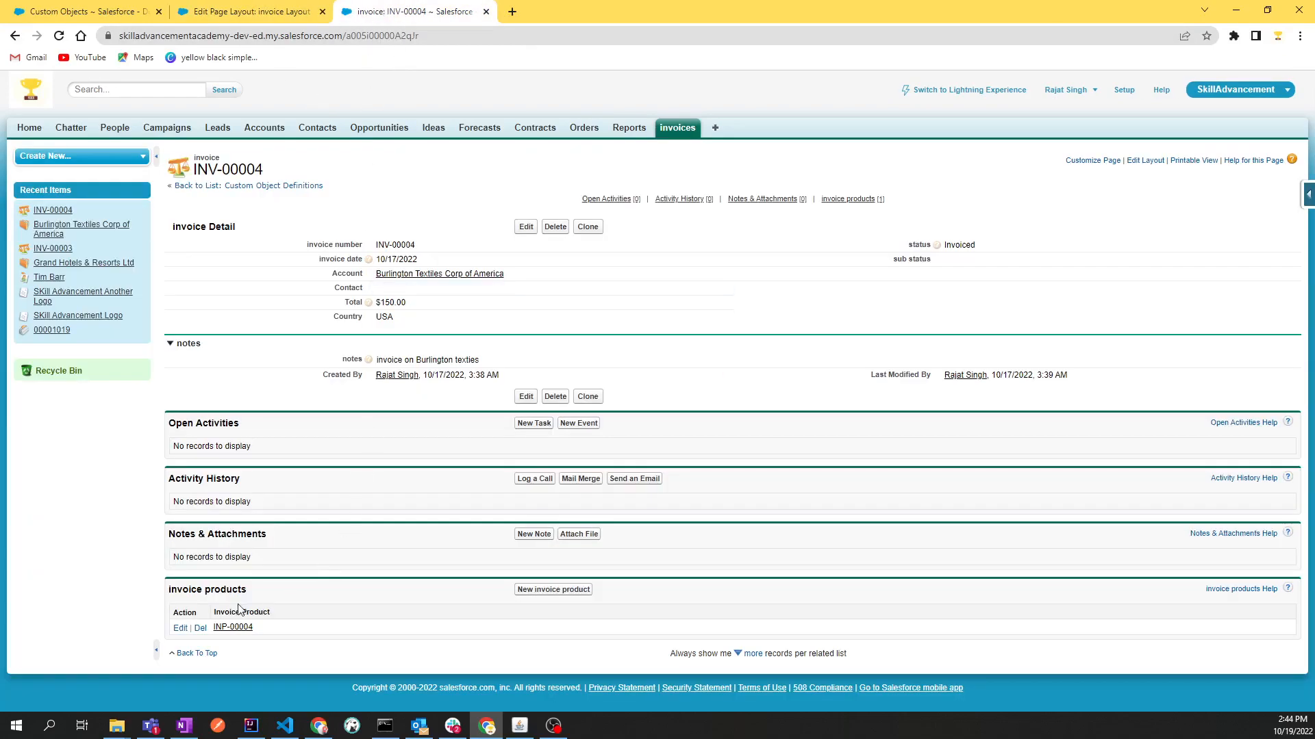
drag(167, 597, 248, 594)
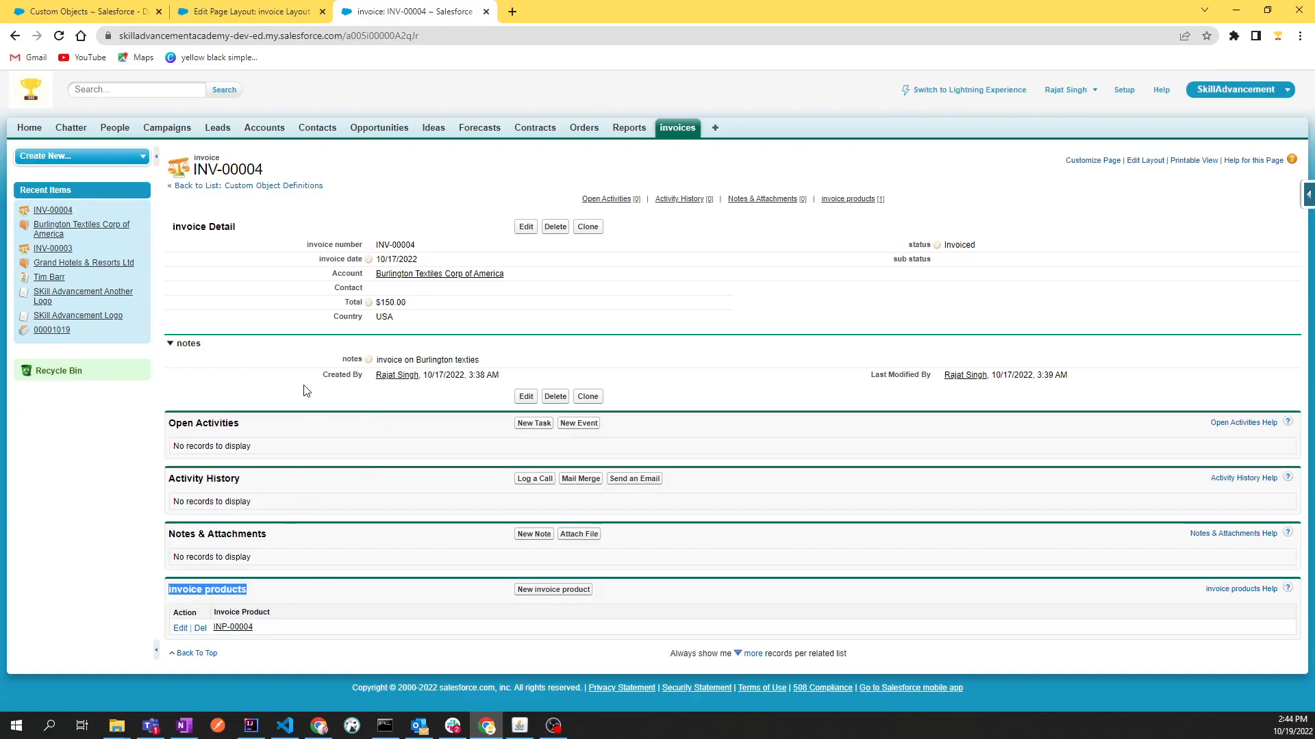
click(239, 14)
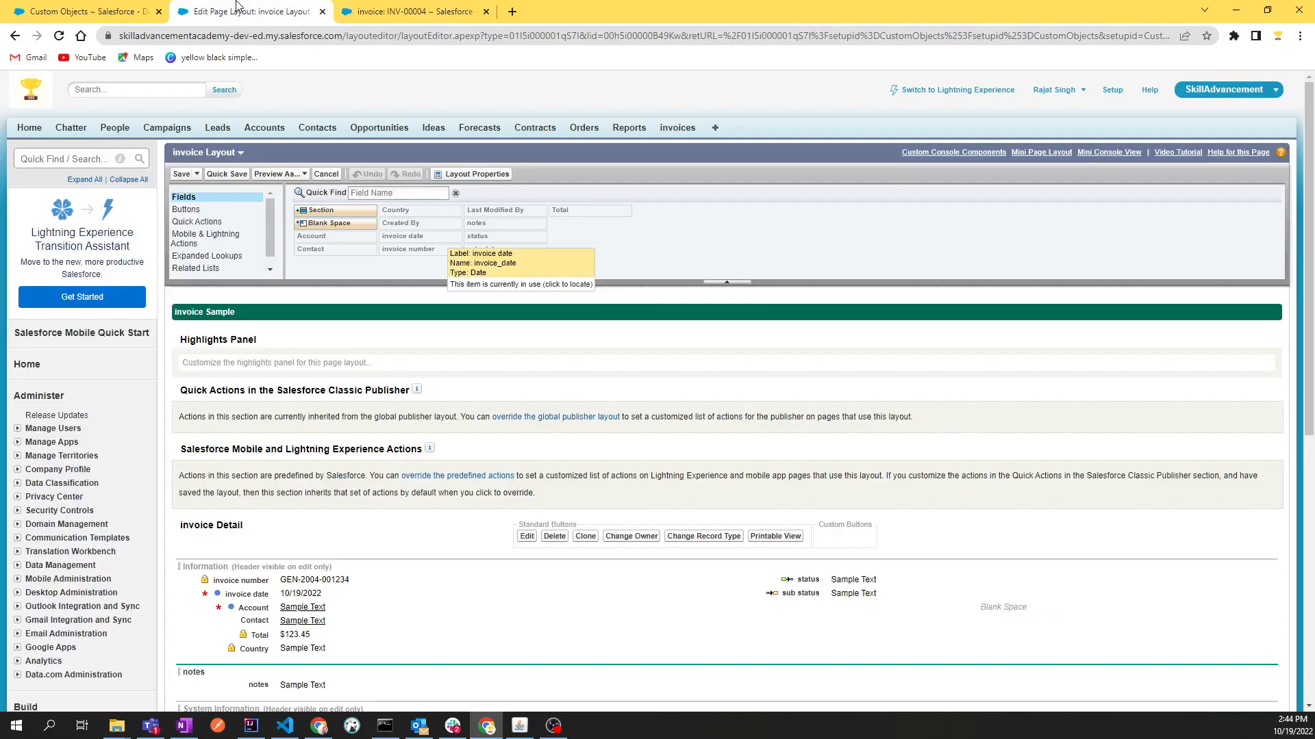
Try to move the invoice products related list out of the Related Lists section, over Mobile Cards and the sections above
scroll(399, 588, down, 10)
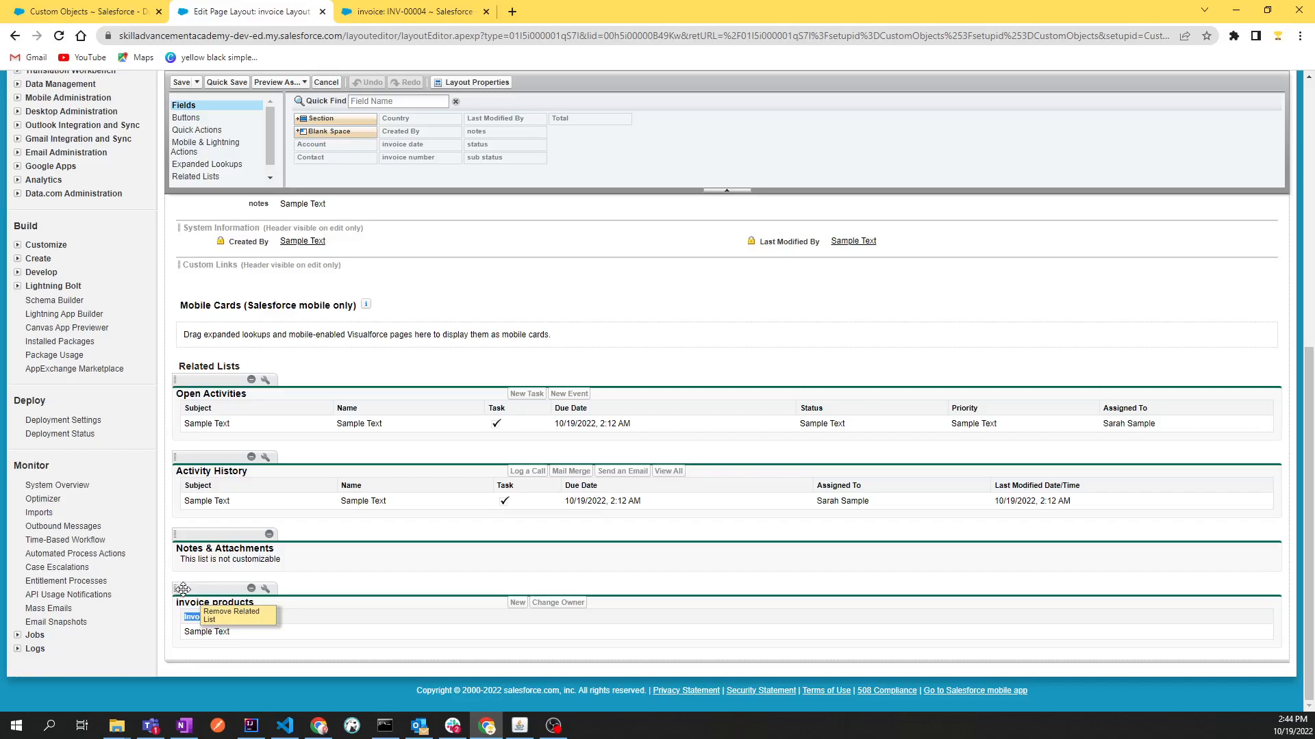
drag(183, 590, 188, 395)
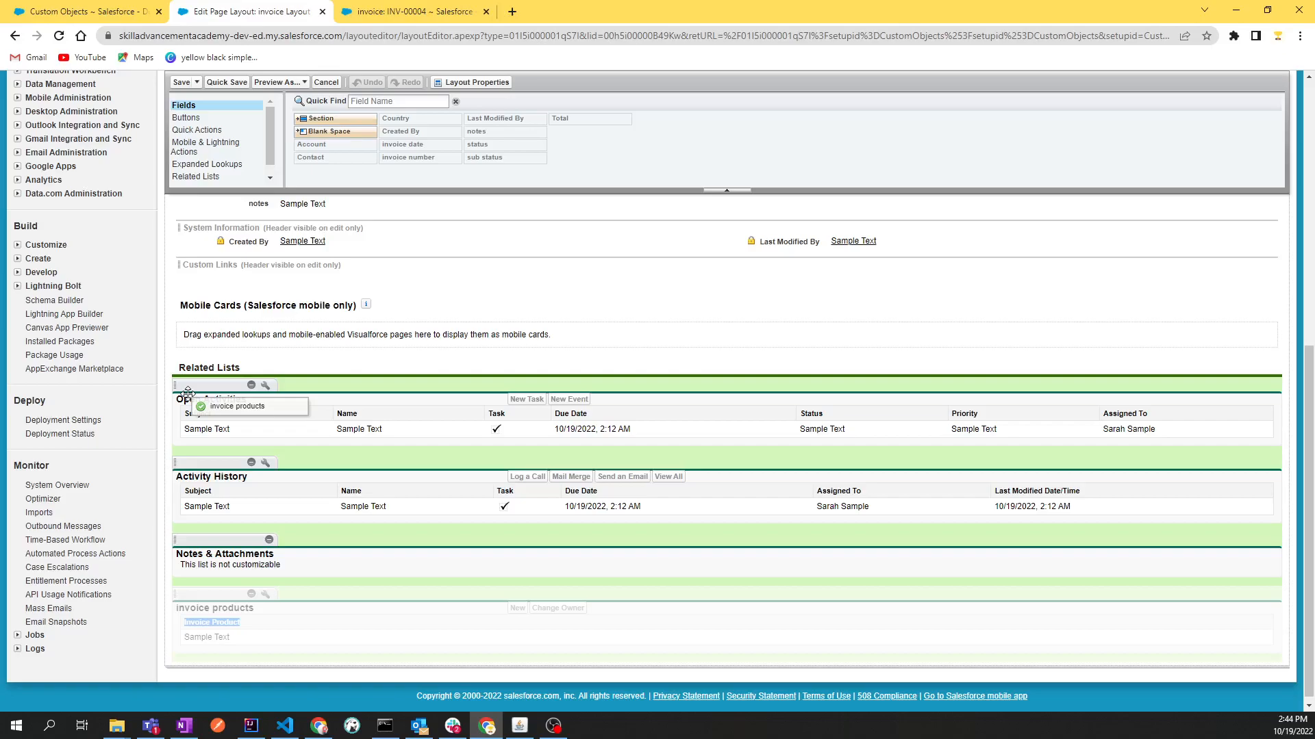
drag(188, 395, 187, 345)
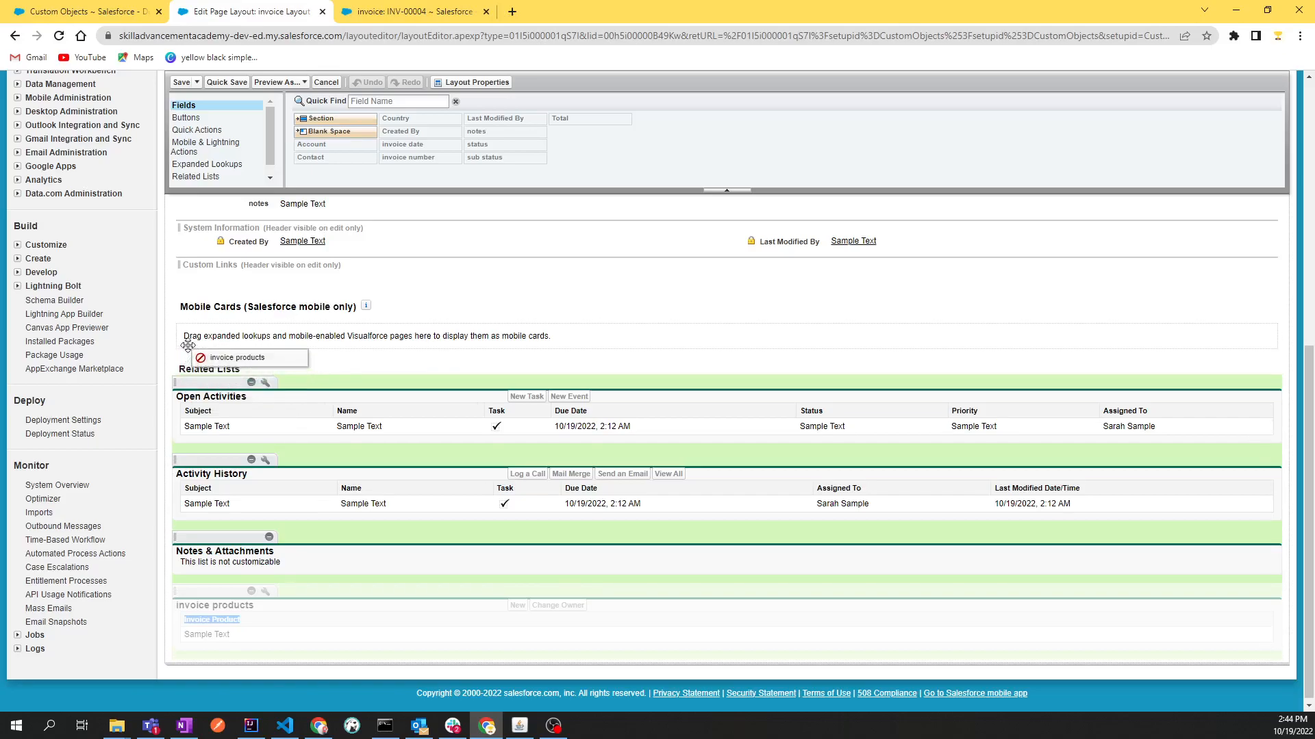
drag(188, 346, 198, 217)
drag(199, 159, 198, 374)
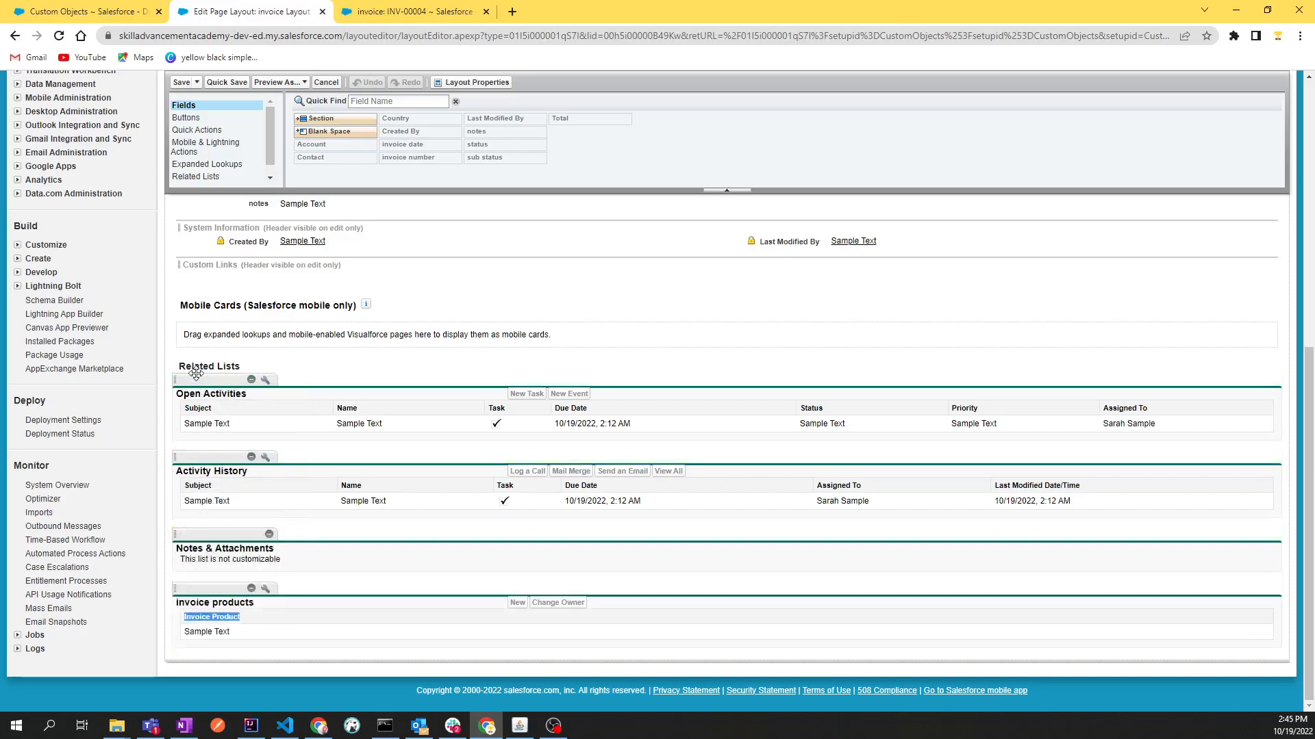
Move the invoice products related list to the first place under Related Lists, above Open Activities
click(376, 574)
drag(189, 587, 176, 403)
click(336, 385)
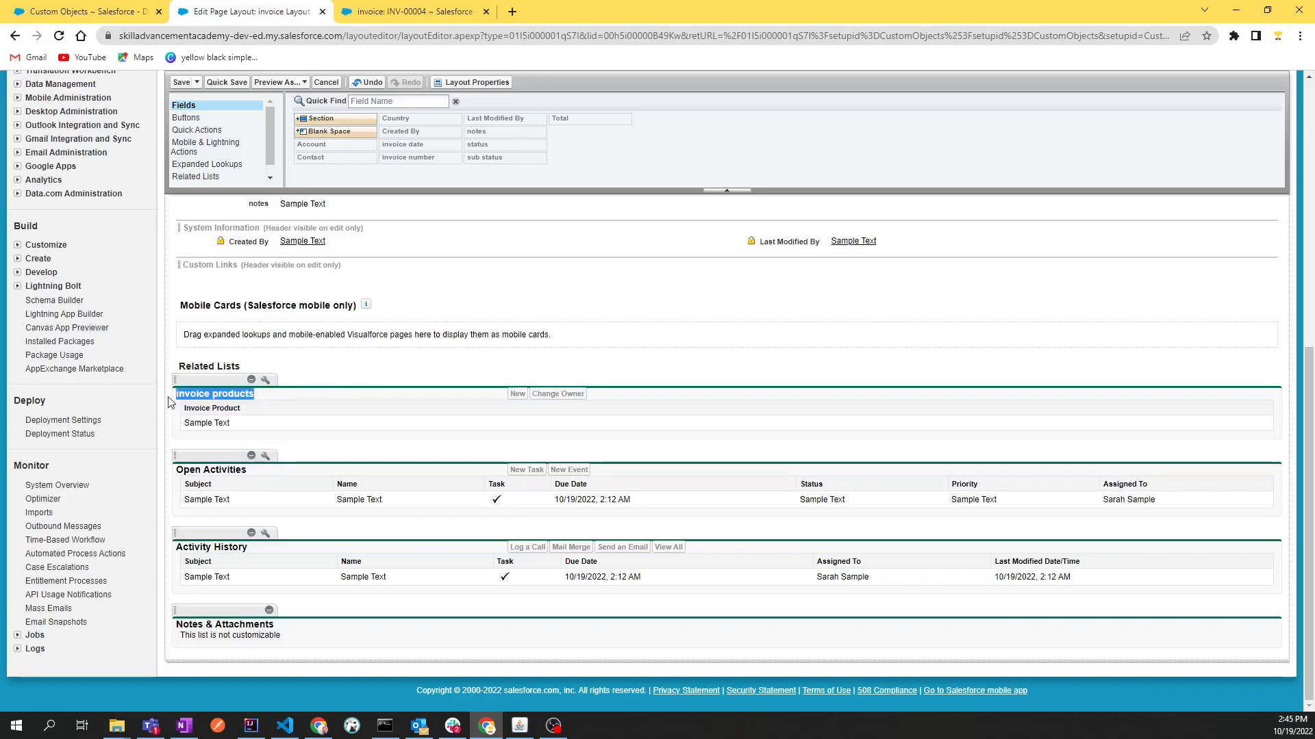
double_click(248, 397)
click(334, 375)
drag(177, 401, 247, 395)
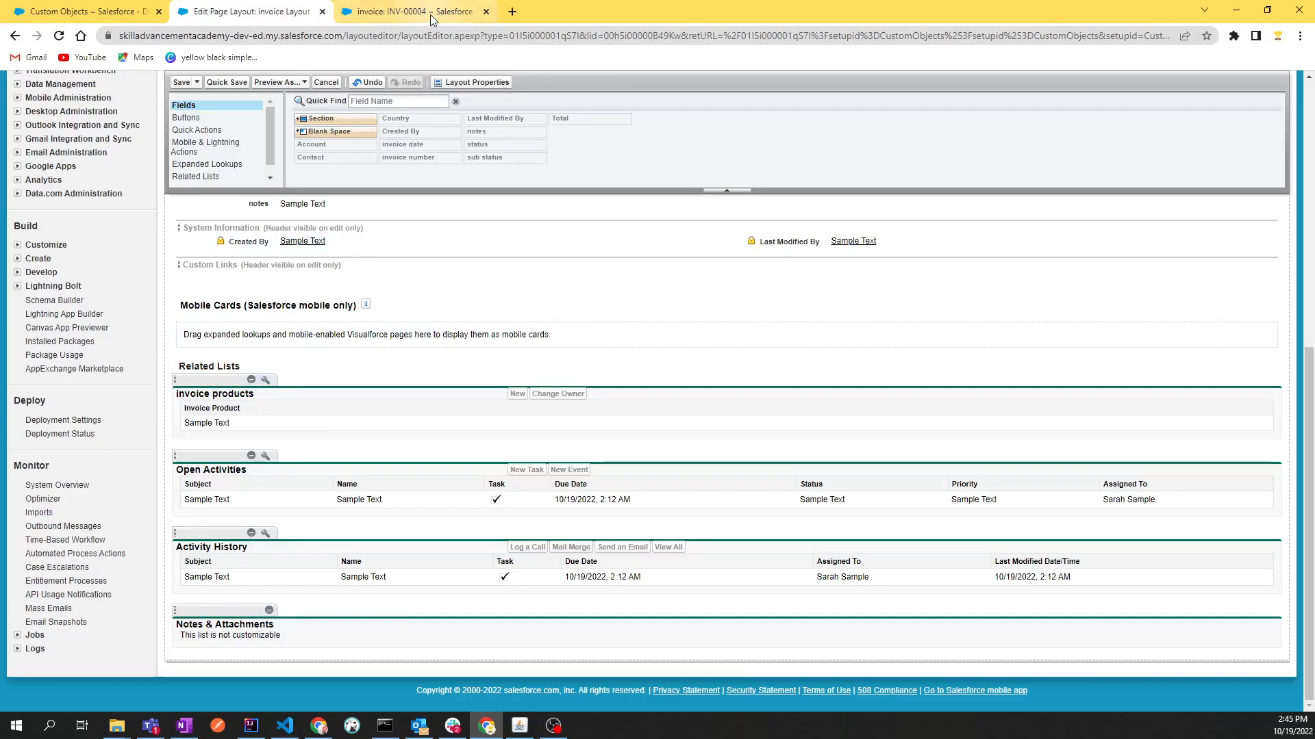
Check the related list order on the open invoice record and return to the invoice layout editor
click(430, 15)
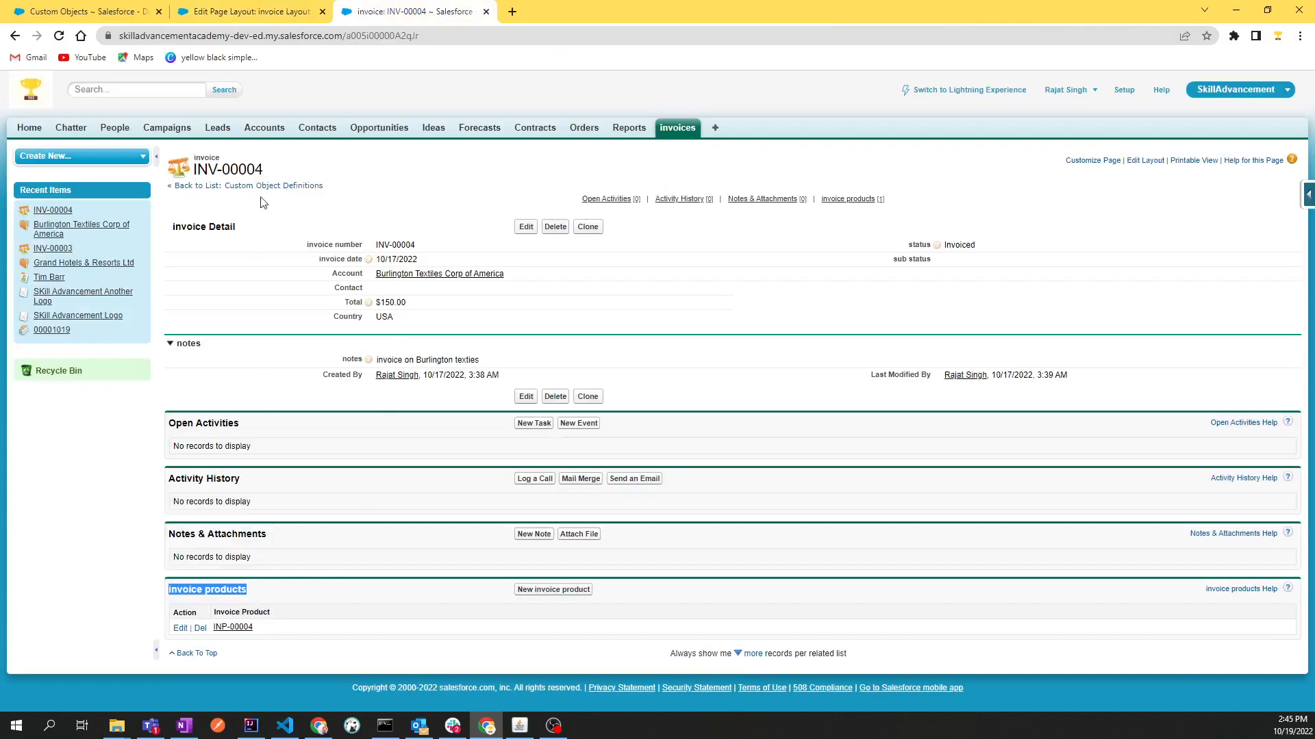
click(250, 12)
scroll(368, 493, up, 1)
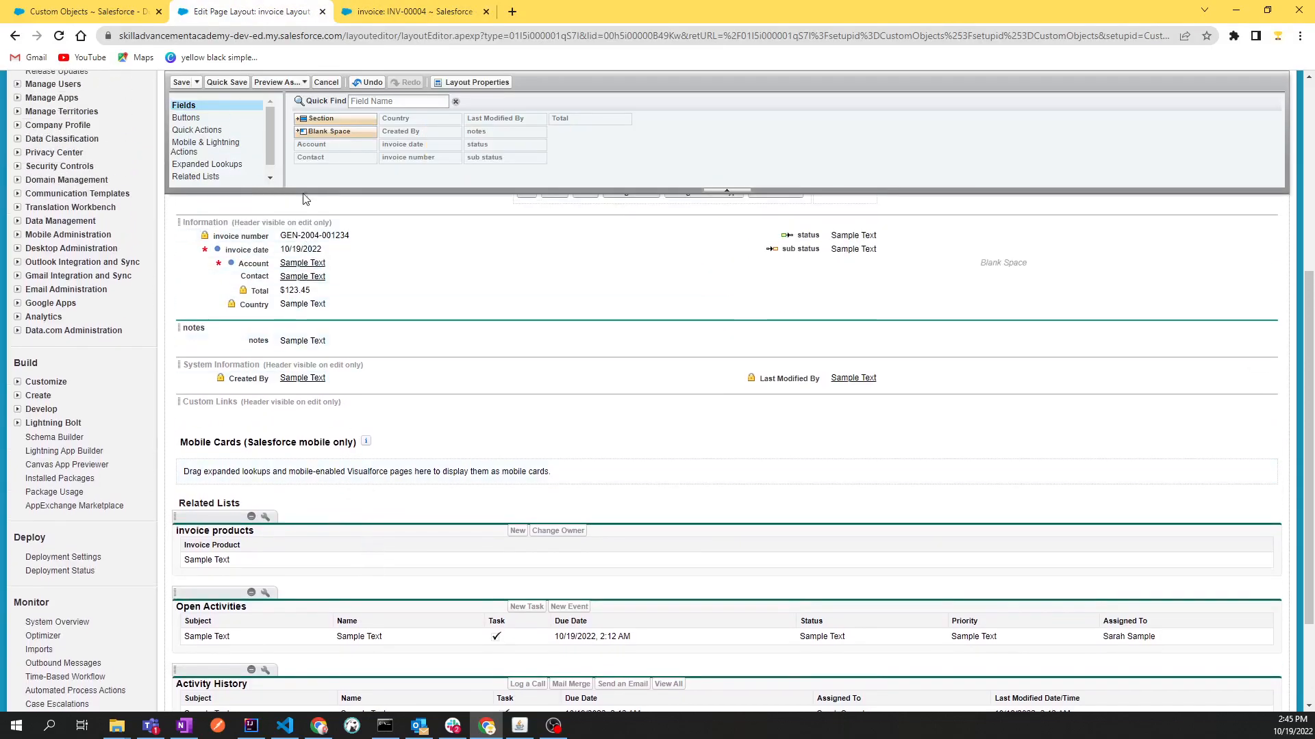
Preview the invoice layout as System Administrator, check where the invoice products list sits, and close the preview
click(295, 82)
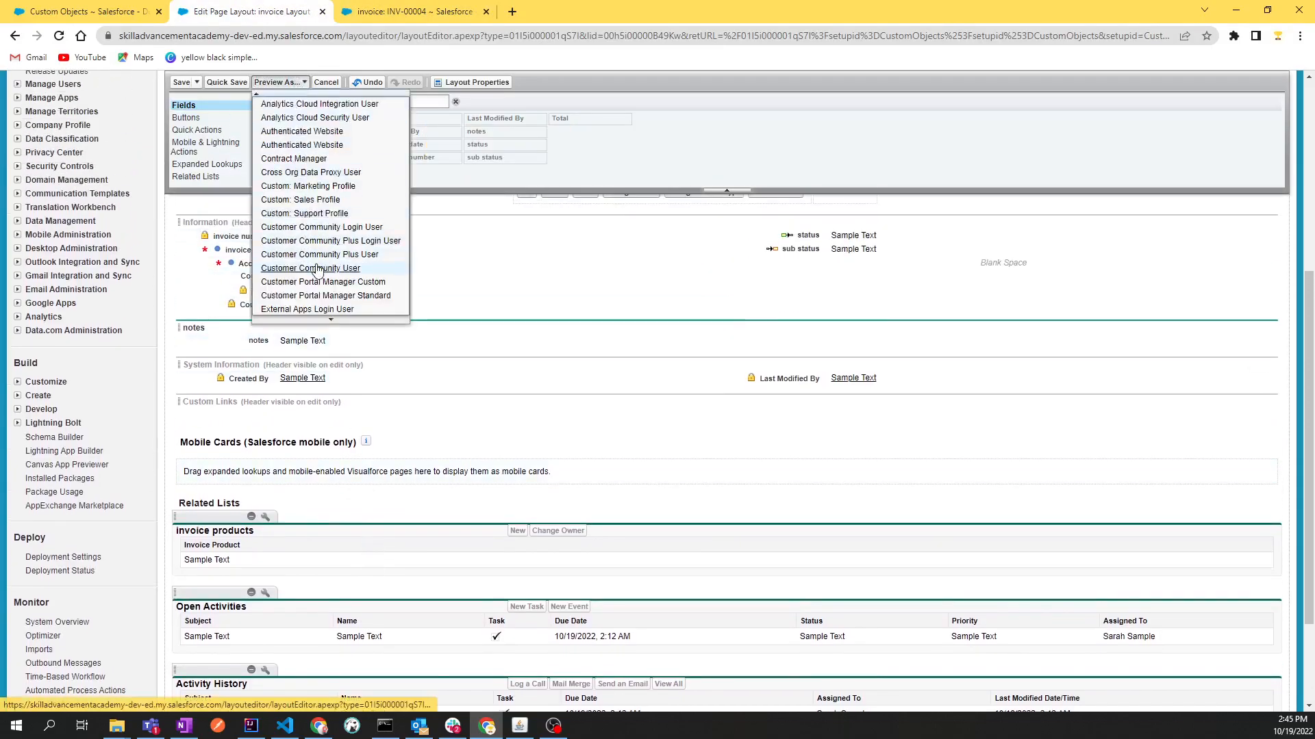
scroll(316, 269, down, 4)
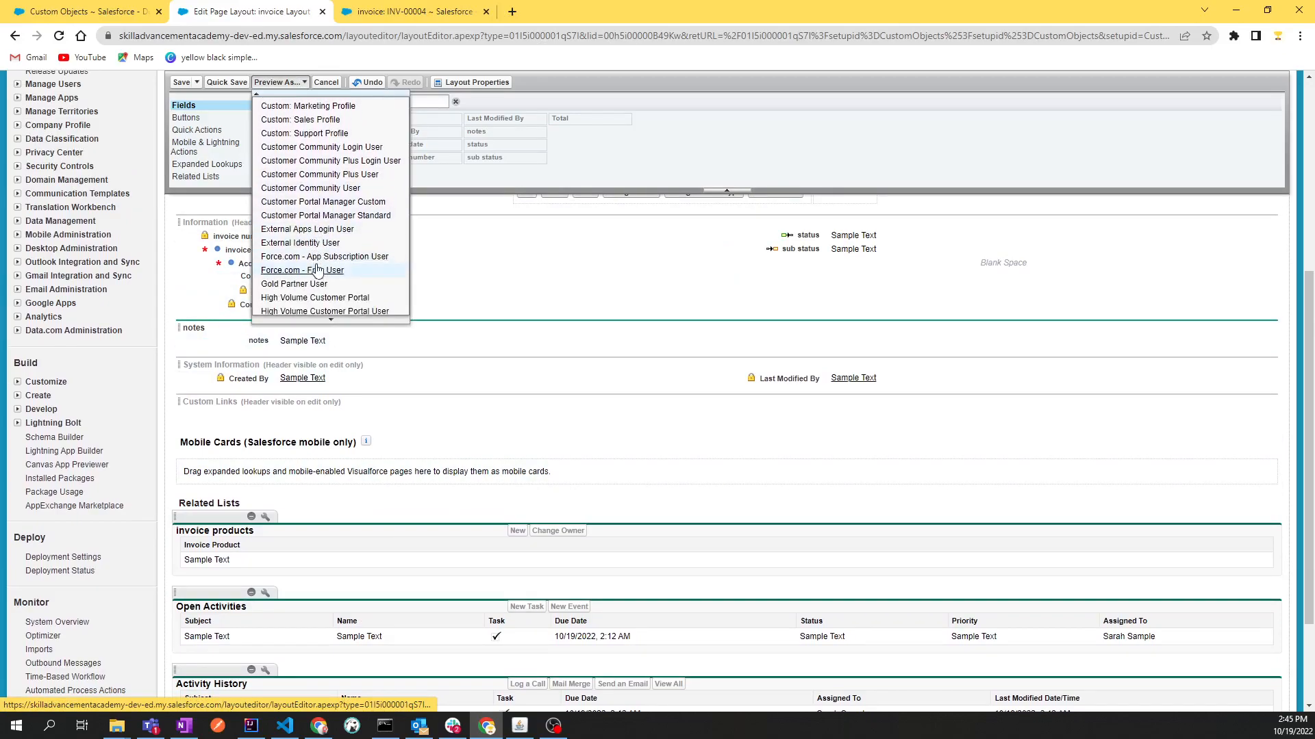
scroll(317, 269, down, 5)
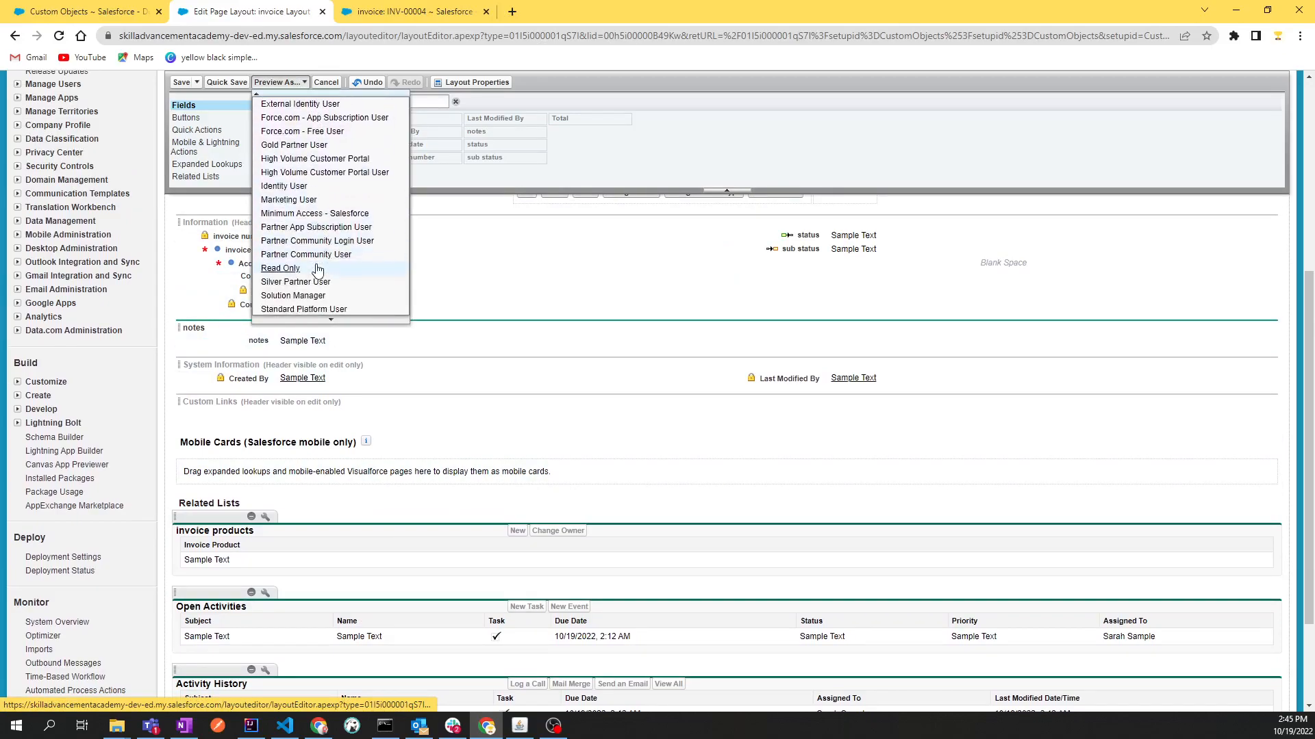
scroll(317, 268, down, 2)
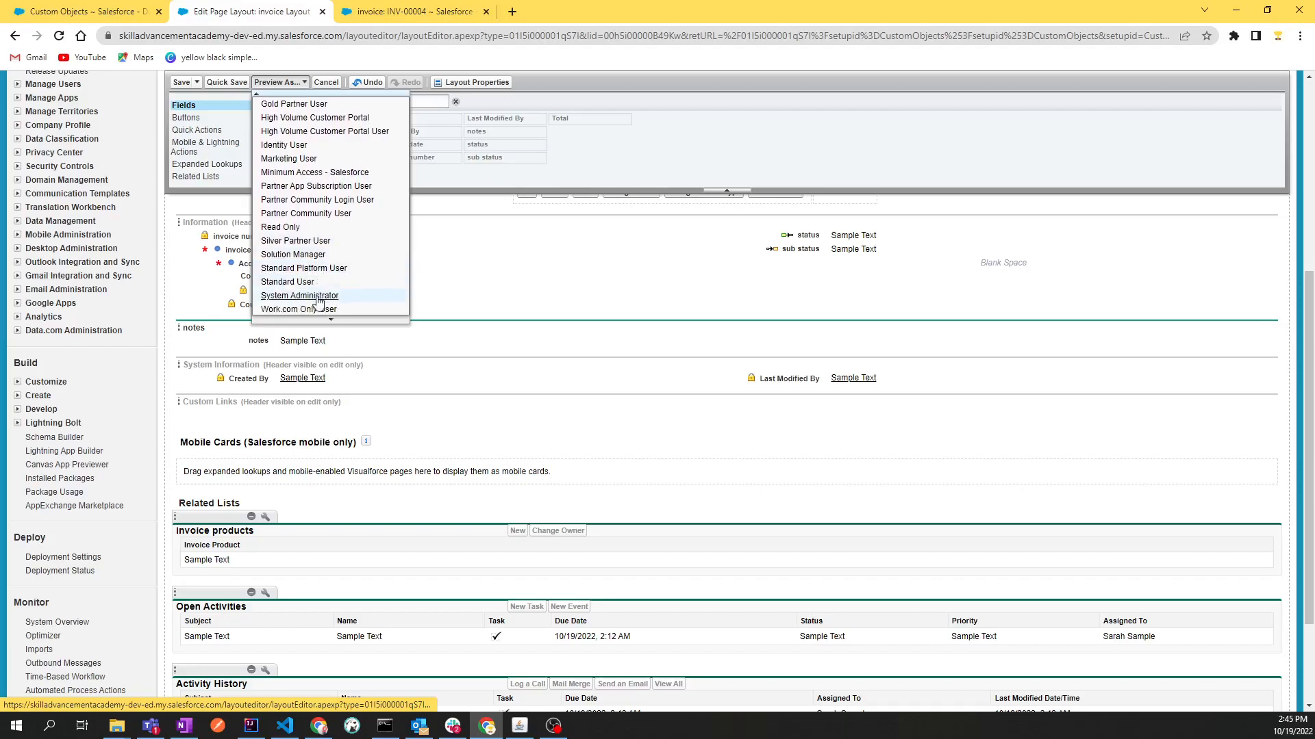
click(300, 296)
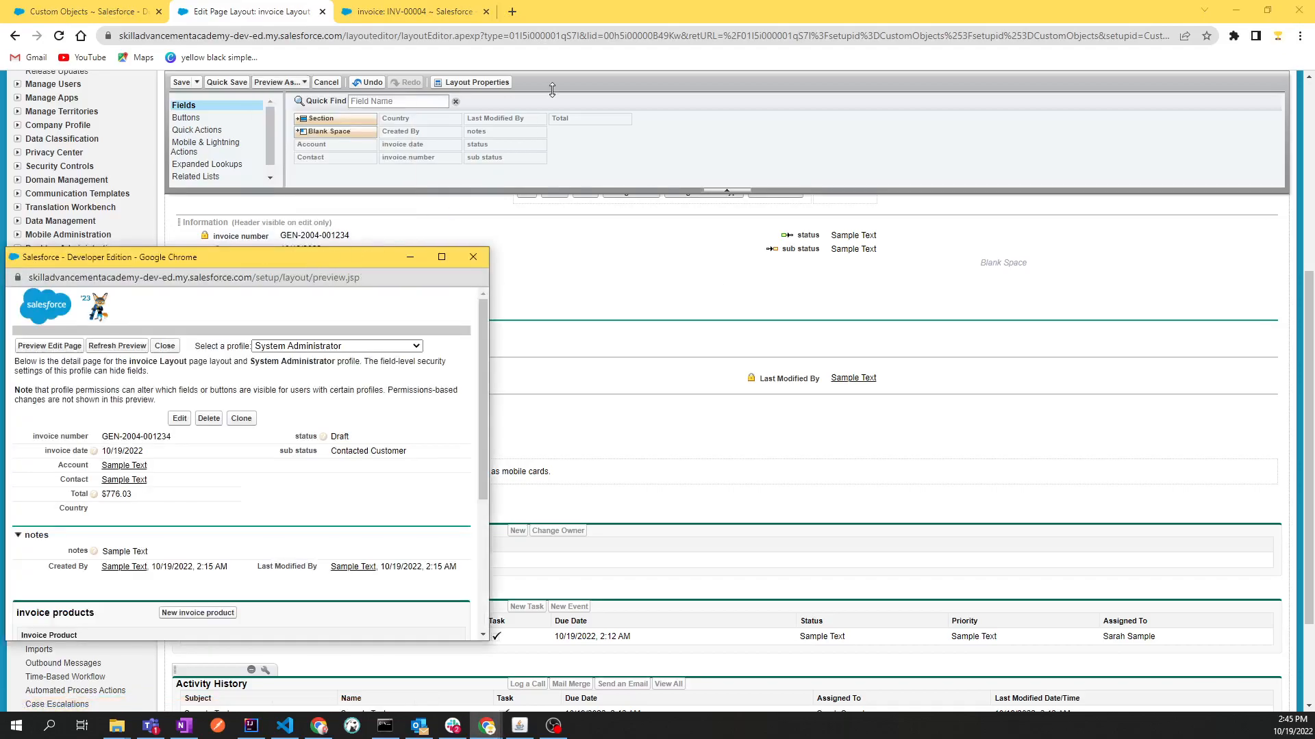
drag(340, 264, 567, 139)
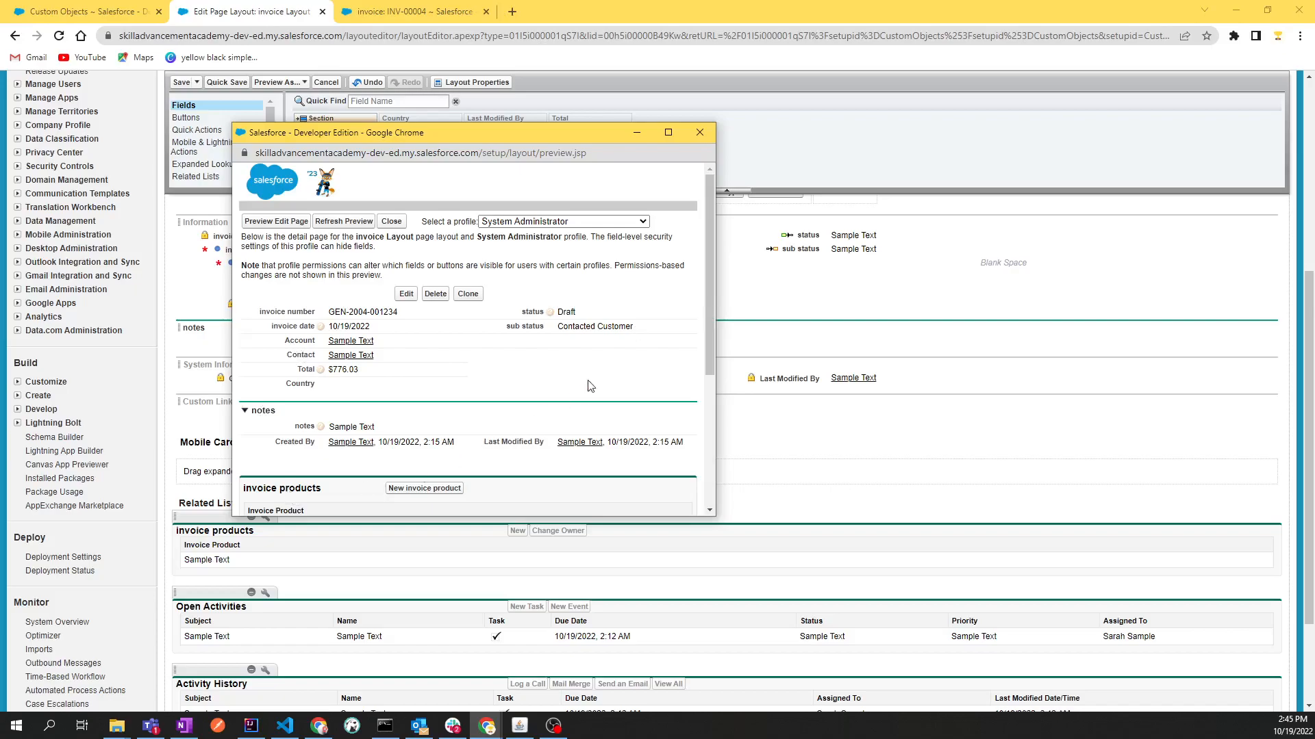
drag(711, 375, 712, 408)
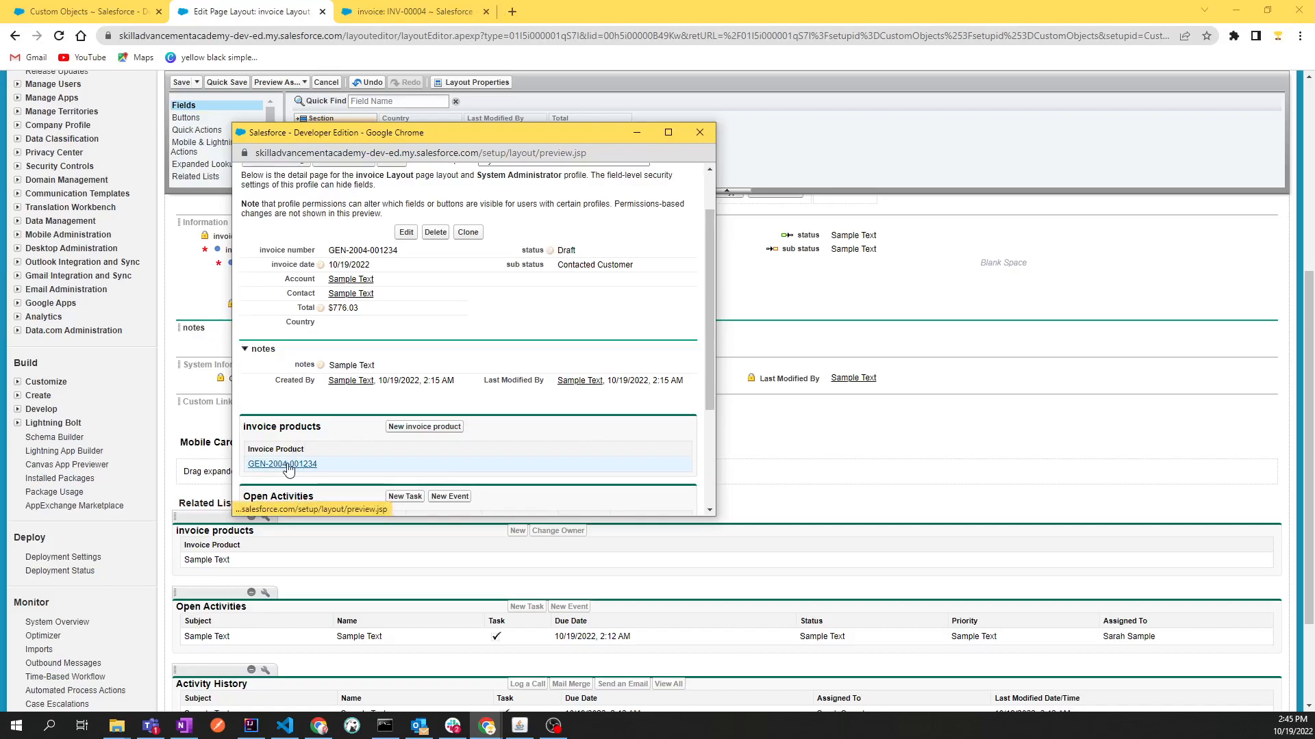
click(699, 132)
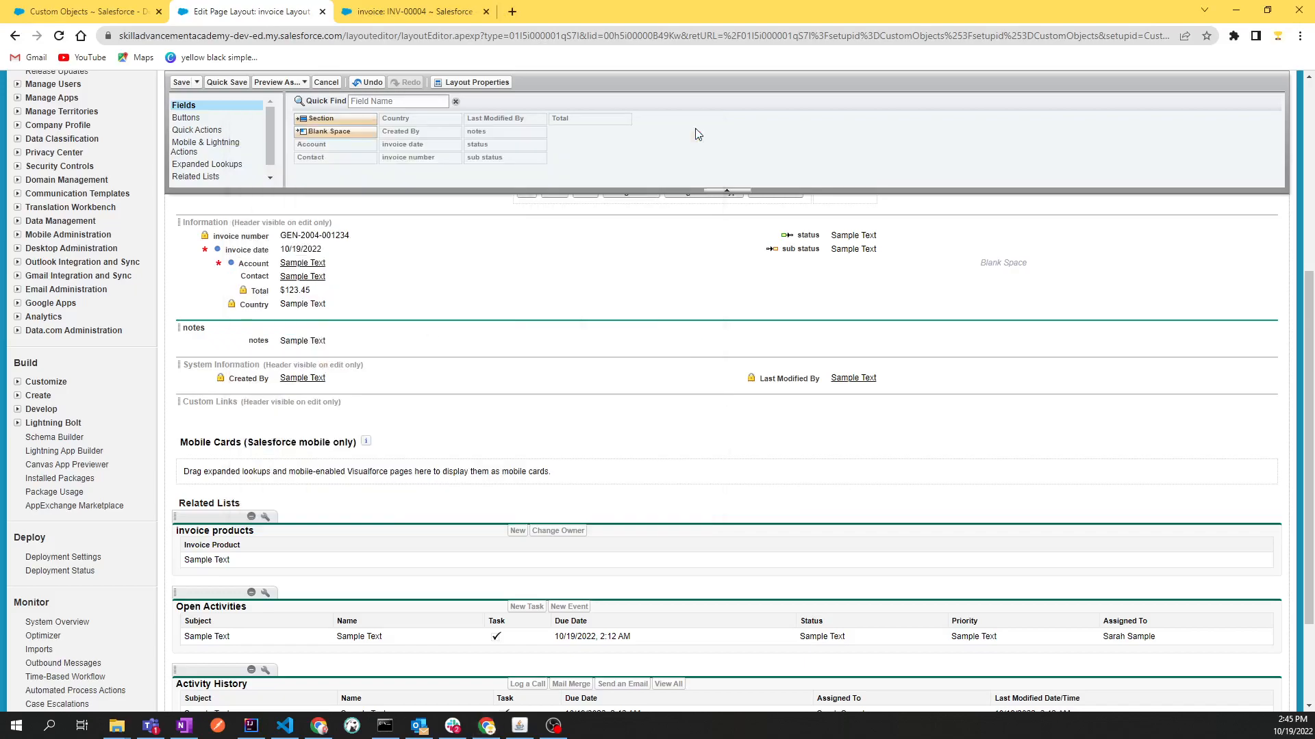
Open the invoice products related list's properties, check the list's columns on the open invoice record, and return to the layout editor
click(266, 519)
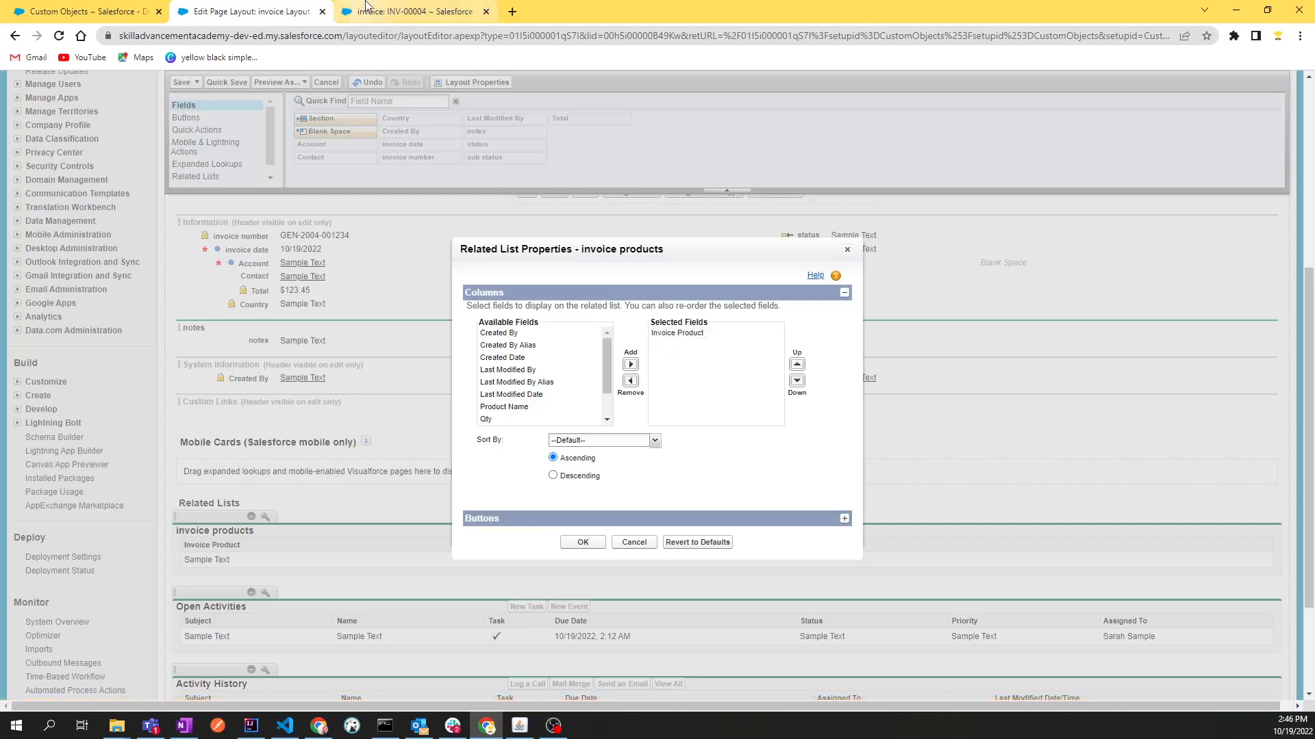
click(383, 12)
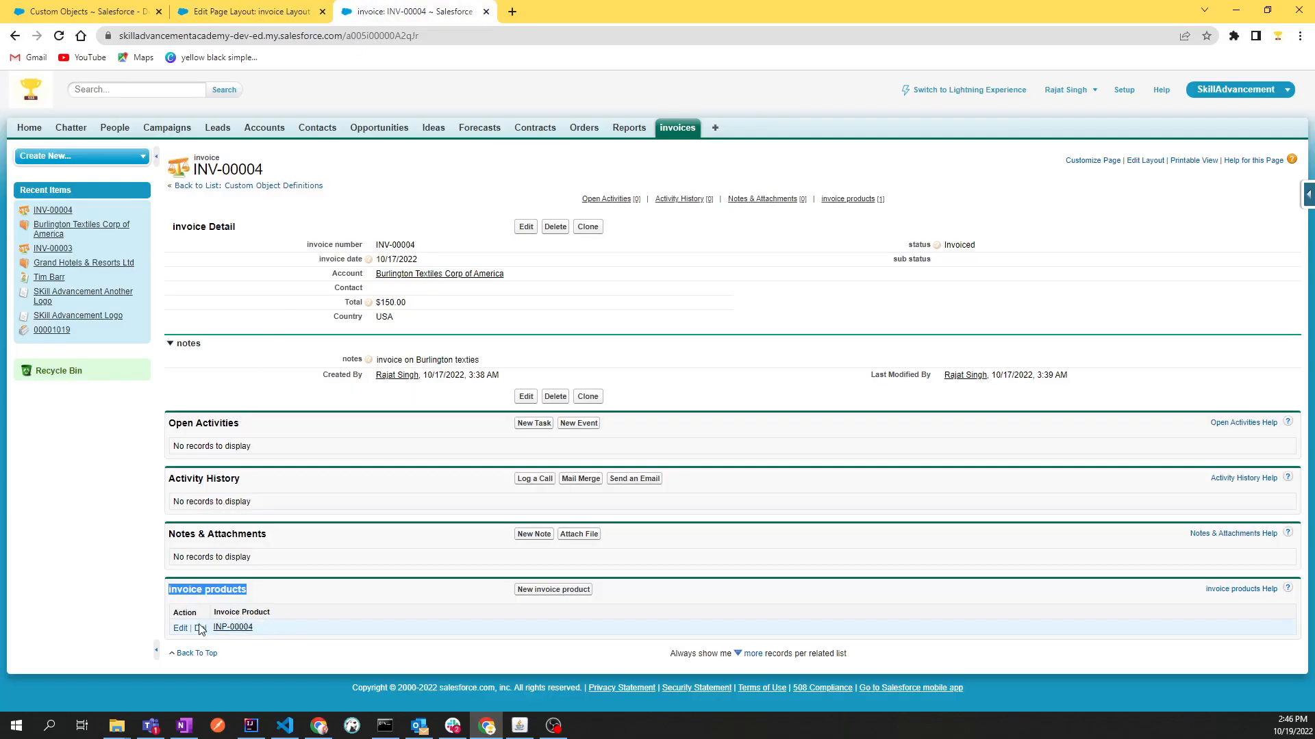
click(250, 8)
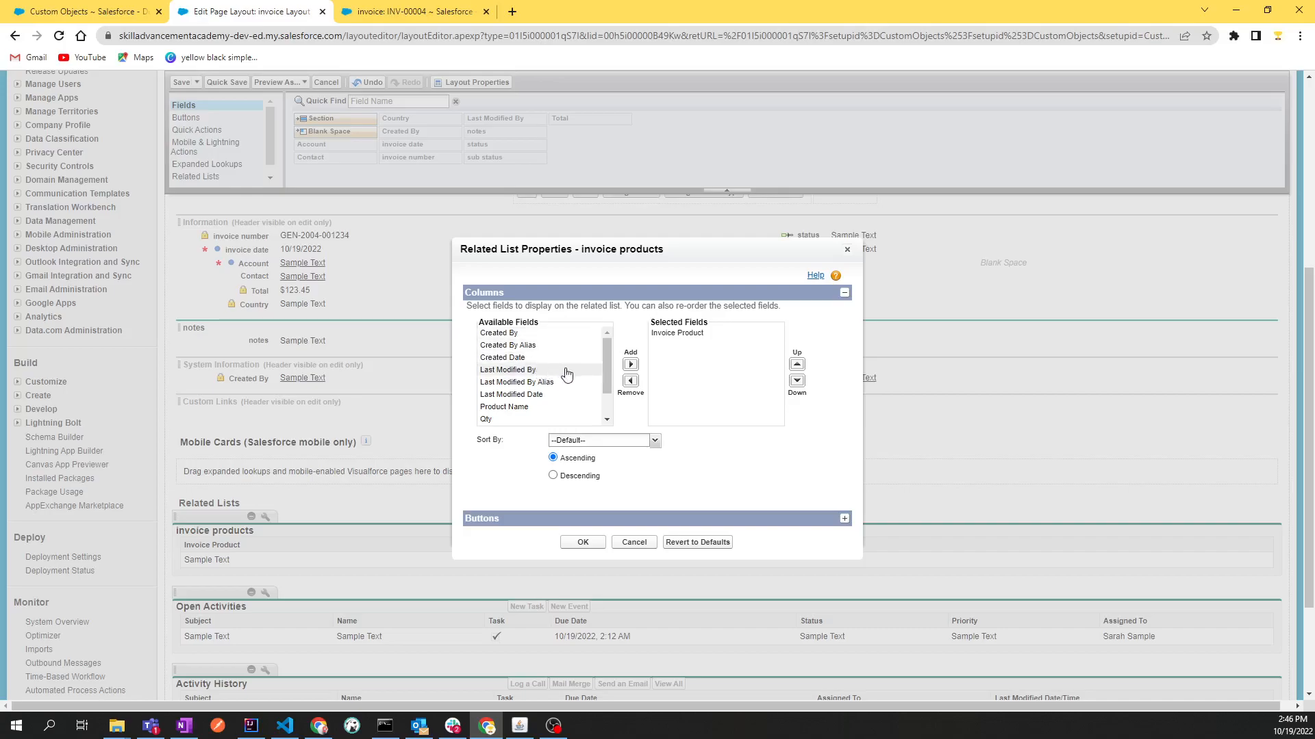
Add the Product Name, Qty and Total columns to the invoice products related list and sort it by Total in descending order
click(537, 409)
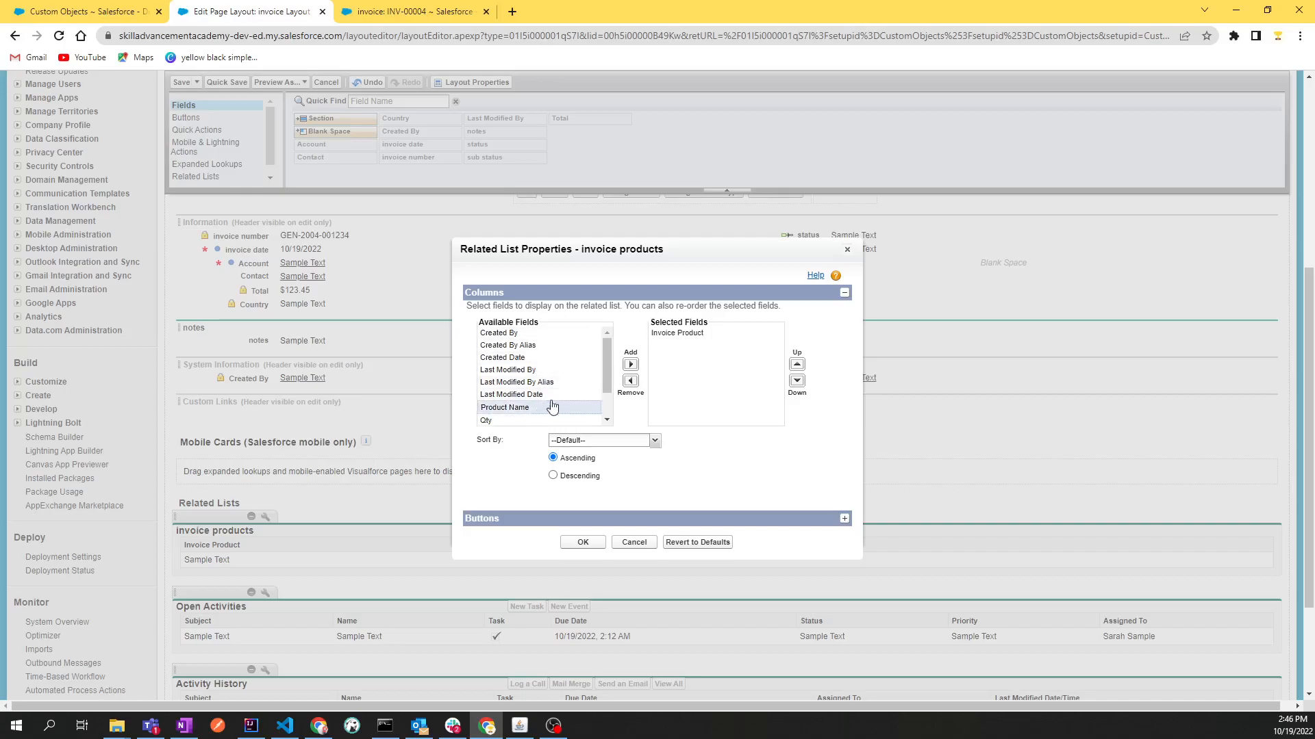
click(630, 369)
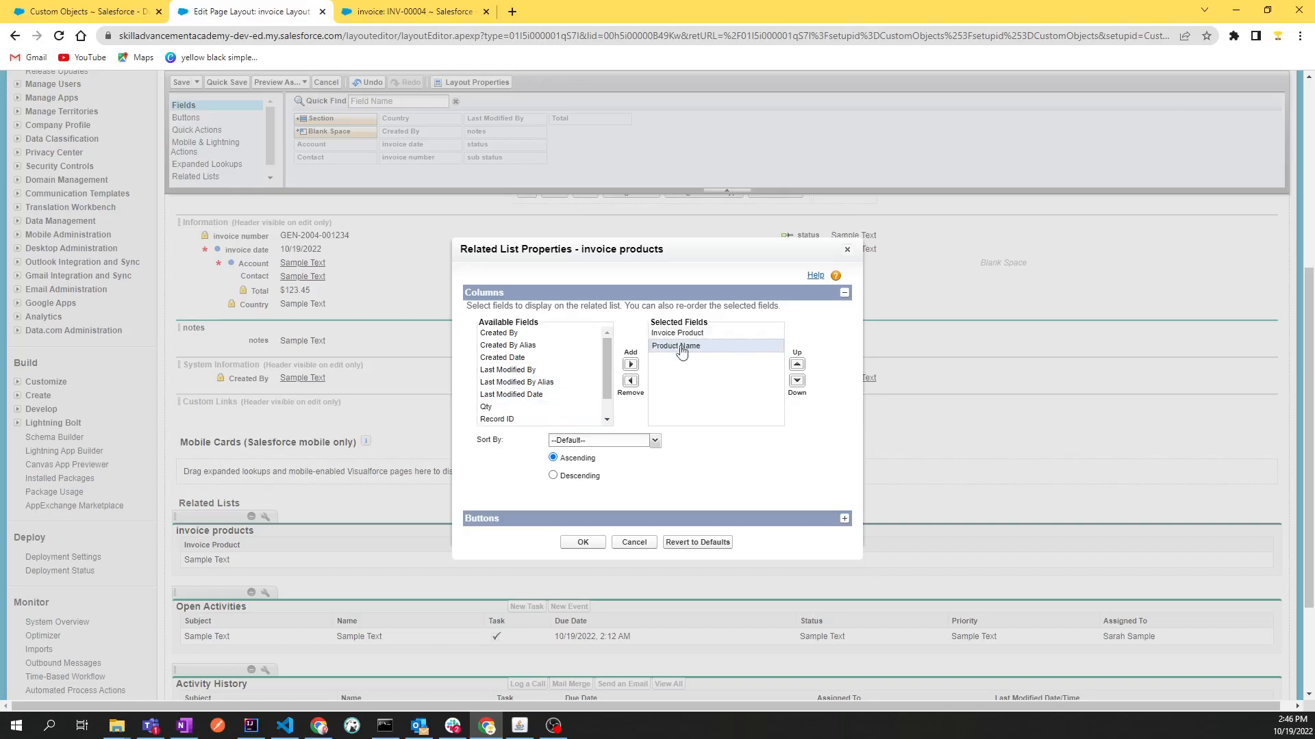
click(514, 409)
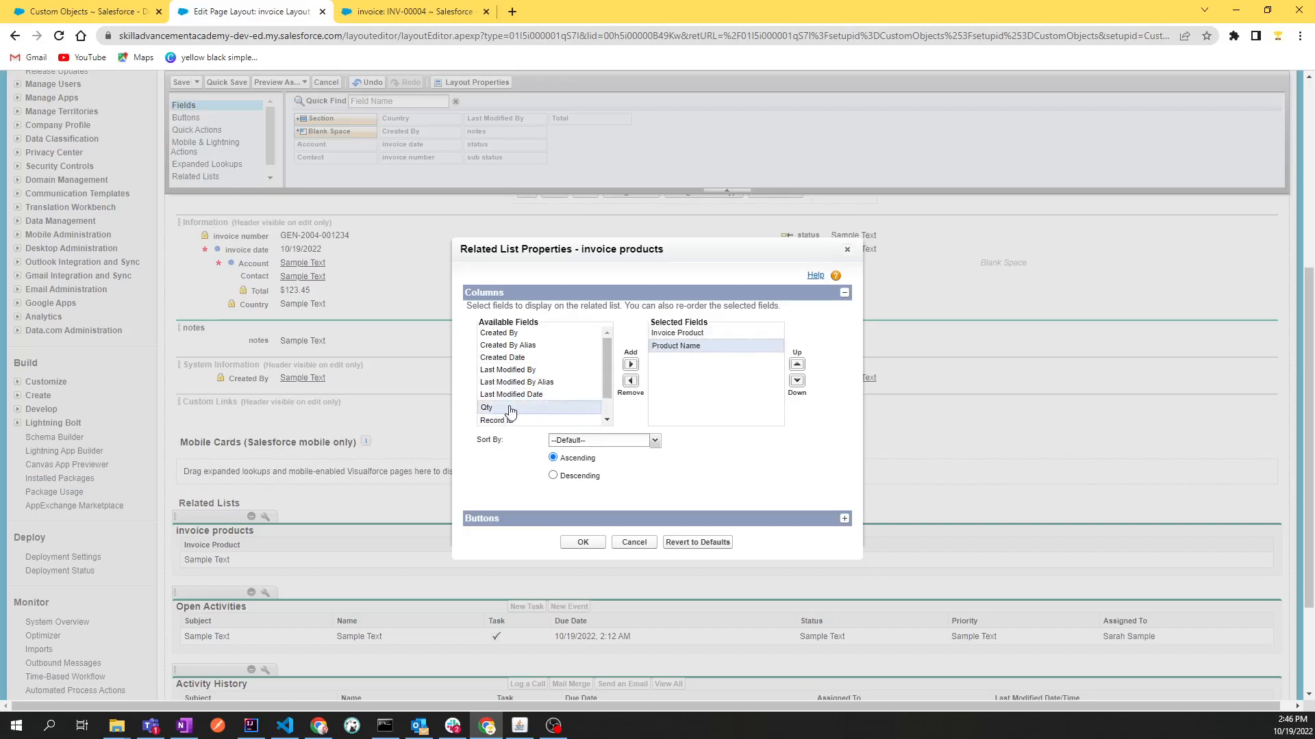
click(629, 365)
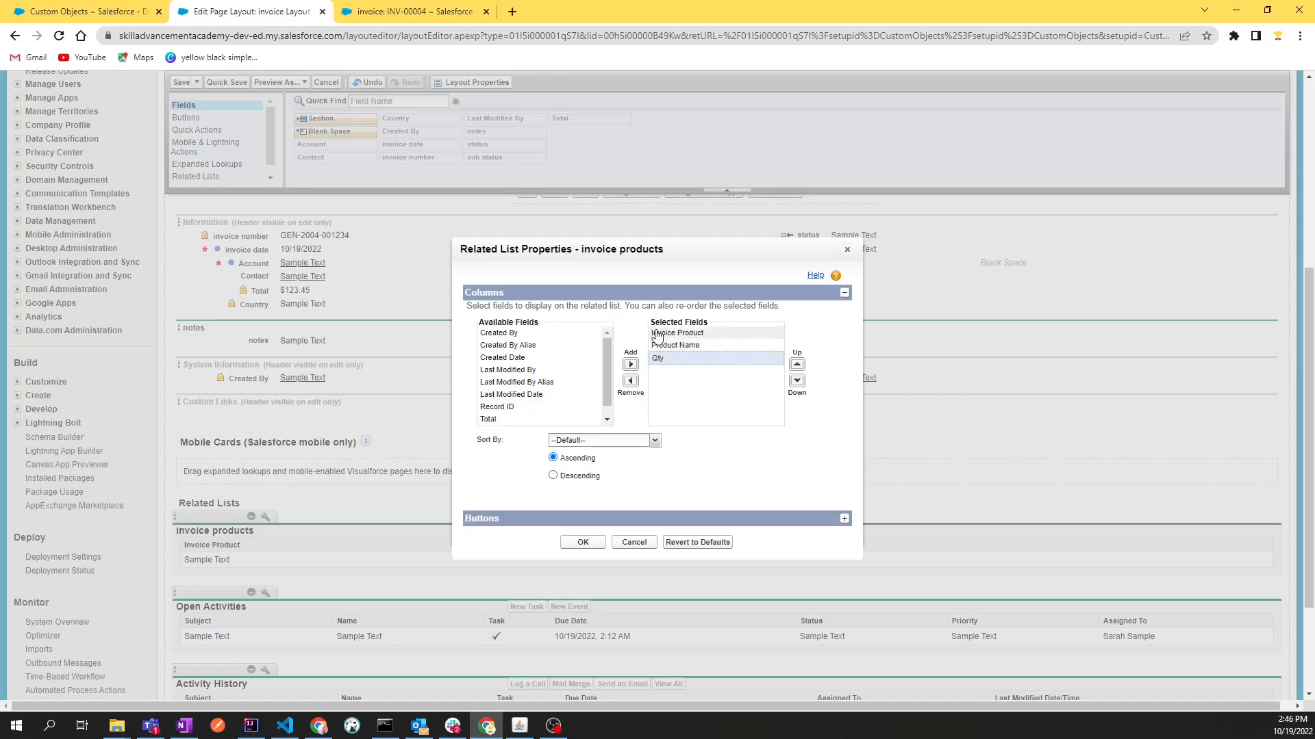
click(515, 420)
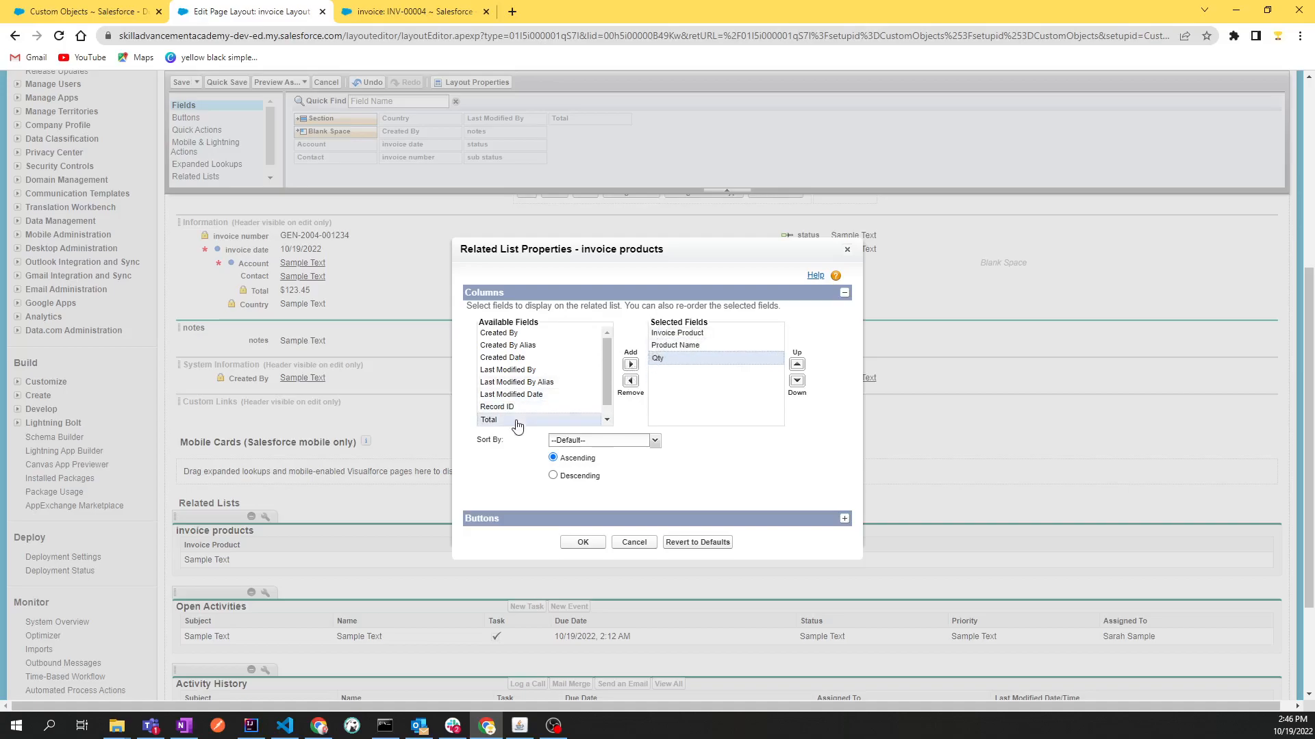
click(630, 365)
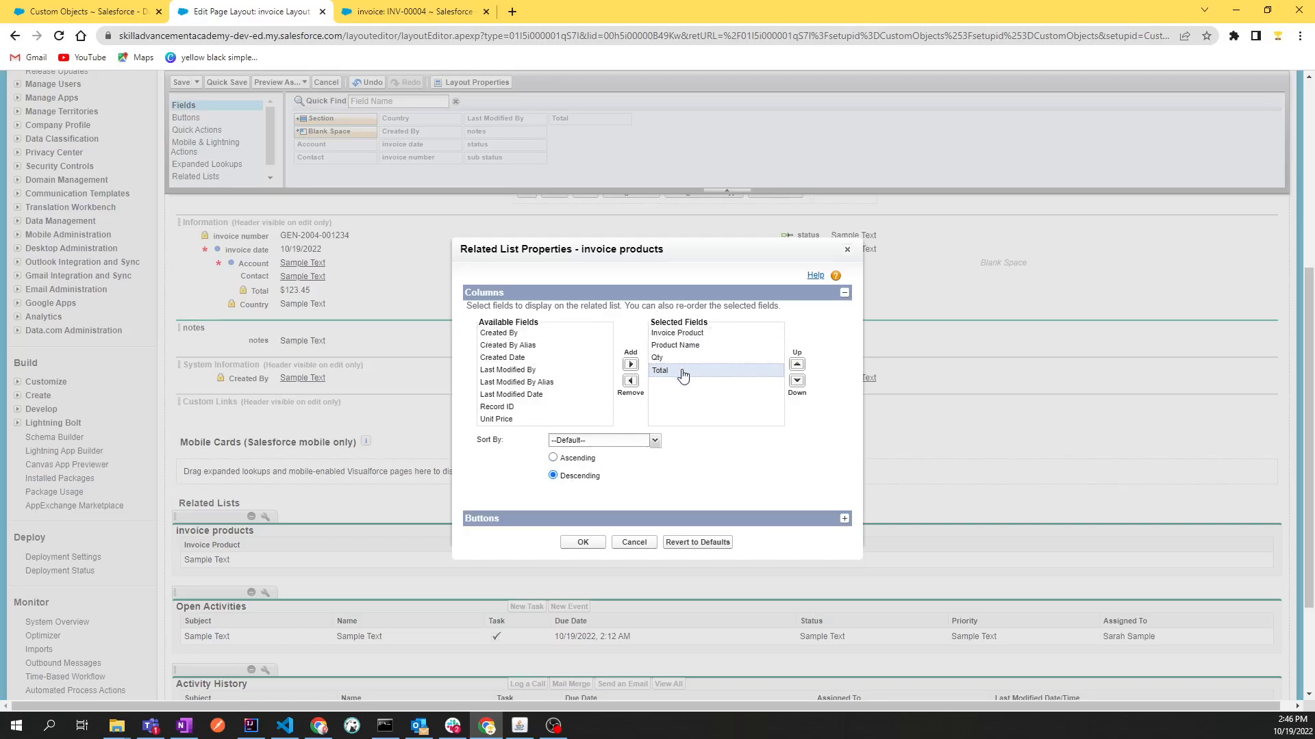
click(596, 444)
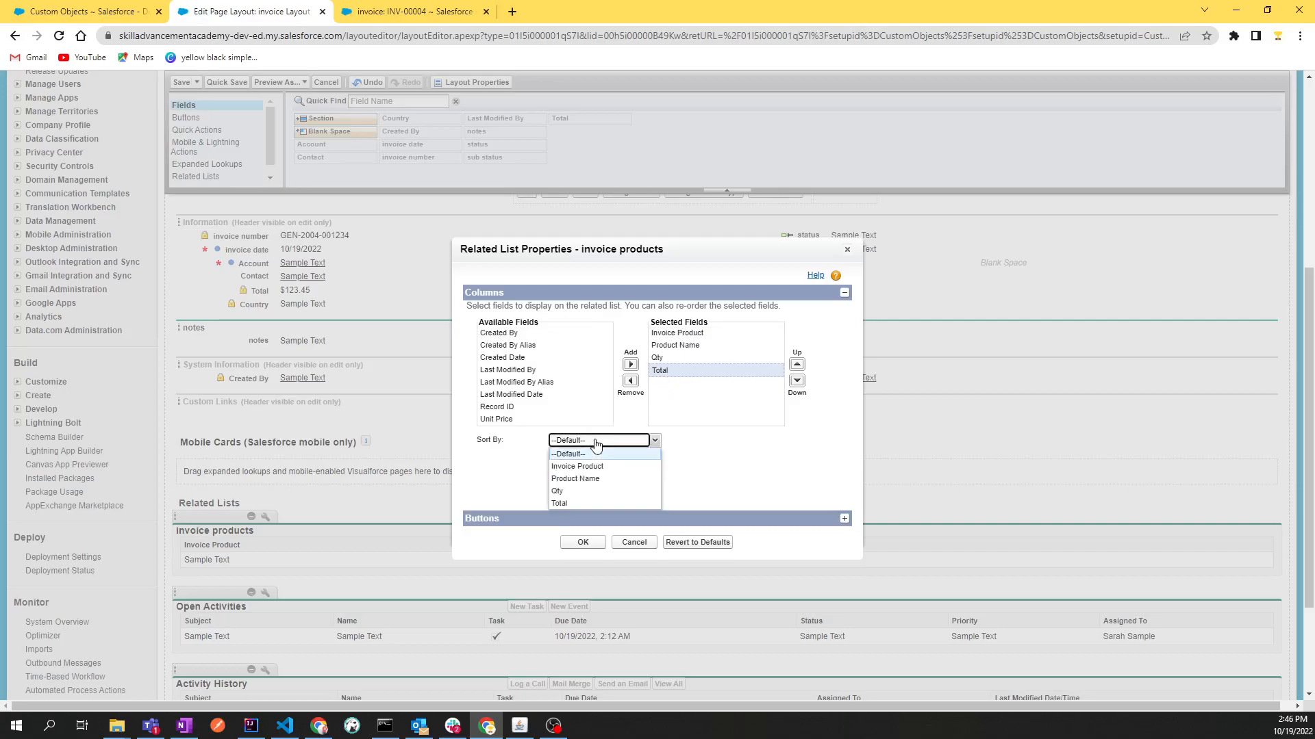
click(587, 499)
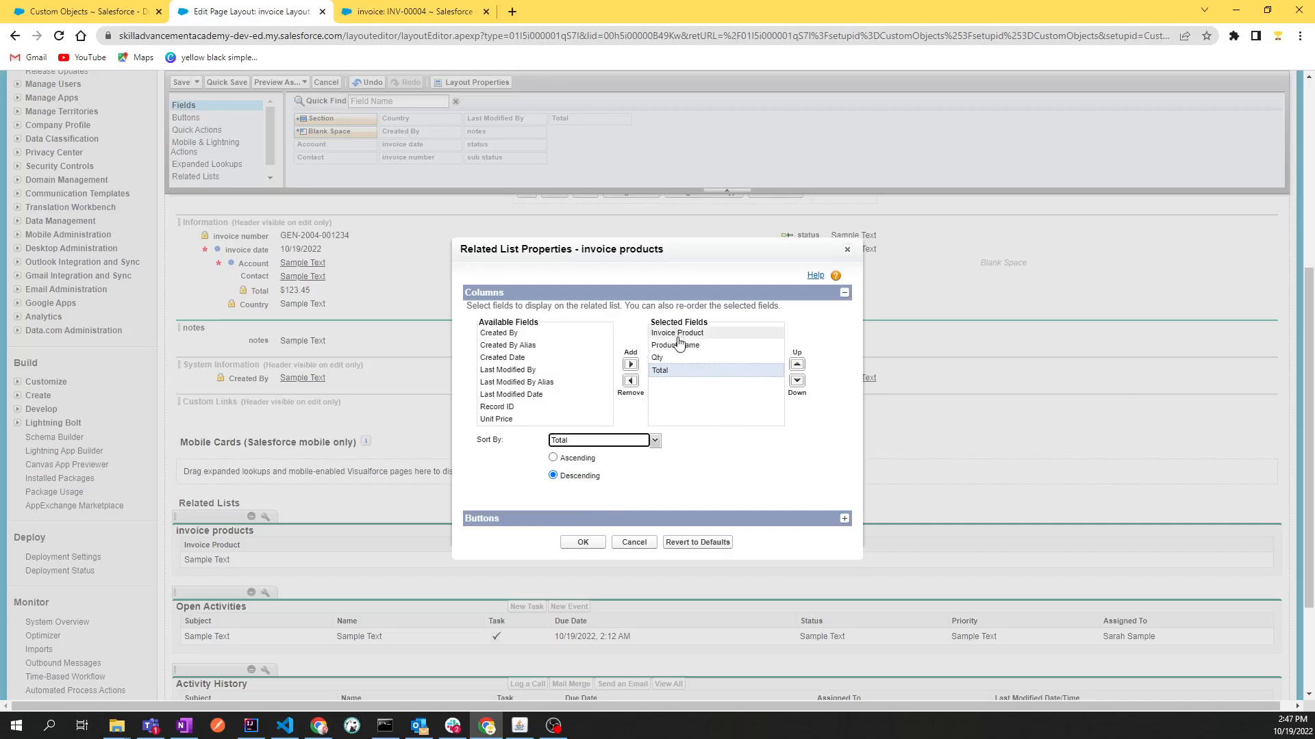
Try the column reordering by moving Total up to first place among the selected fields and back down below Qty
click(797, 366)
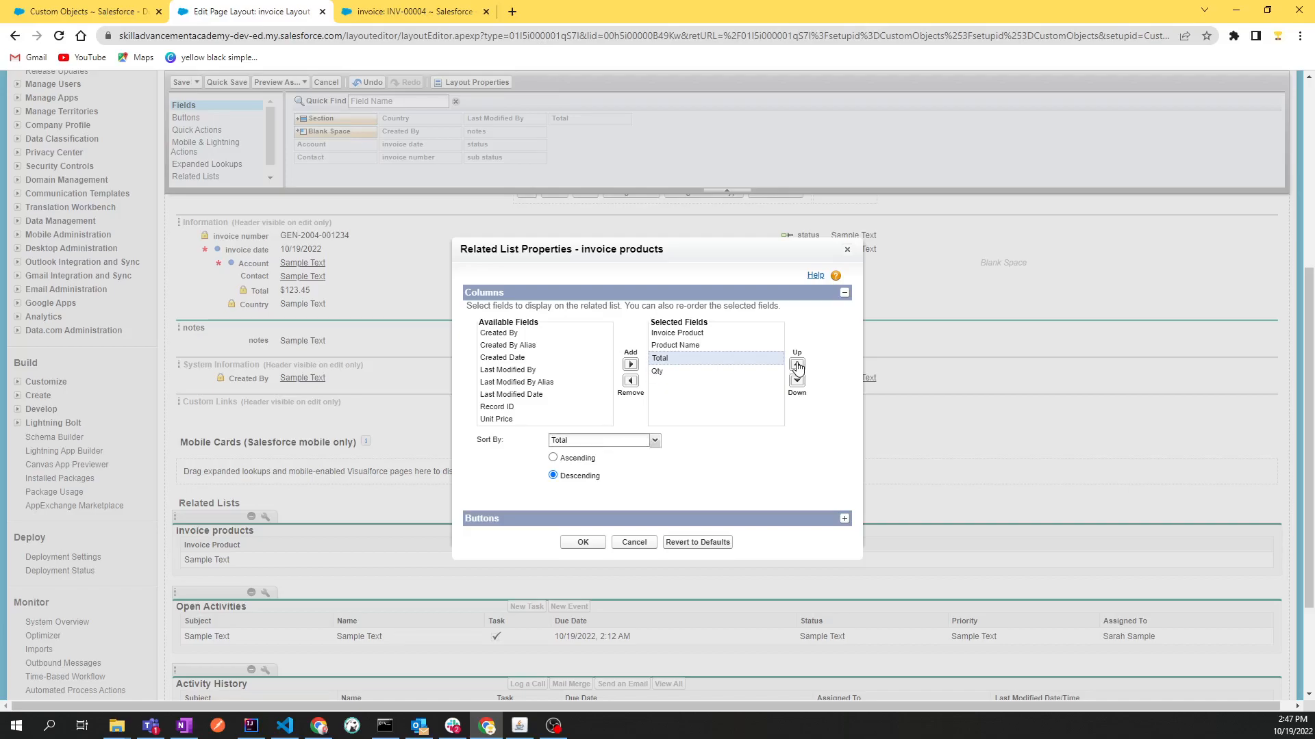
click(797, 366)
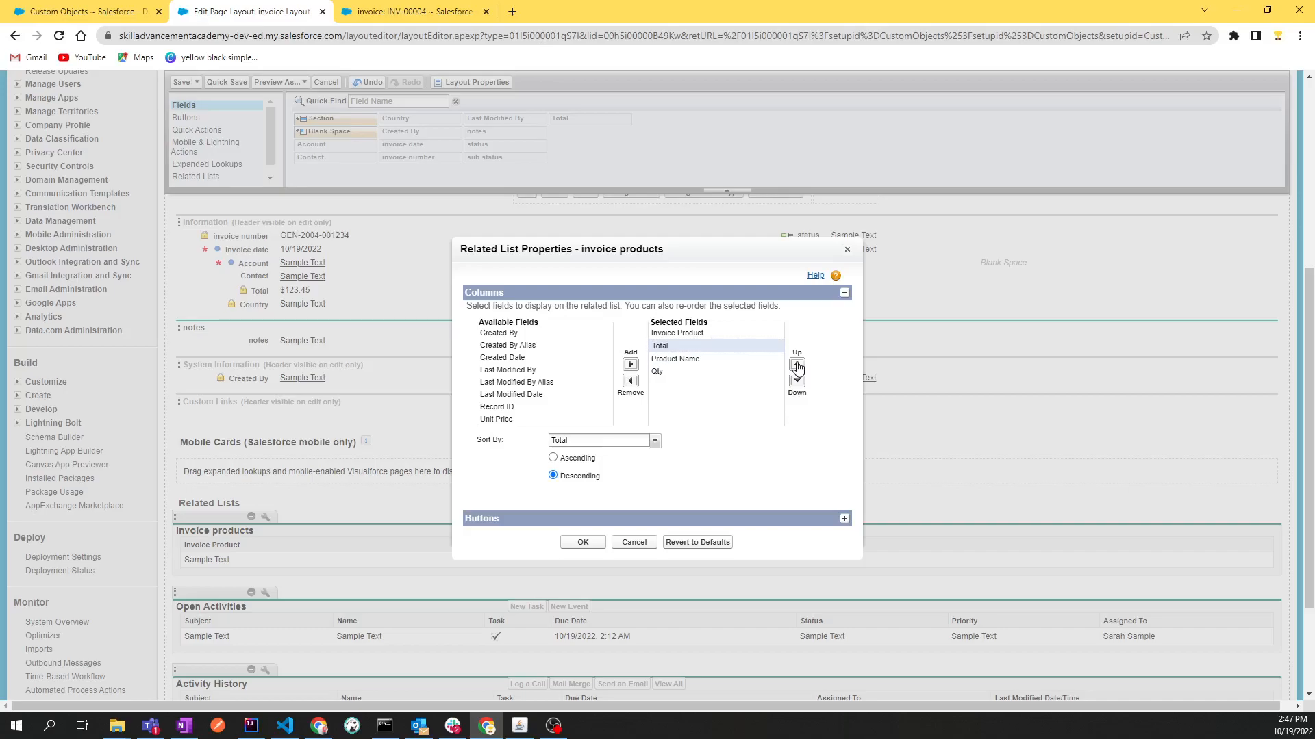
click(797, 366)
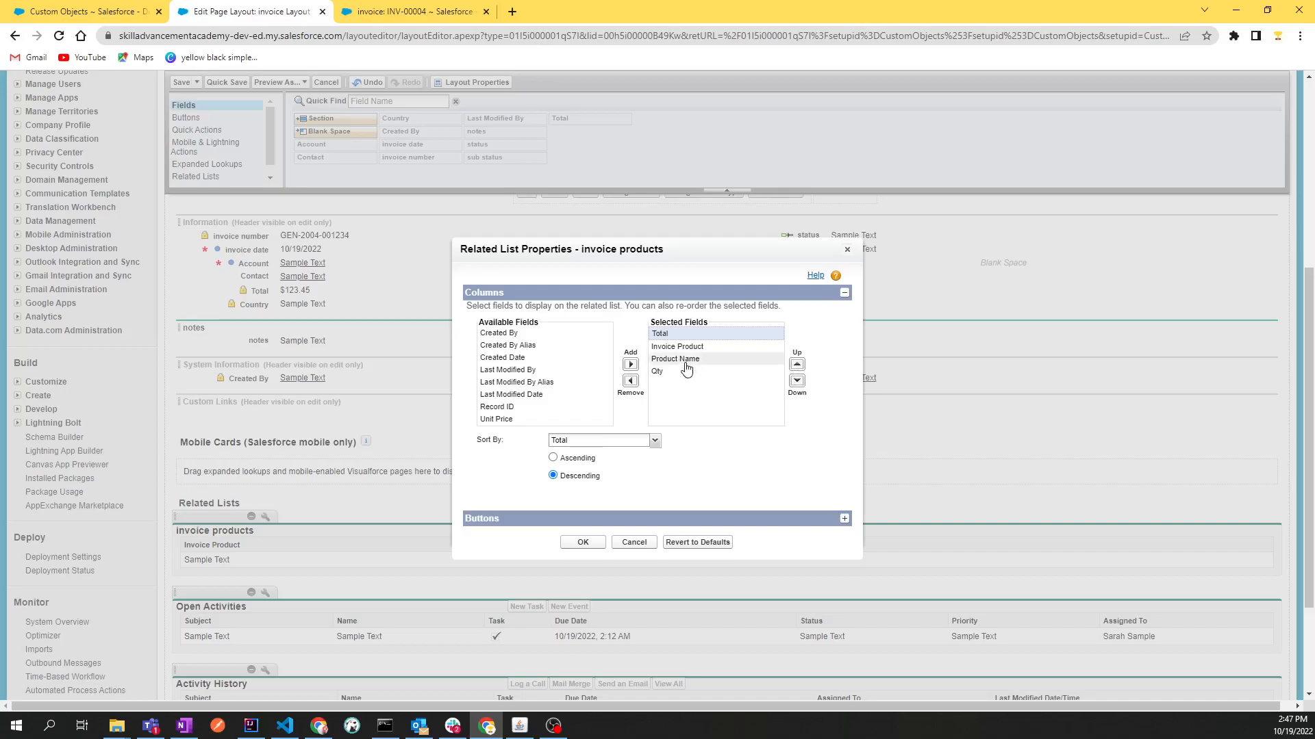
click(797, 381)
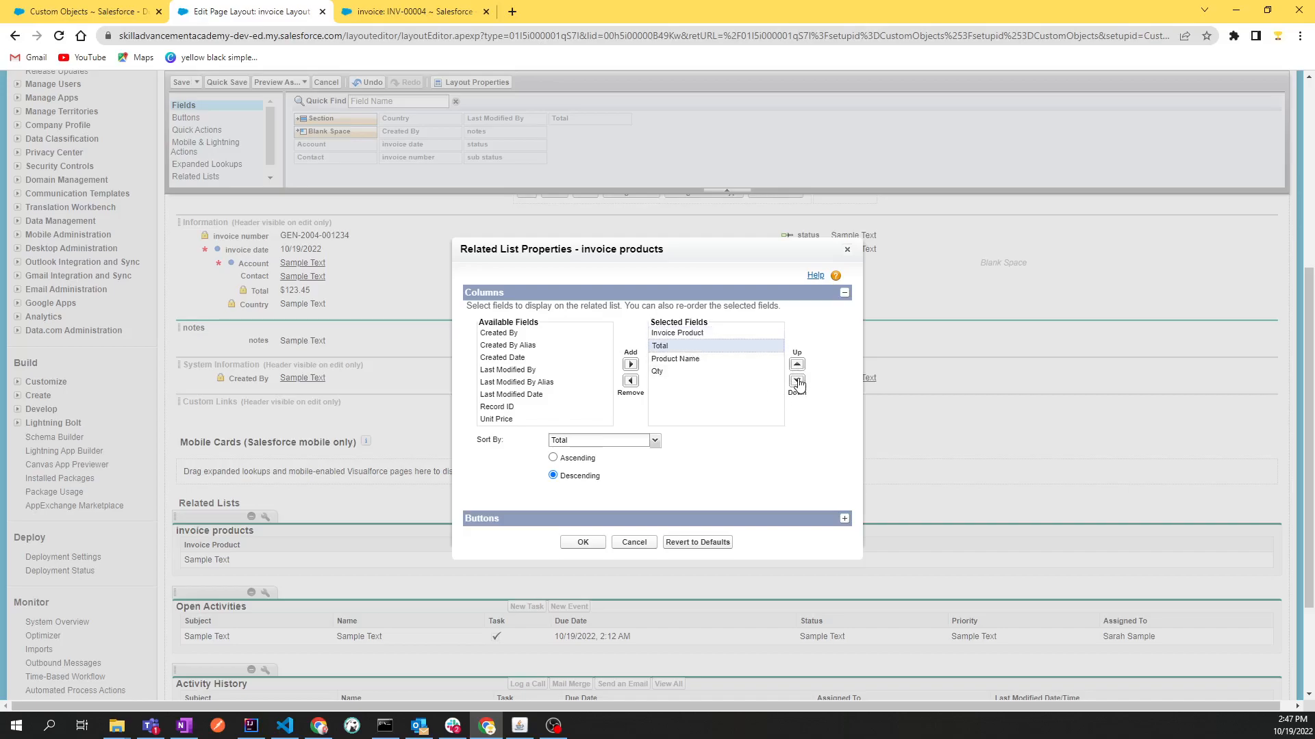
click(797, 381)
click(797, 381)
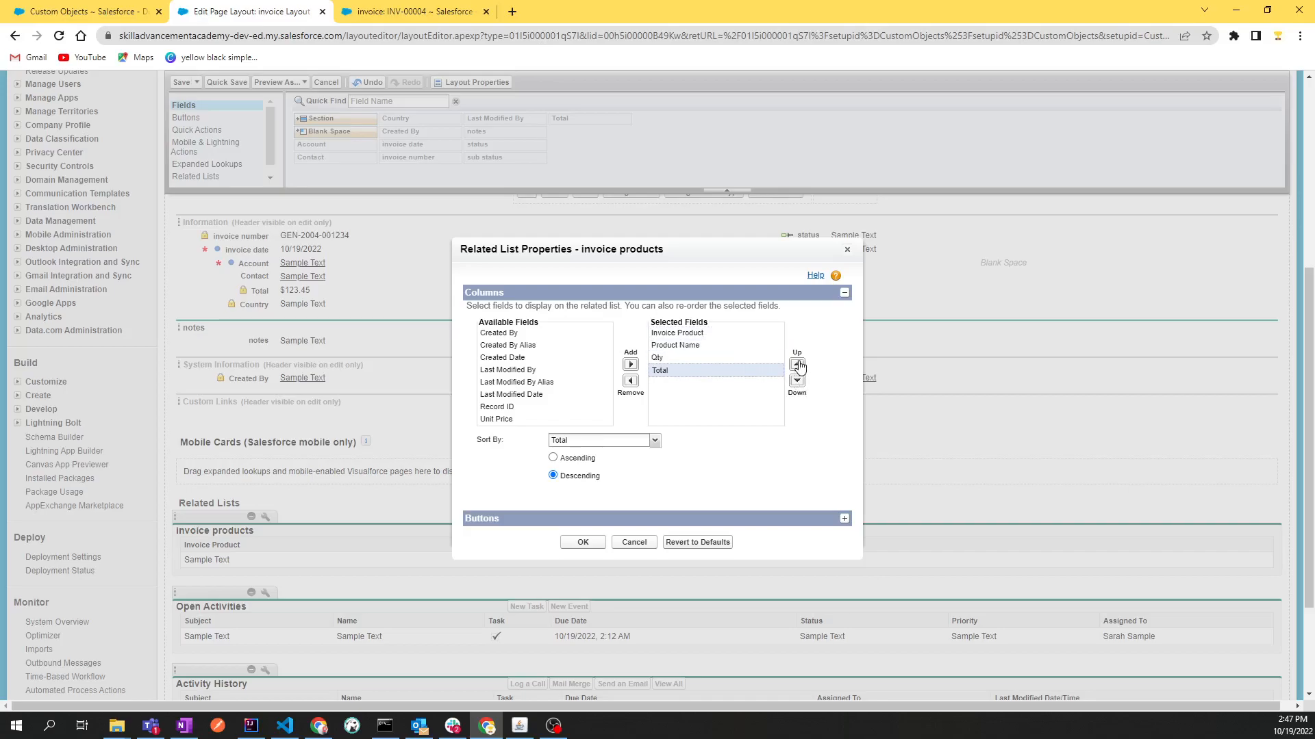
click(797, 365)
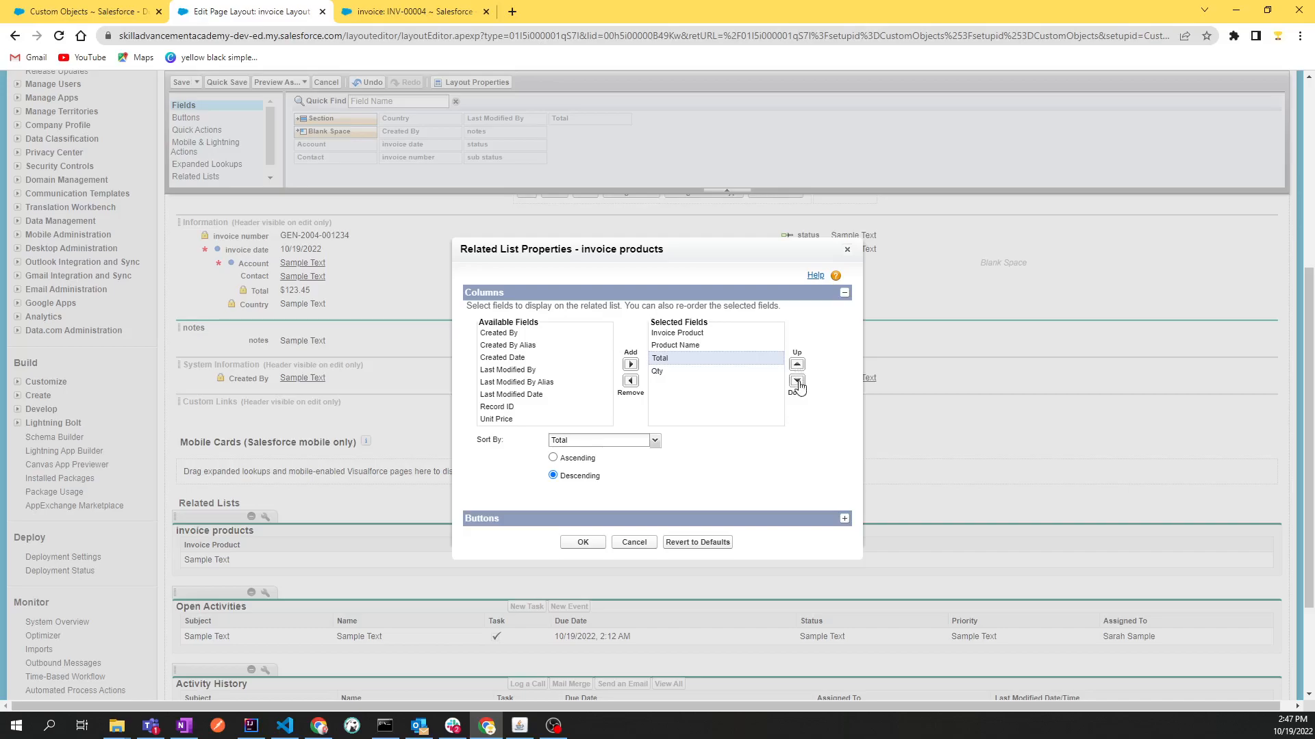
click(797, 382)
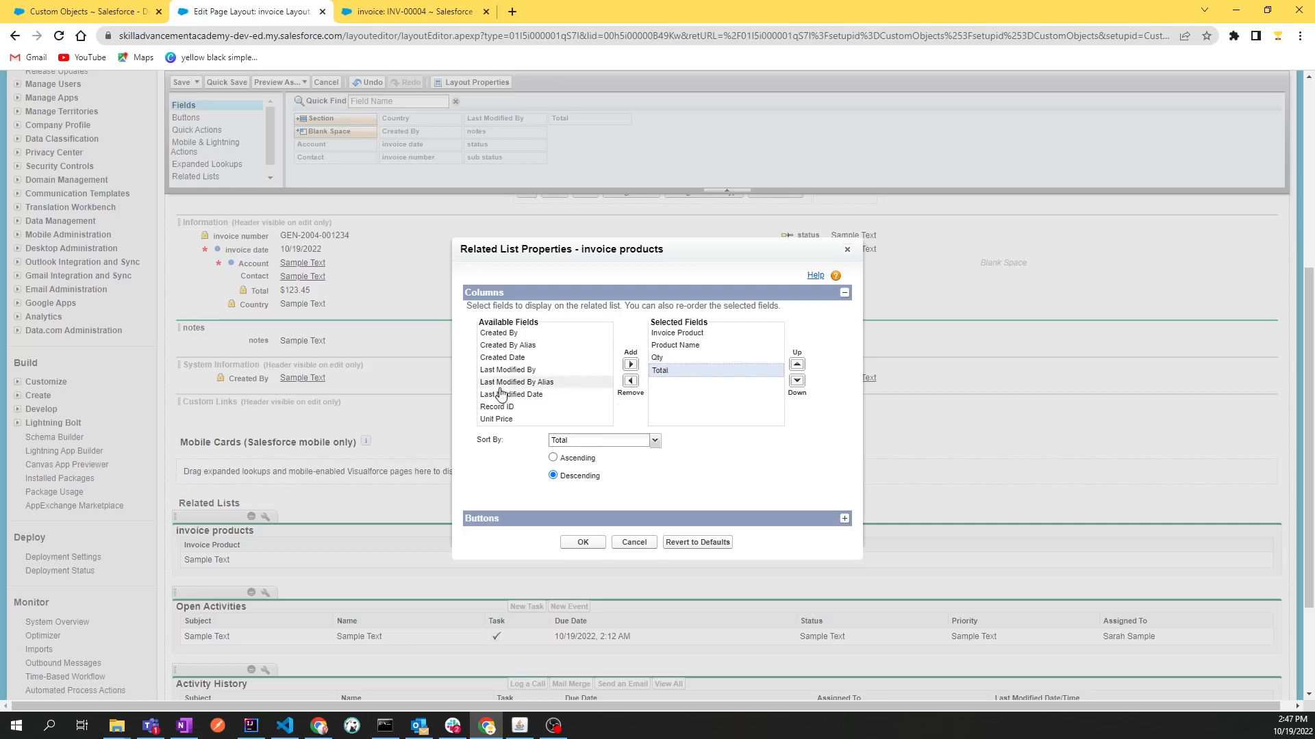
Add the Unit Price column between Qty and Total, and apply the invoice products related list properties
click(499, 419)
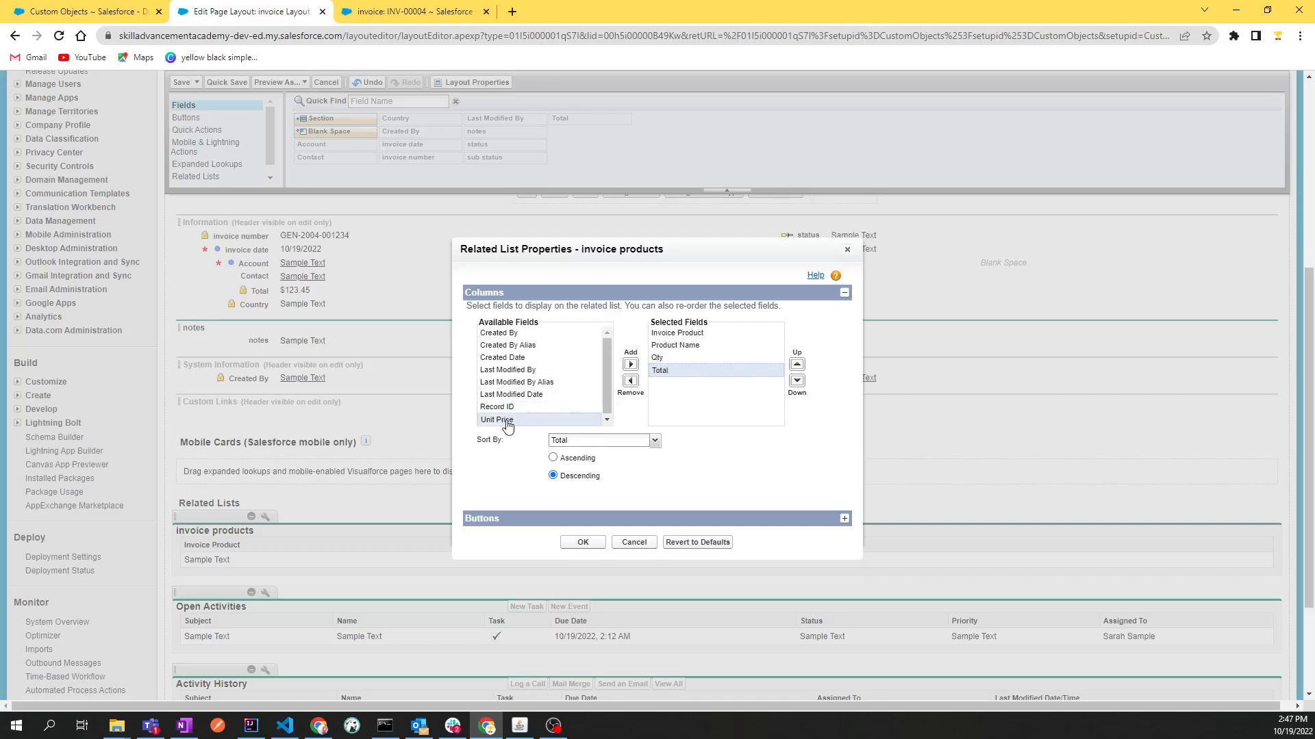
click(630, 364)
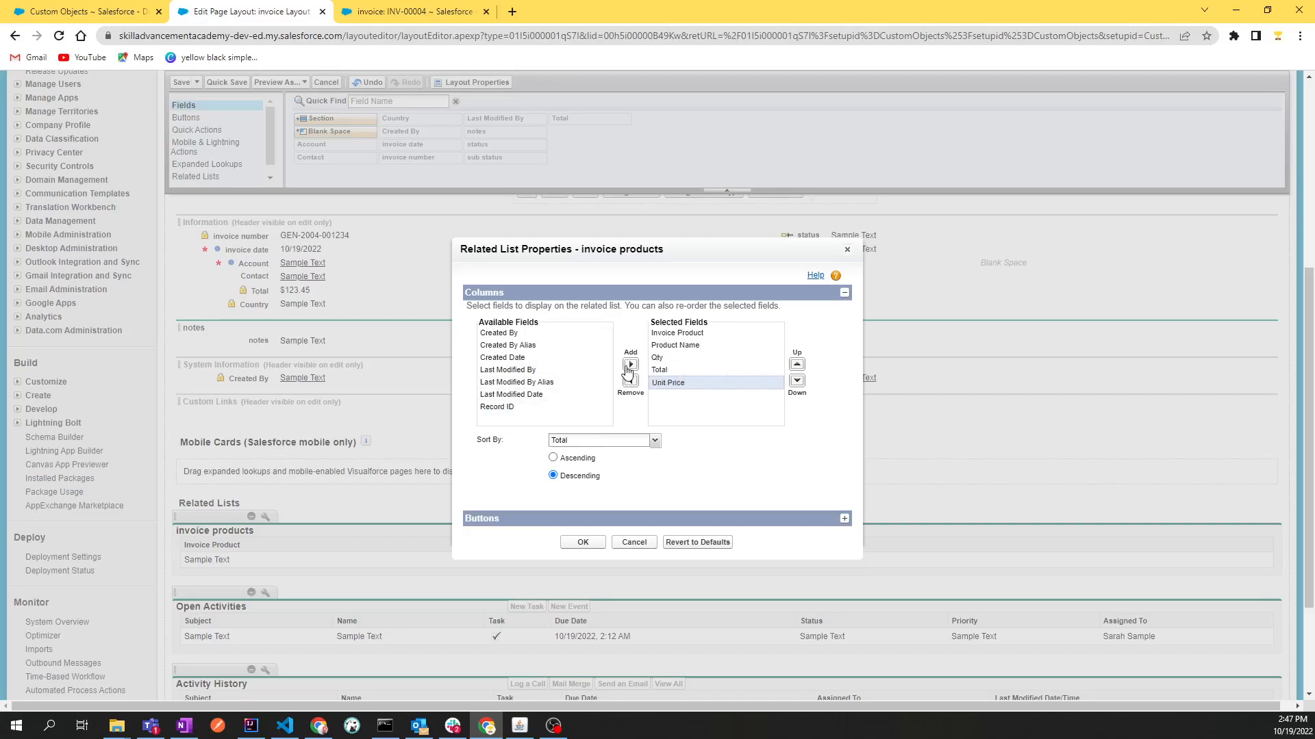
click(796, 365)
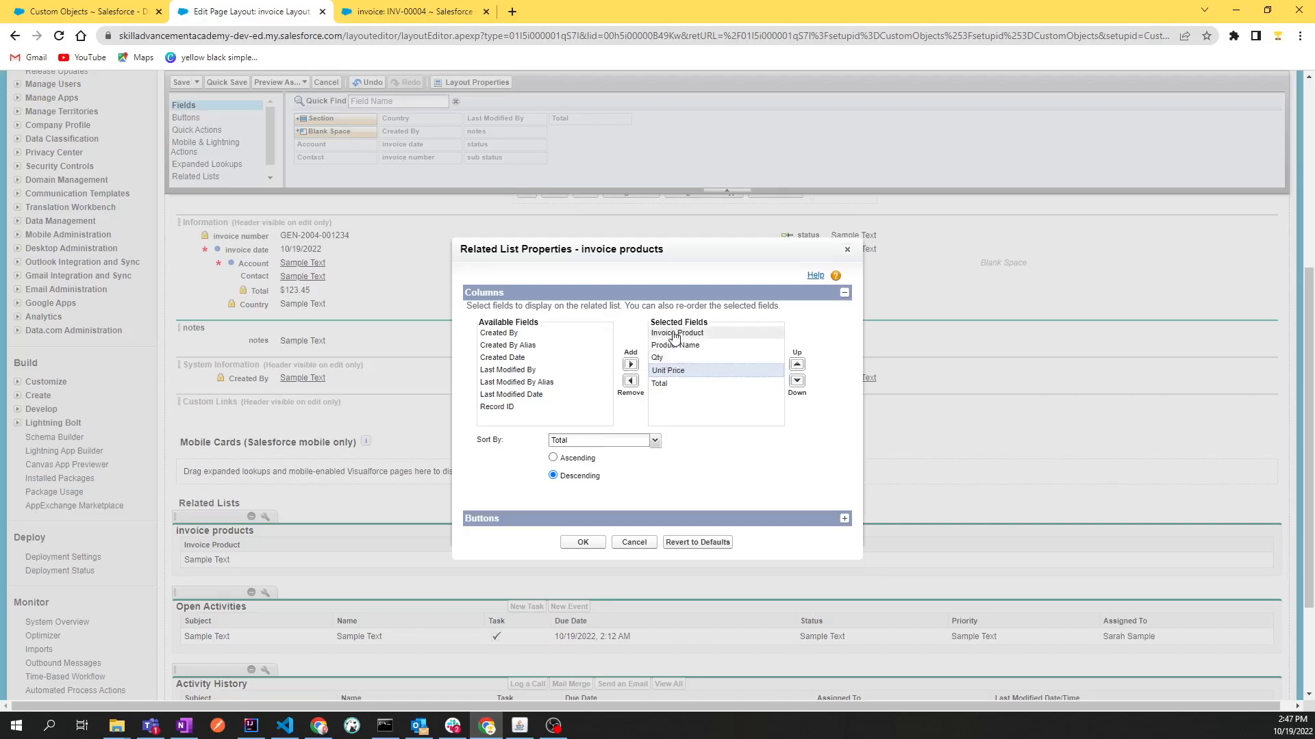
click(580, 543)
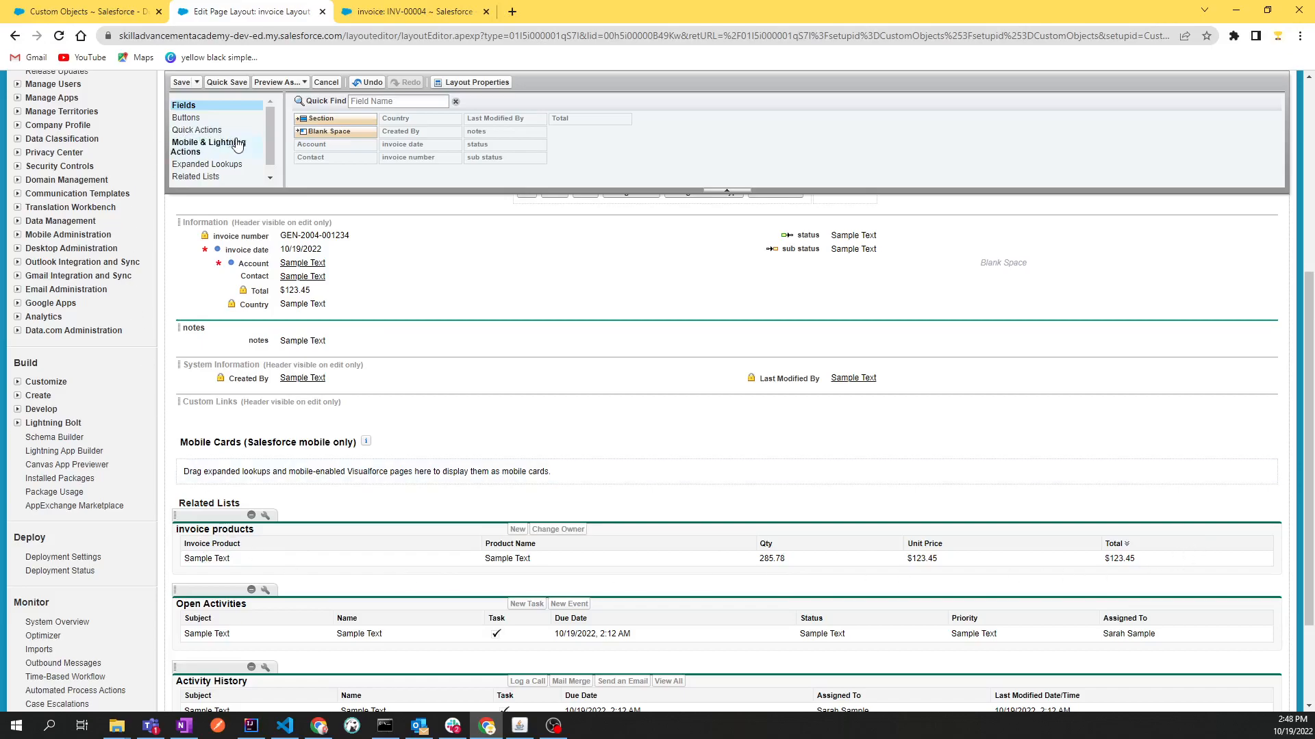
Preview the edited layout as System Administrator, examine the columns of the invoice products list, and close the preview
click(278, 85)
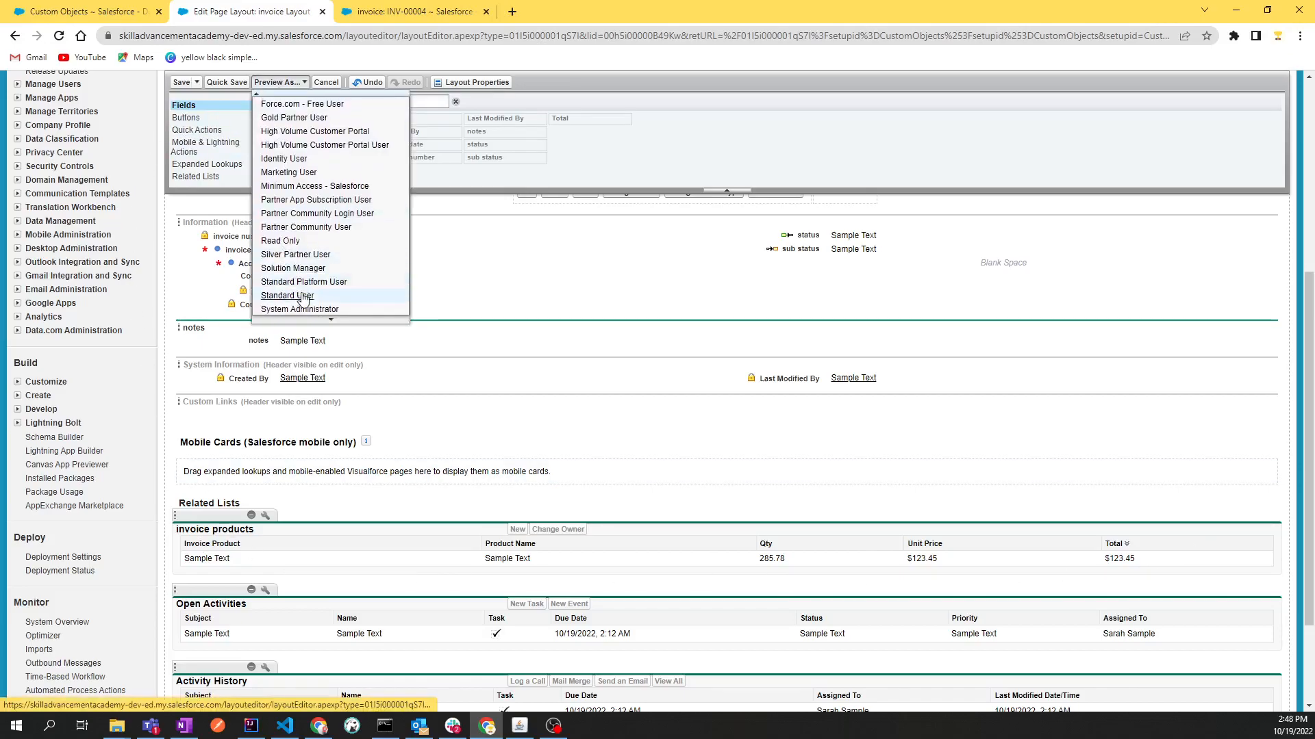
click(304, 312)
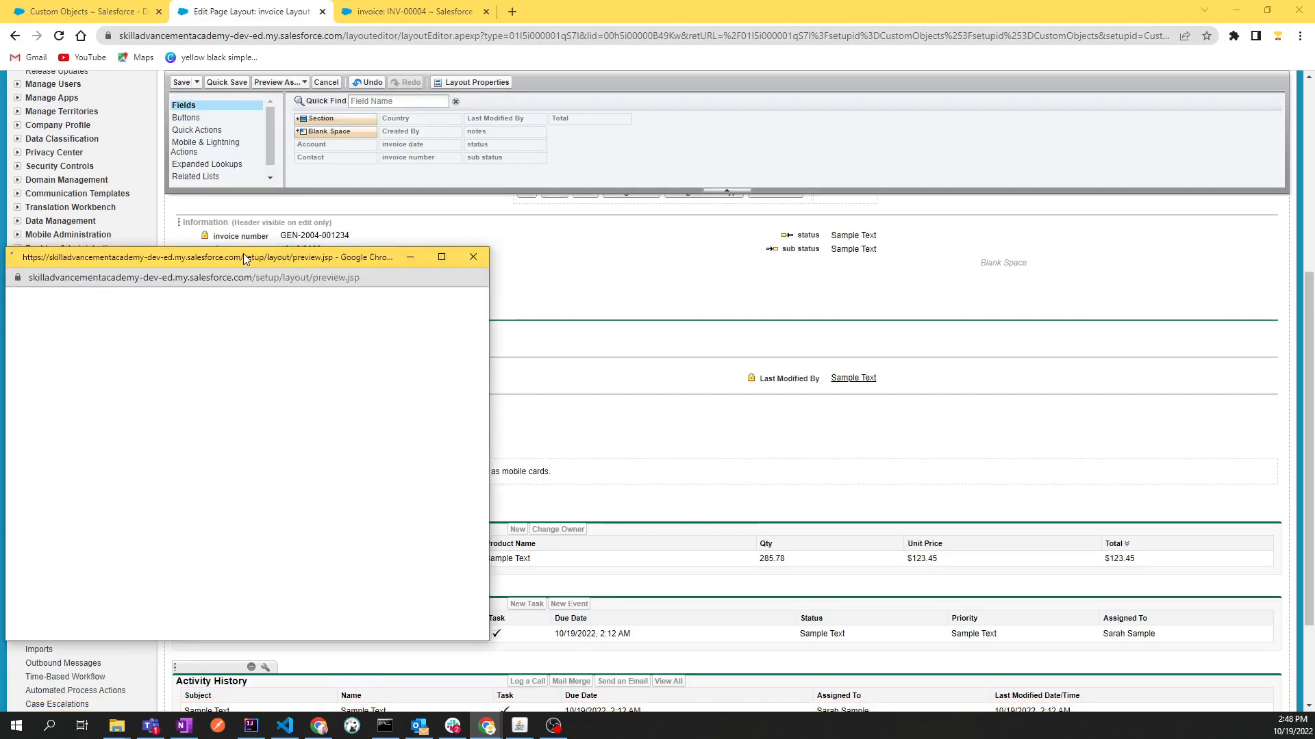
drag(244, 256, 474, 117)
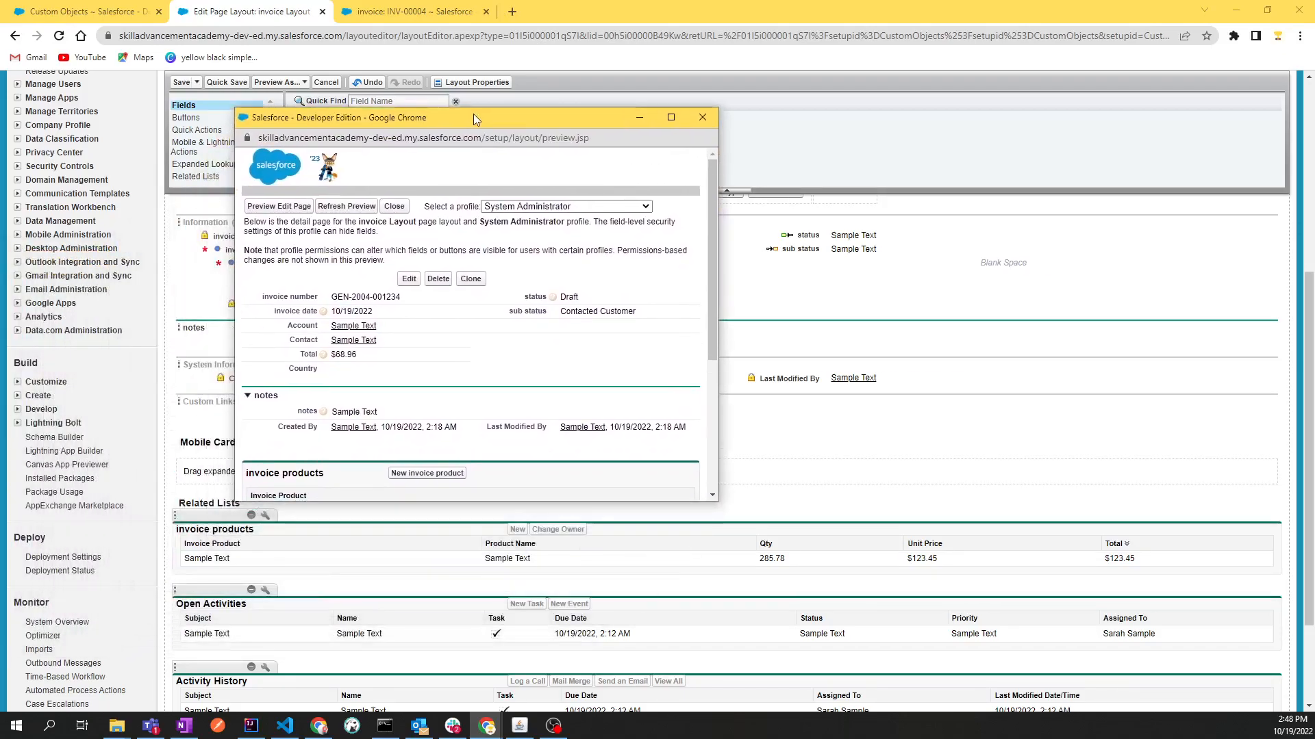
scroll(493, 248, down, 3)
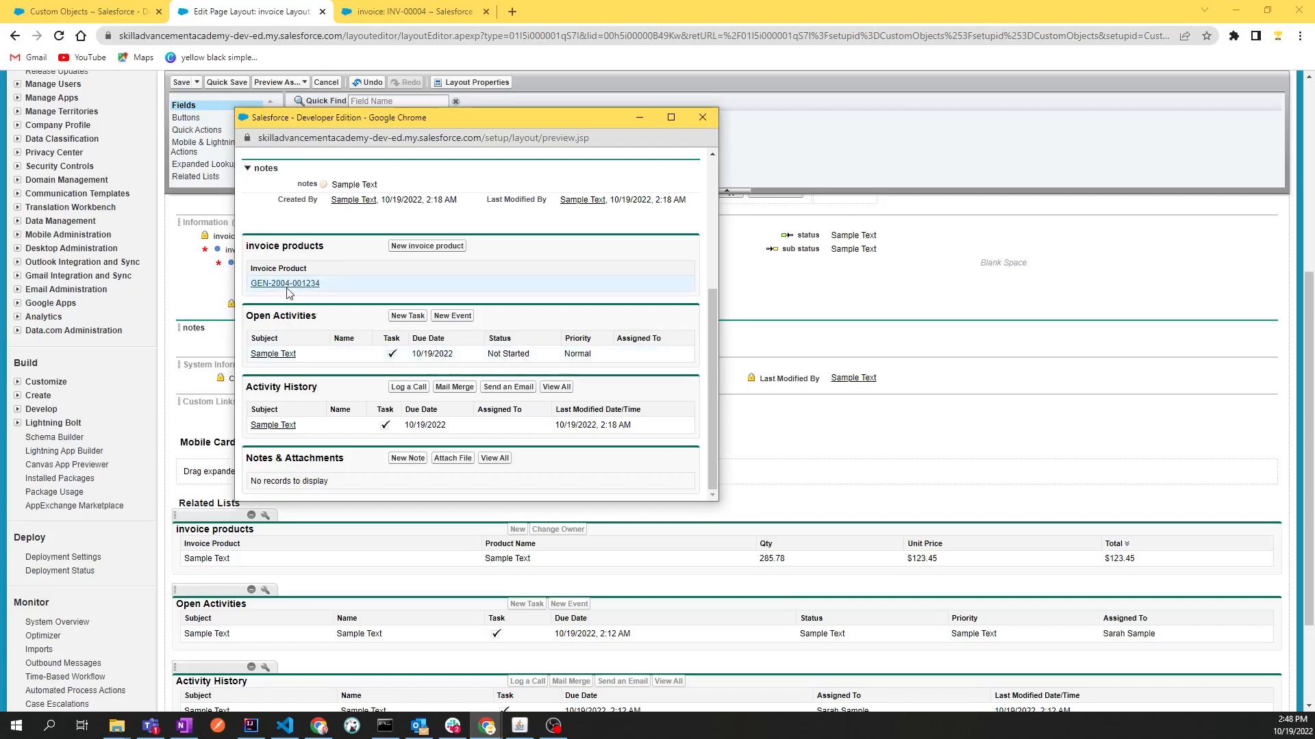
click(701, 119)
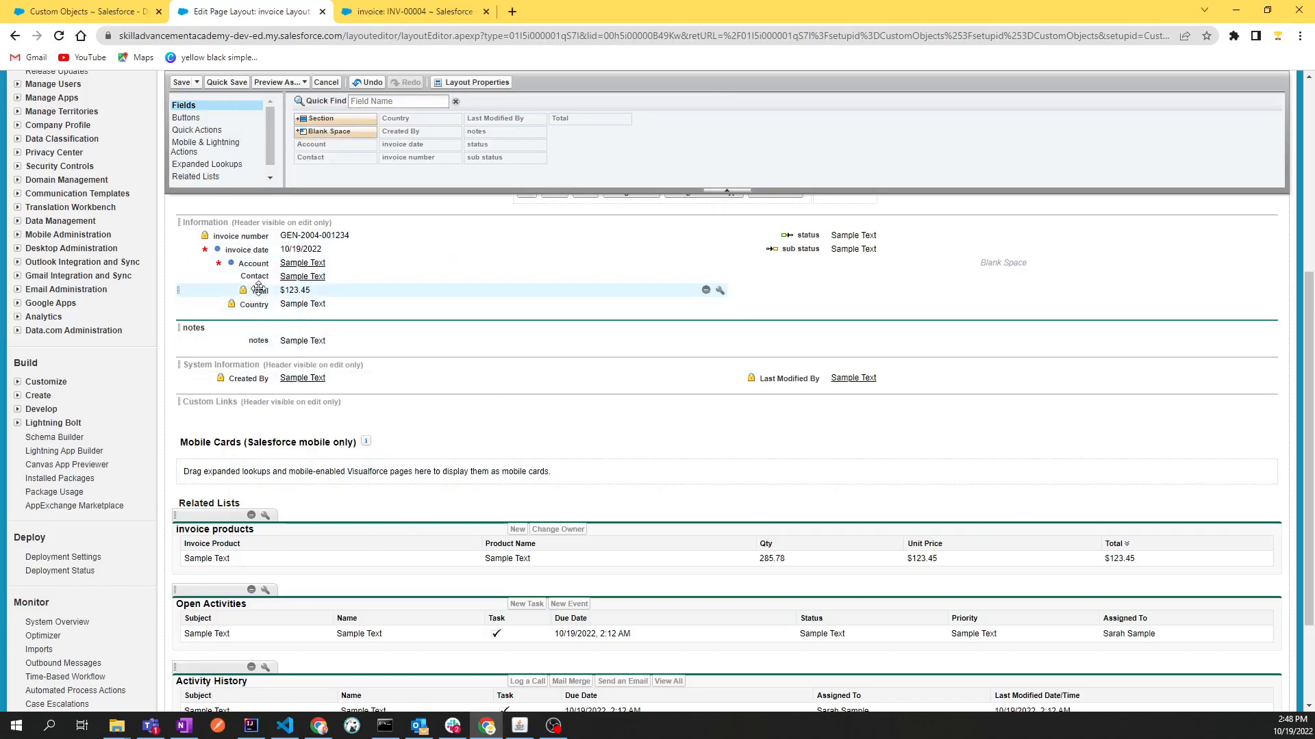
Save the edited invoice page layout and look over the custom object's definition page, including its page layouts section
scroll(219, 545, up, 3)
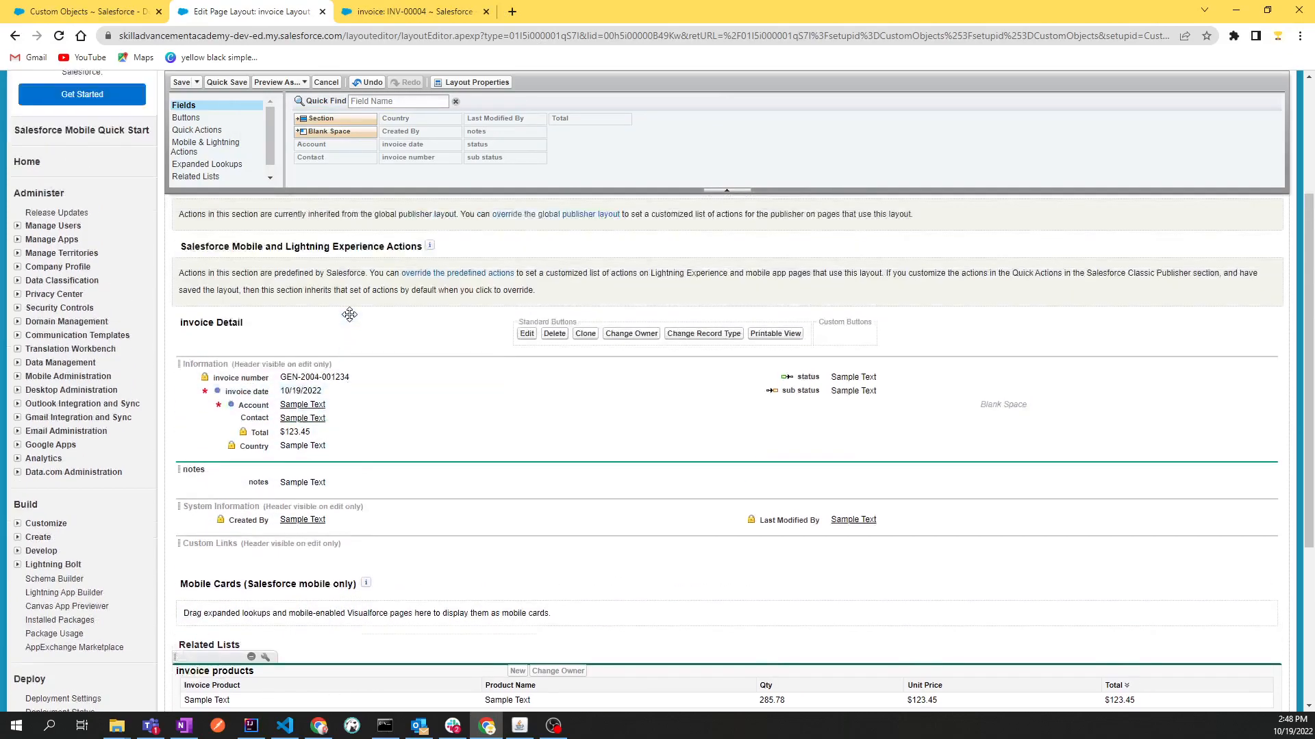
click(182, 83)
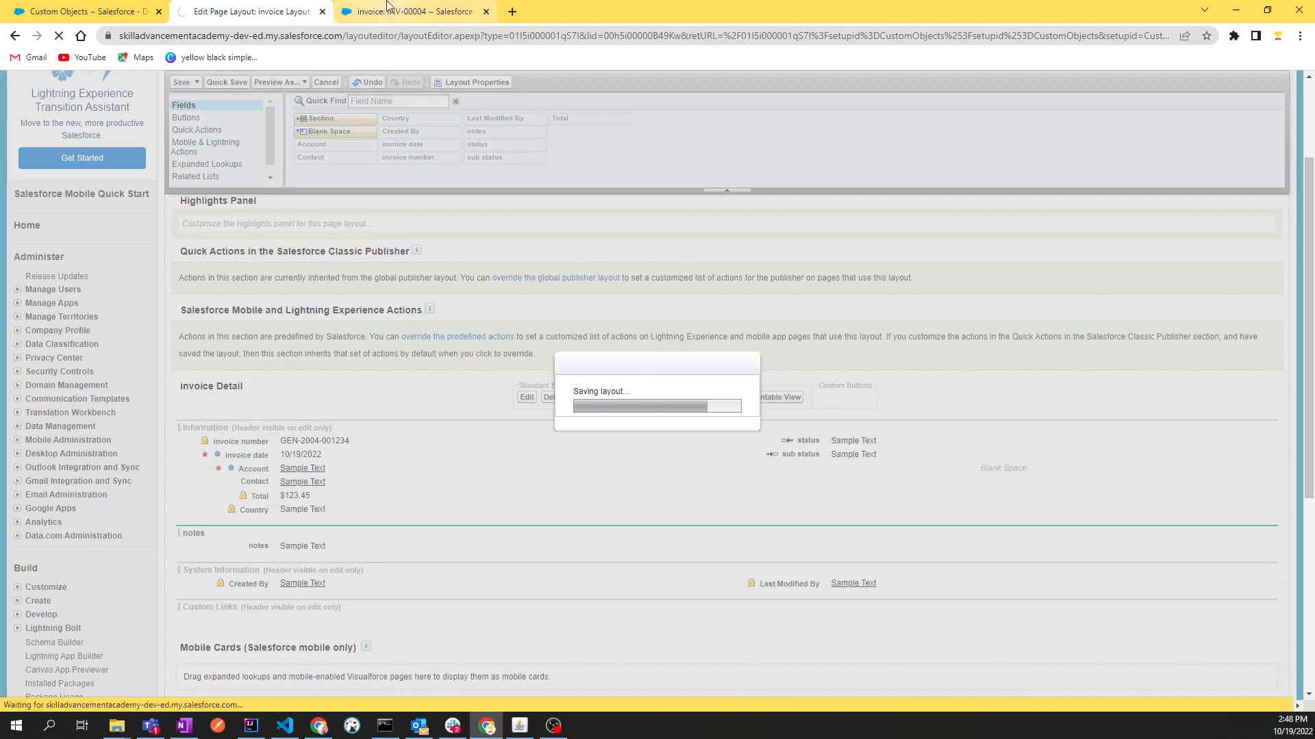
scroll(324, 332, down, 6)
scroll(325, 335, down, 5)
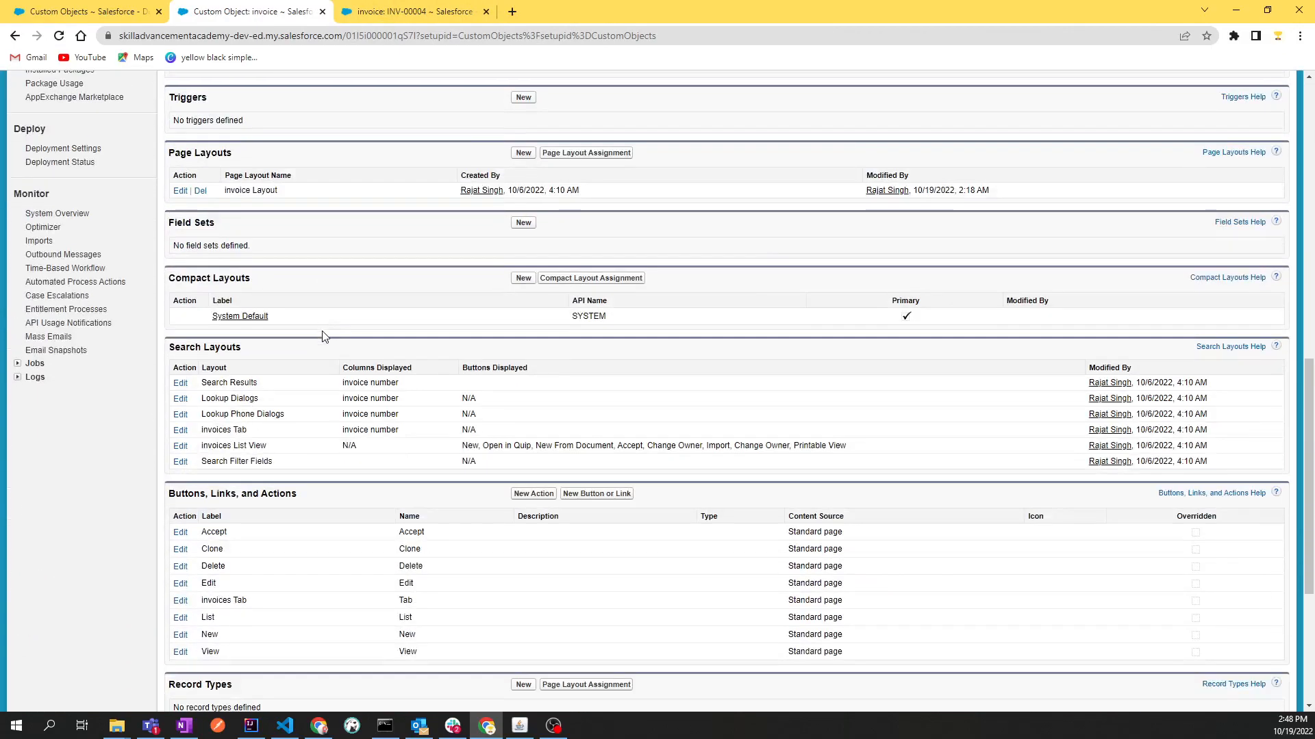
scroll(325, 336, up, 8)
scroll(325, 336, up, 3)
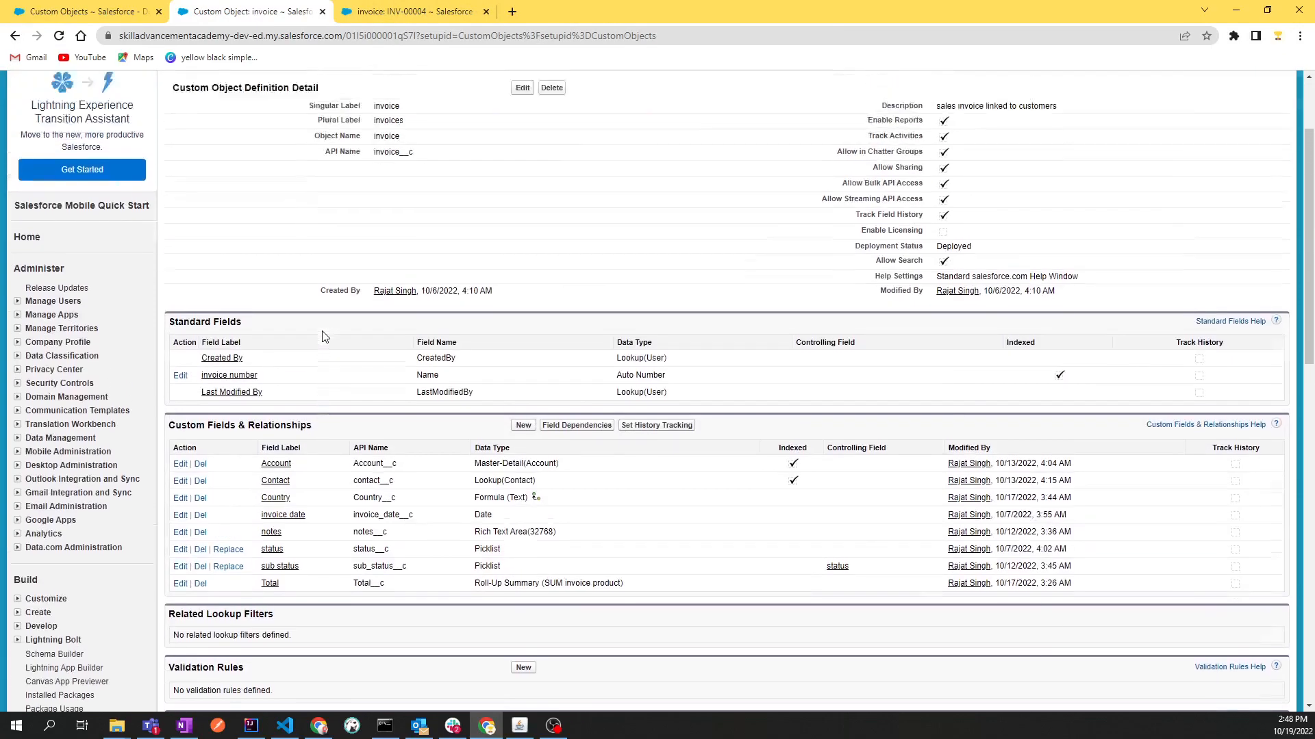
Reload the open invoice record in the other browser tab and check the position and columns of its invoice products related list
click(411, 11)
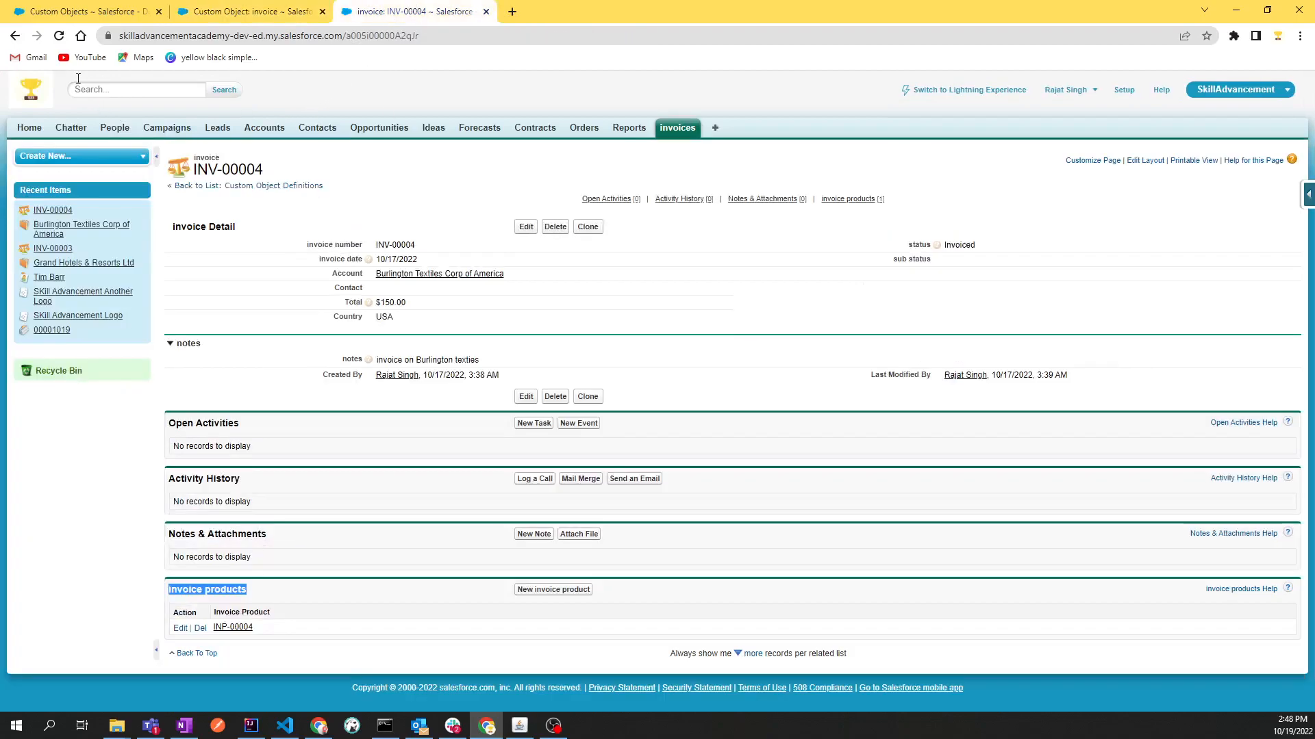
click(59, 36)
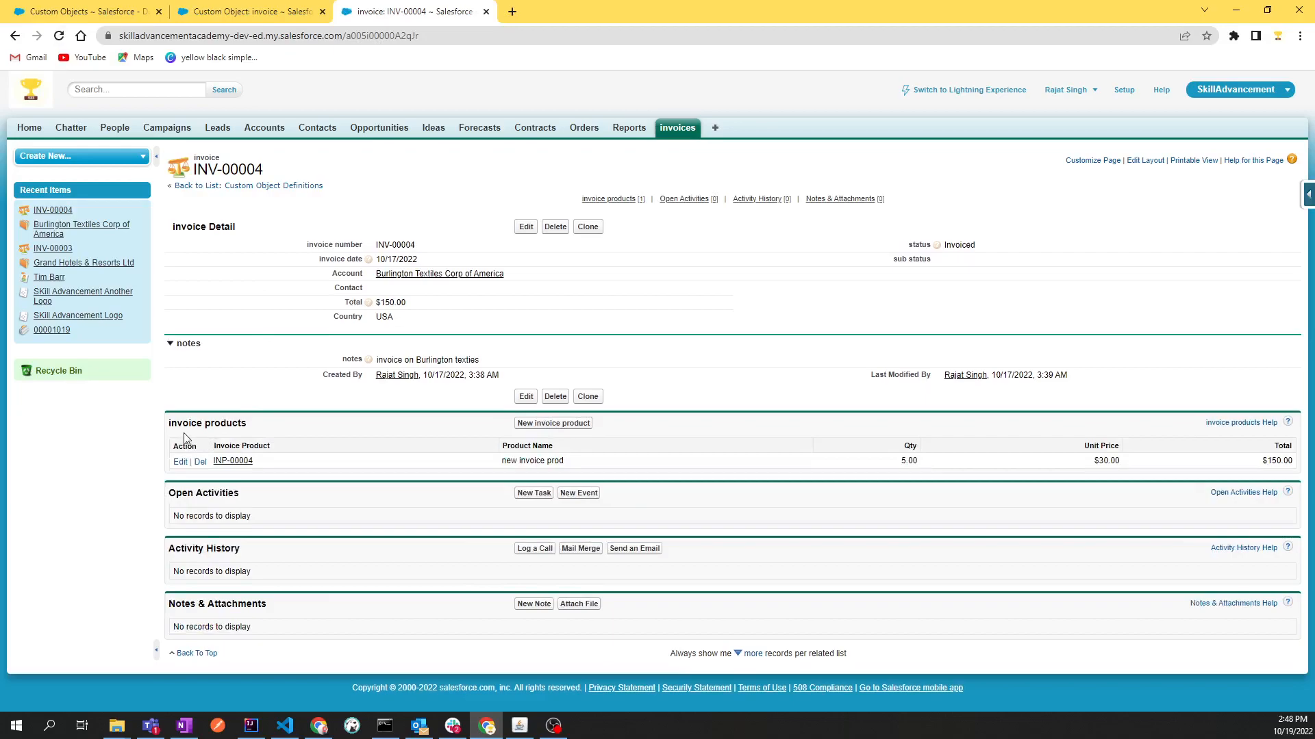
drag(165, 429, 251, 430)
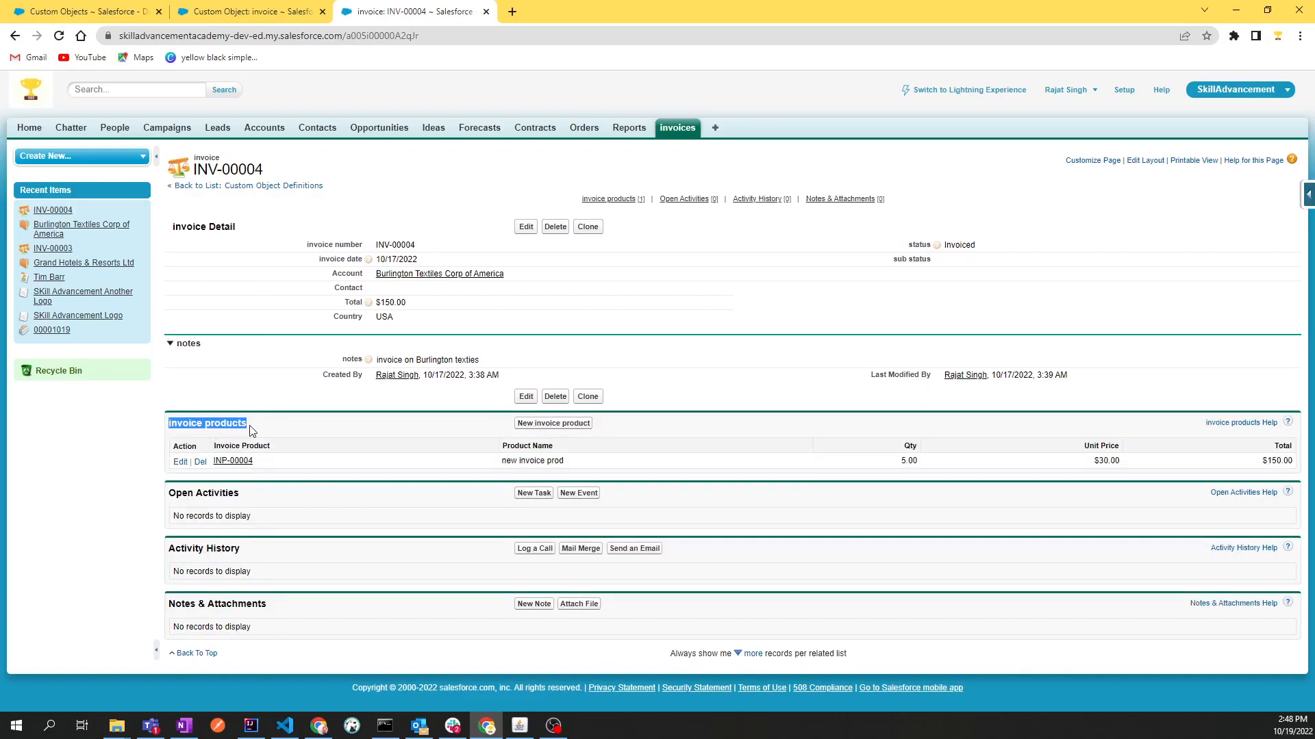